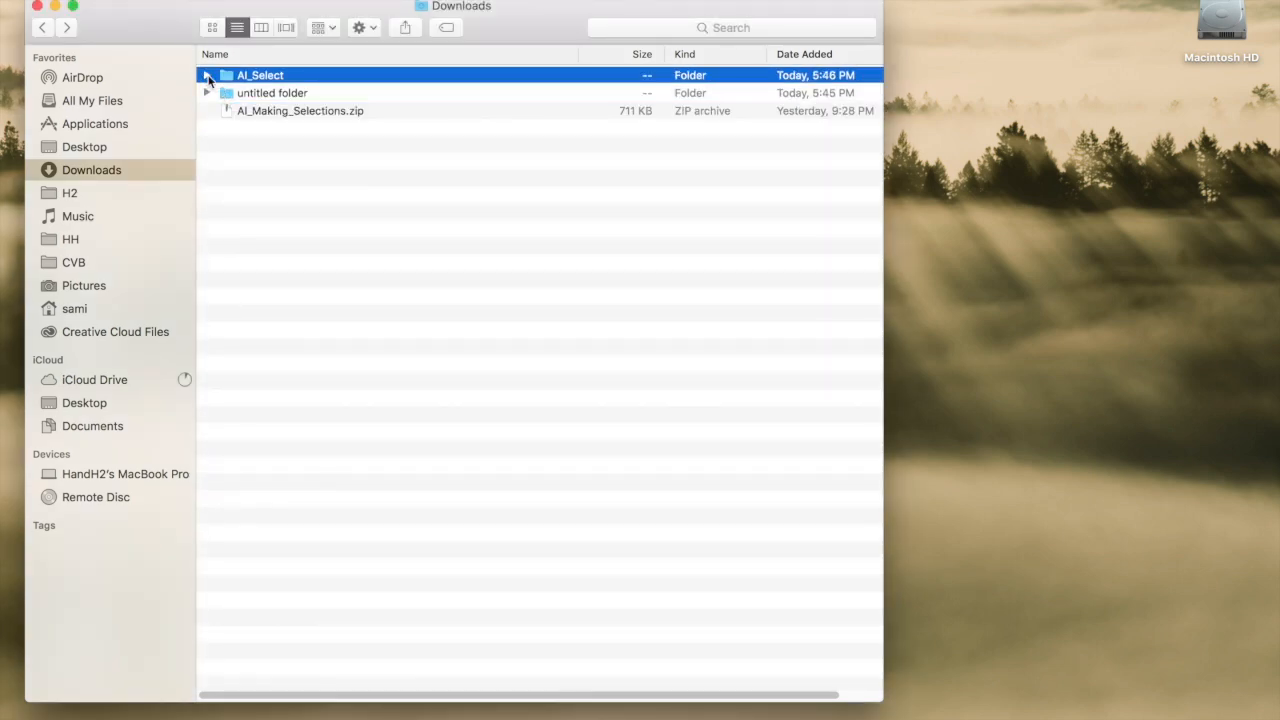
# Expand the AI_Select folder in Downloads and select its files Making Selections.pdf and Select.ai.
pyautogui.click(206, 75)
pyautogui.click(262, 93)
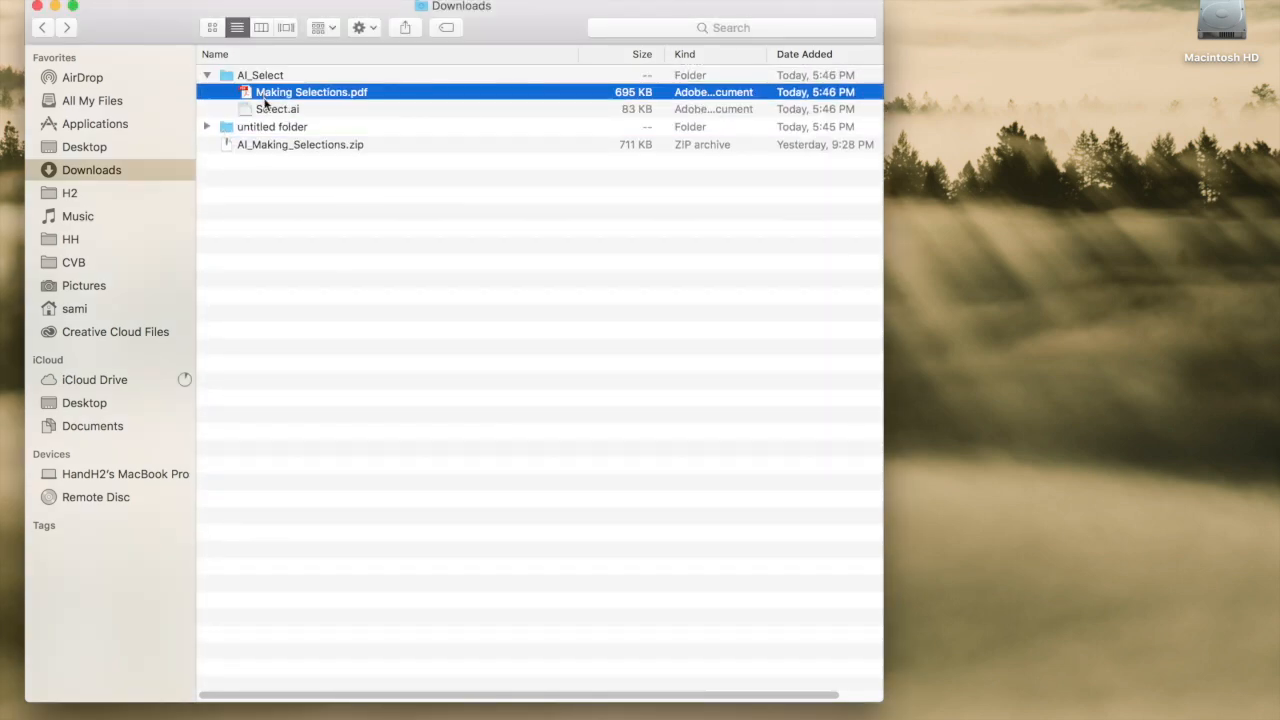
pyautogui.keyDown('shift'); pyautogui.click(265, 109); pyautogui.keyUp('shift')
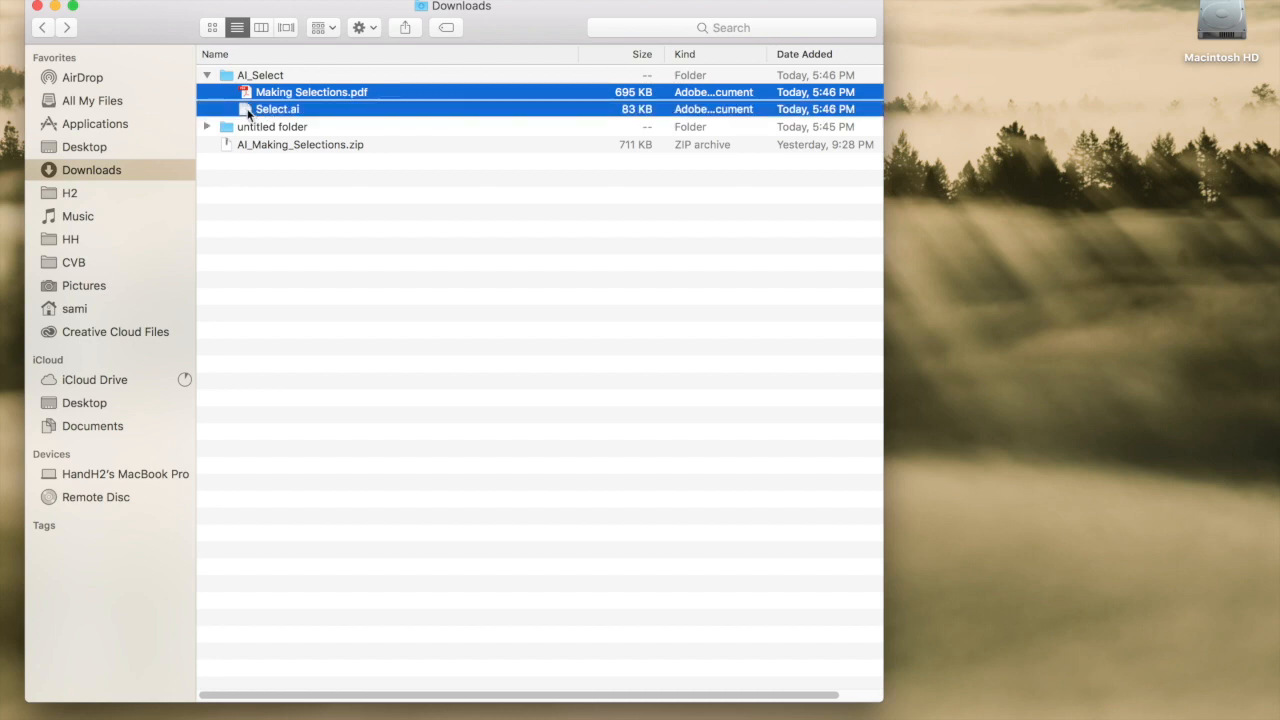
pyautogui.click(257, 93)
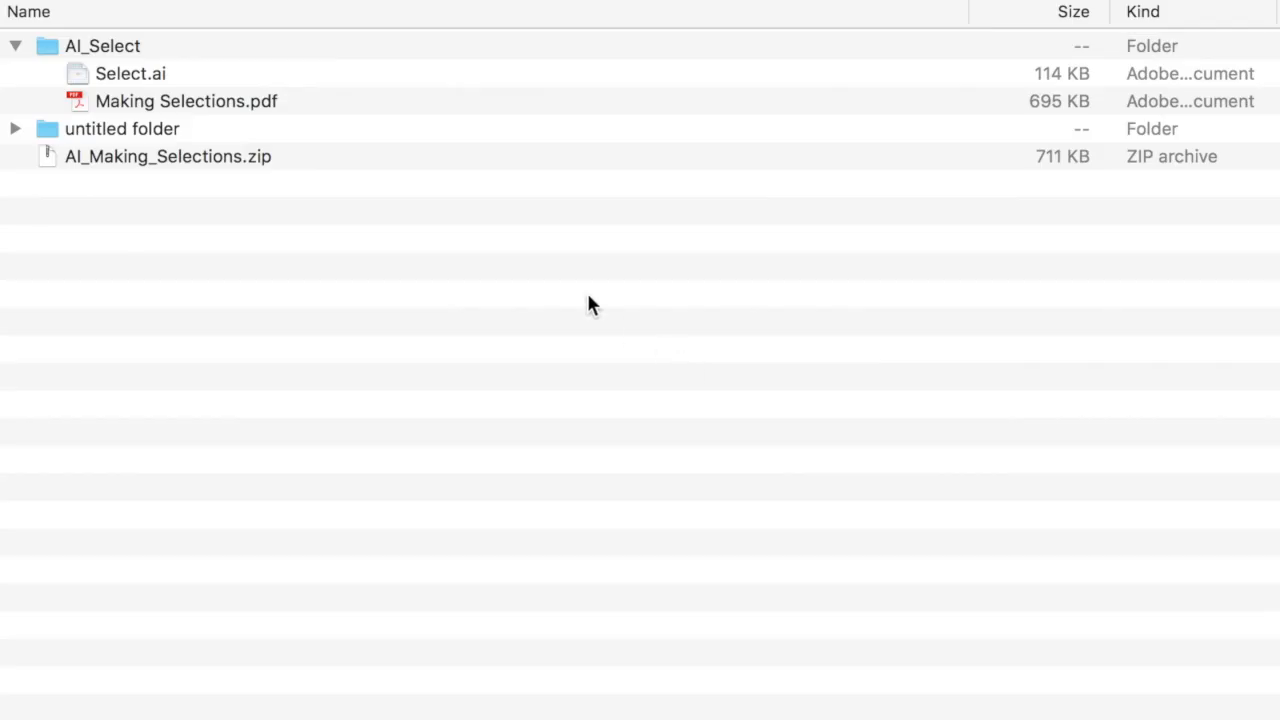
# Open Making Selections.pdf from the AI_Select folder in Adobe Acrobat.
pyautogui.click(130, 103)
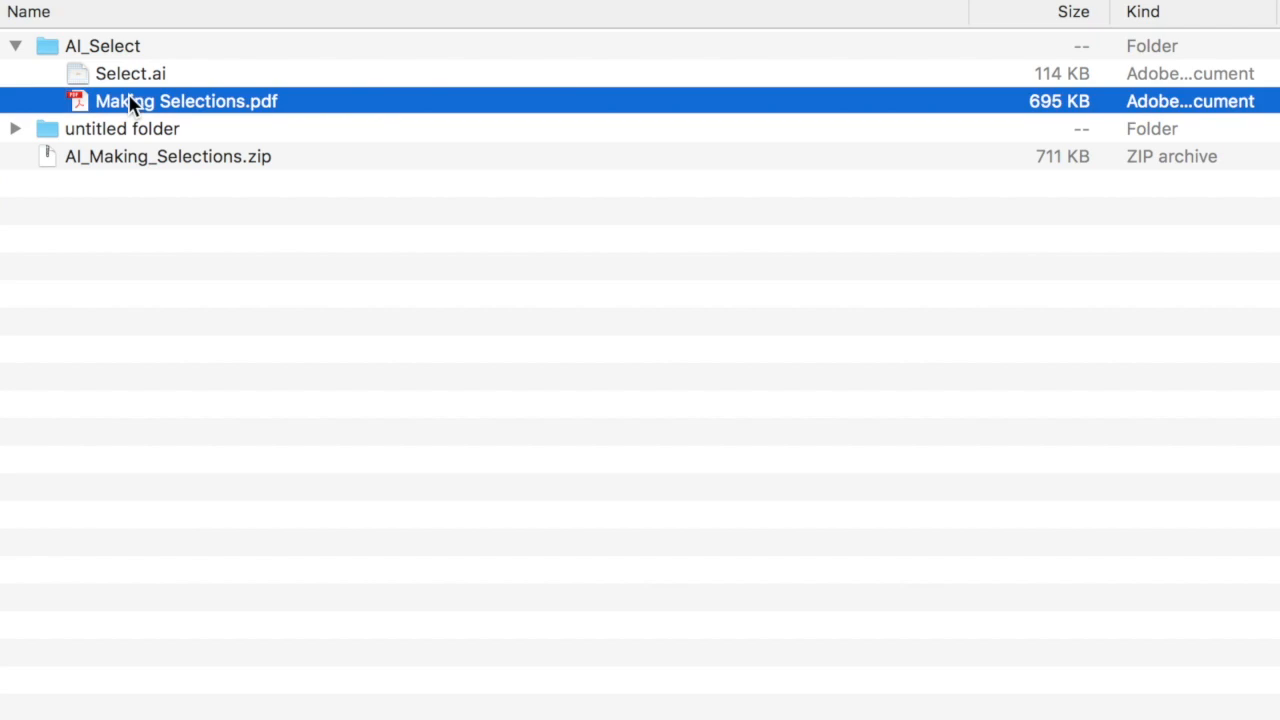
pyautogui.rightClick(130, 103)
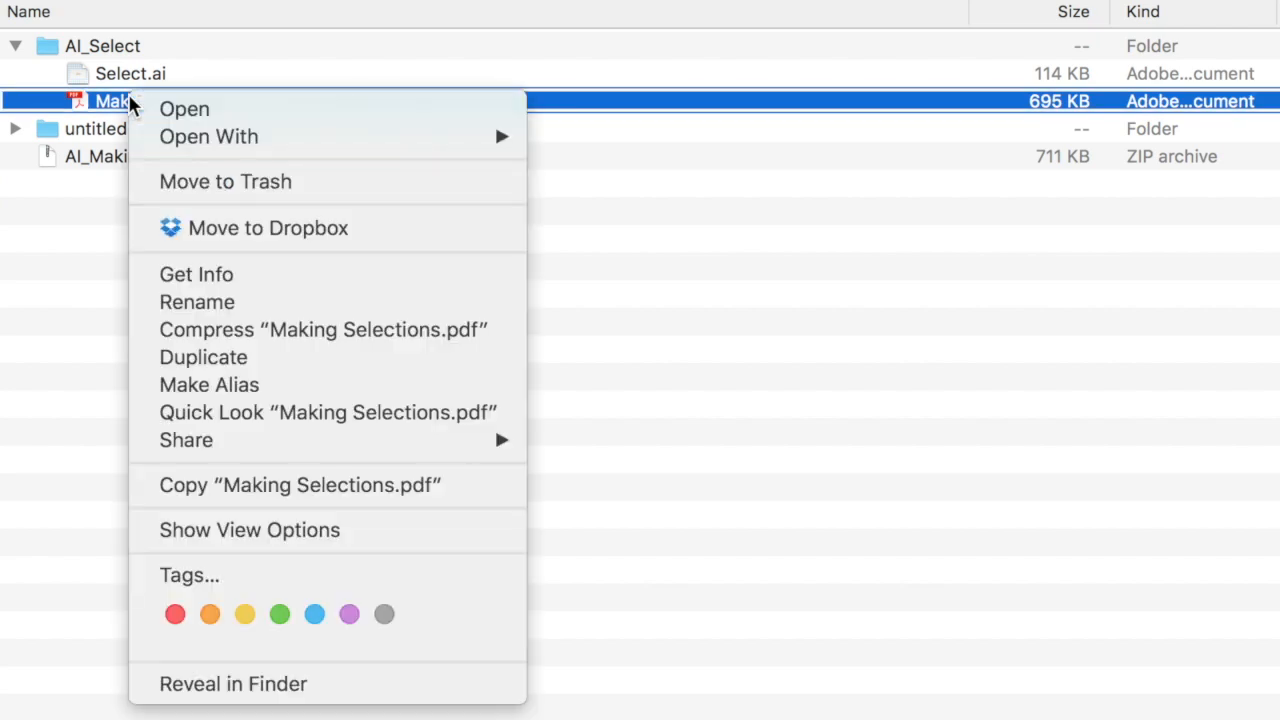
pyautogui.moveTo(172, 138)
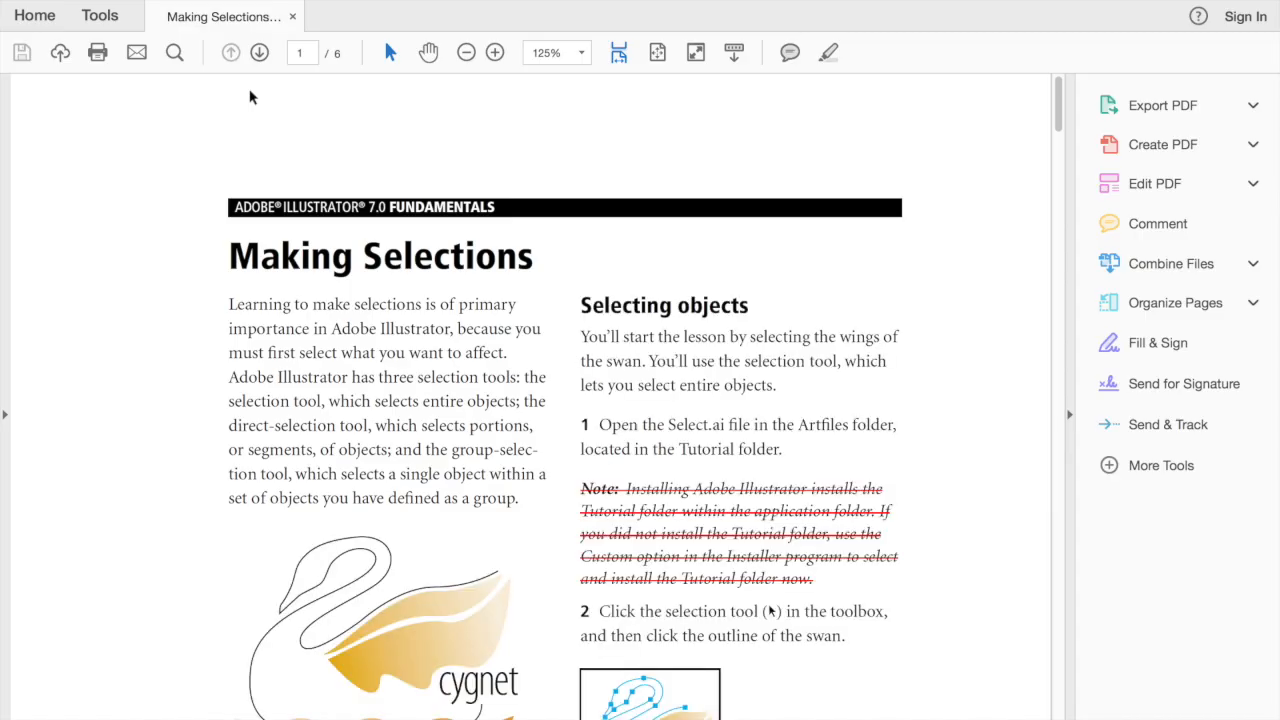
# Look through all six pages of the Making Selections lesson, then return to page 1.
pyautogui.scroll(-2, 386, 316)
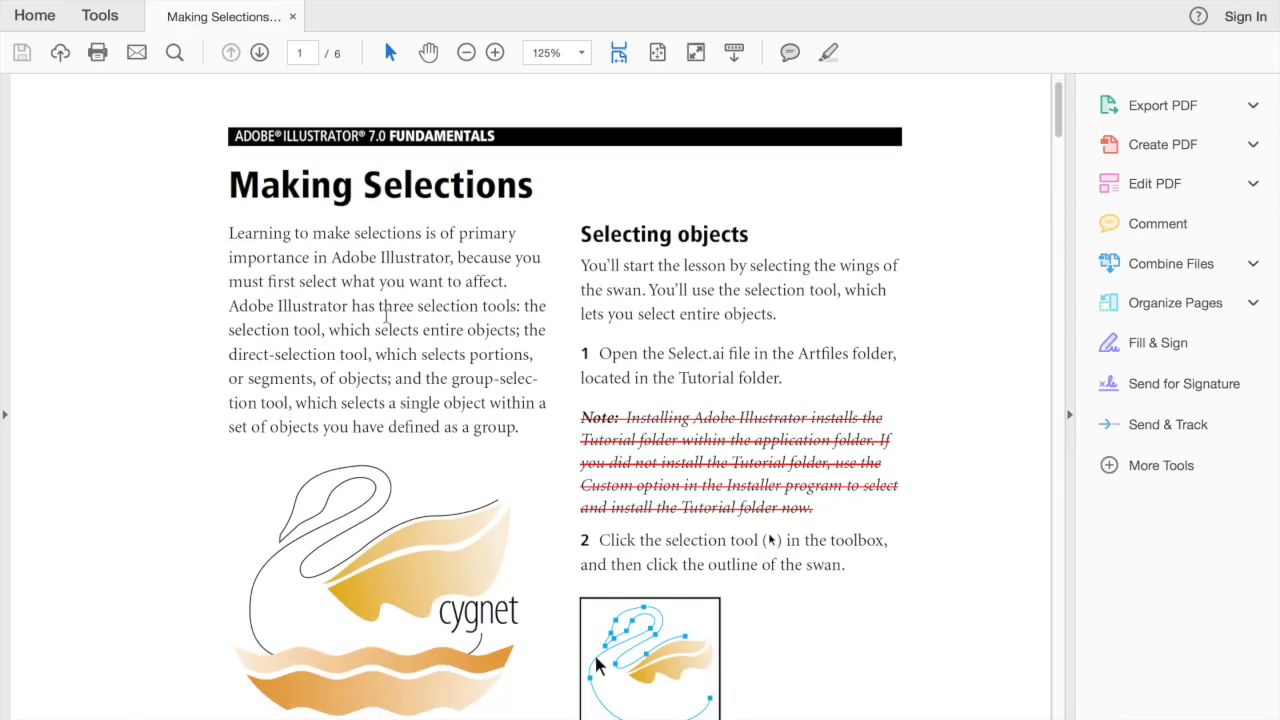
pyautogui.scroll(-3, 386, 316)
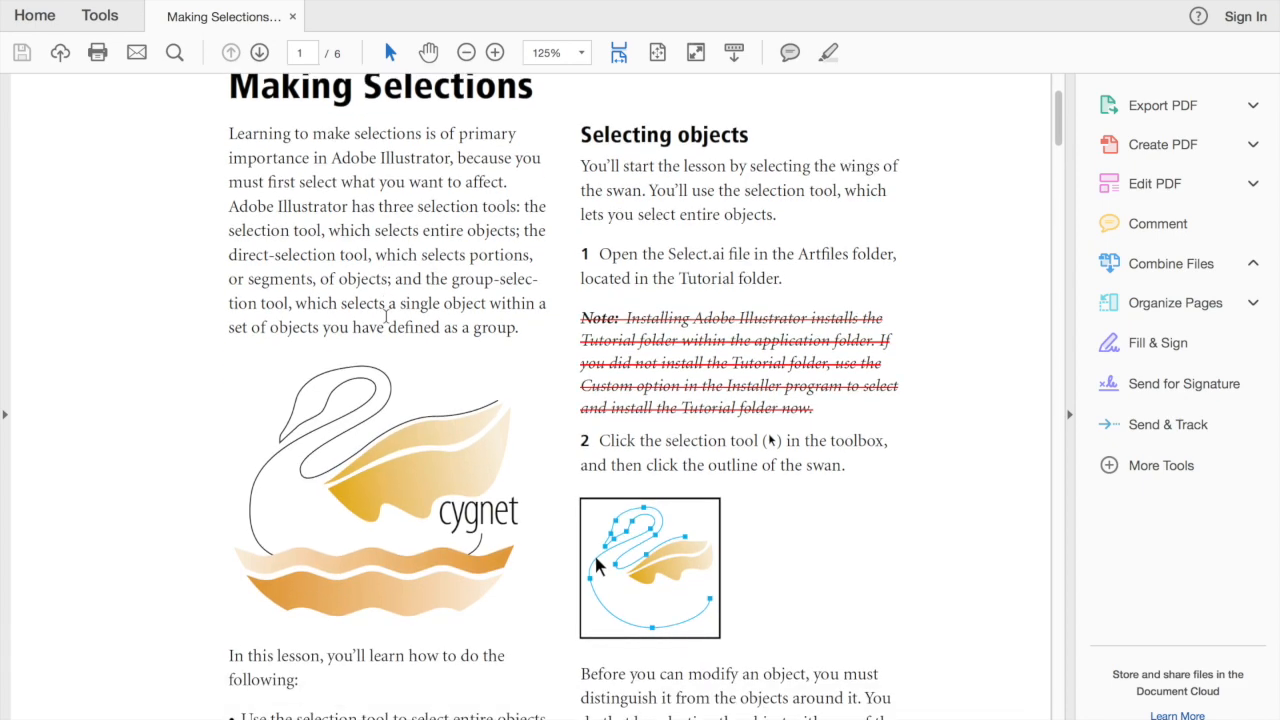
pyautogui.scroll(-5, 388, 323)
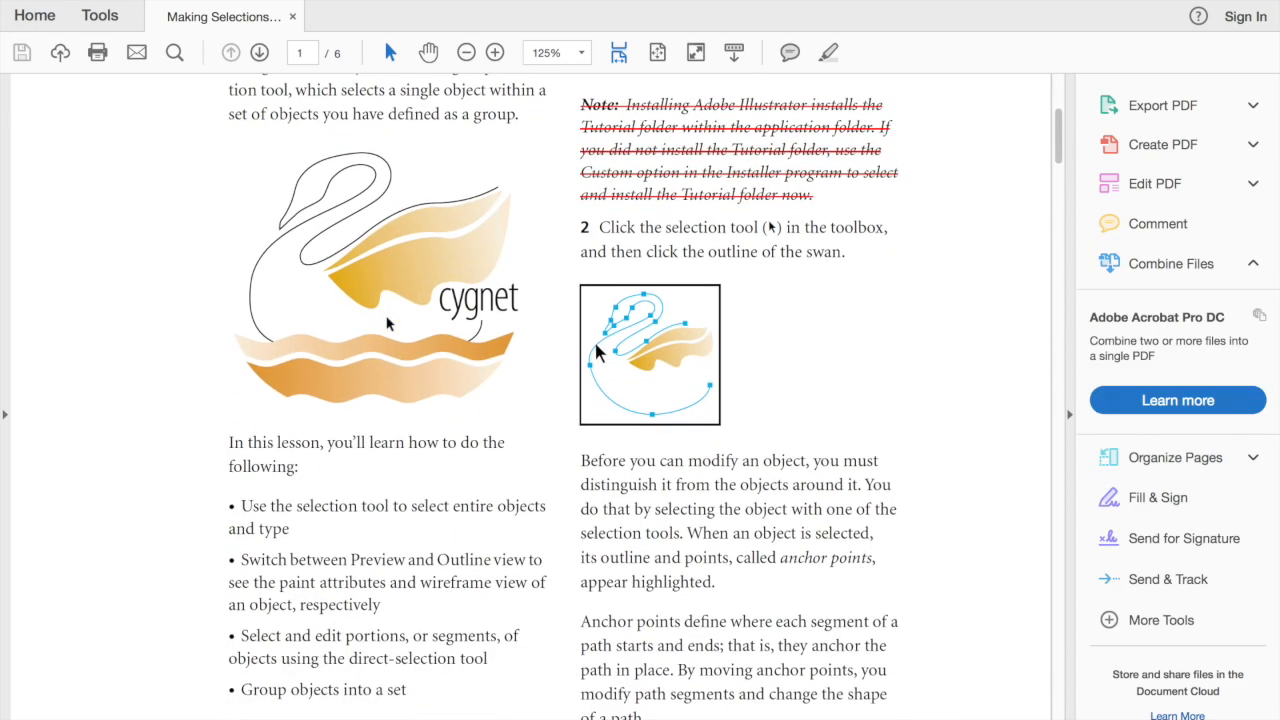
pyautogui.scroll(5, 494, 330)
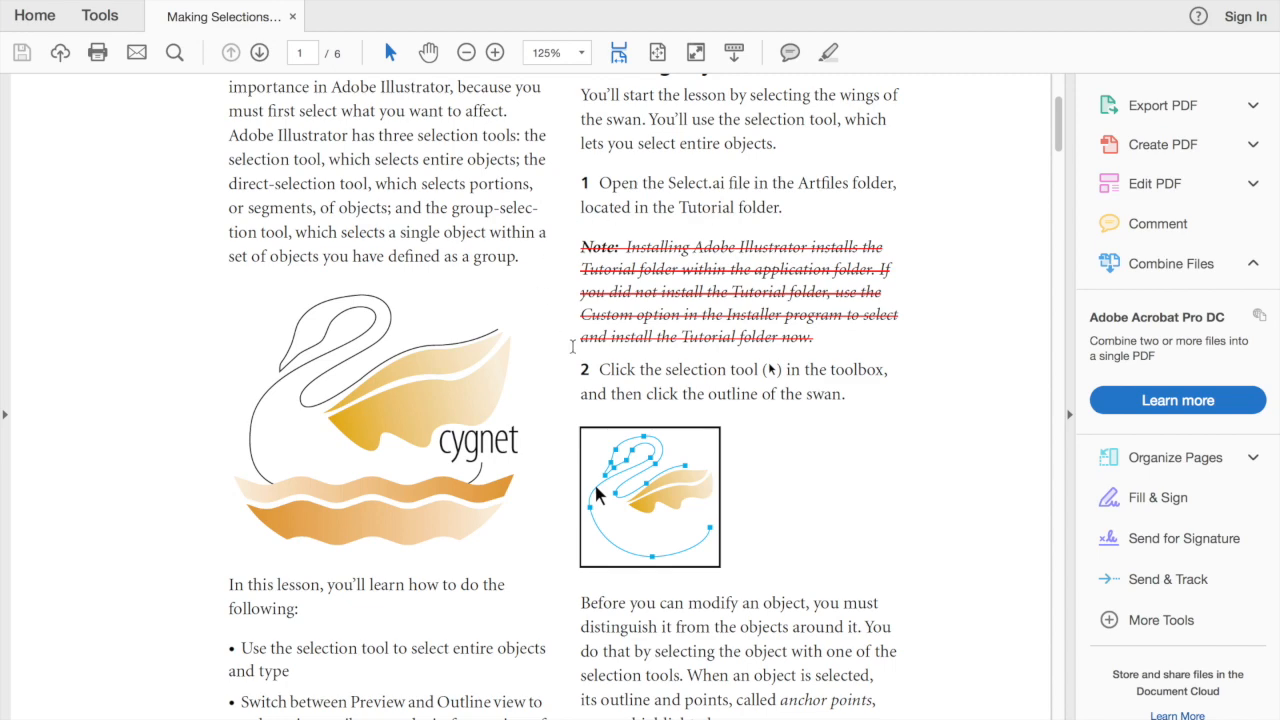
pyautogui.scroll(-3, 572, 346)
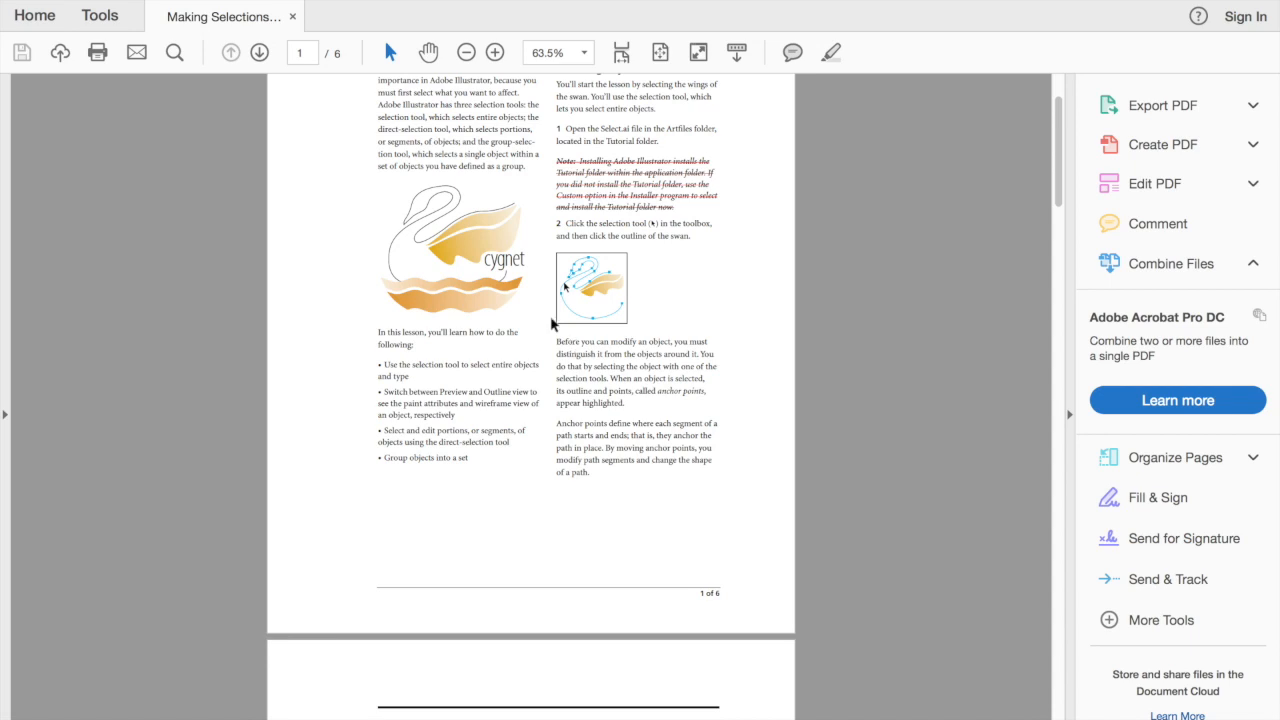
pyautogui.click(259, 53)
pyautogui.click(259, 53)
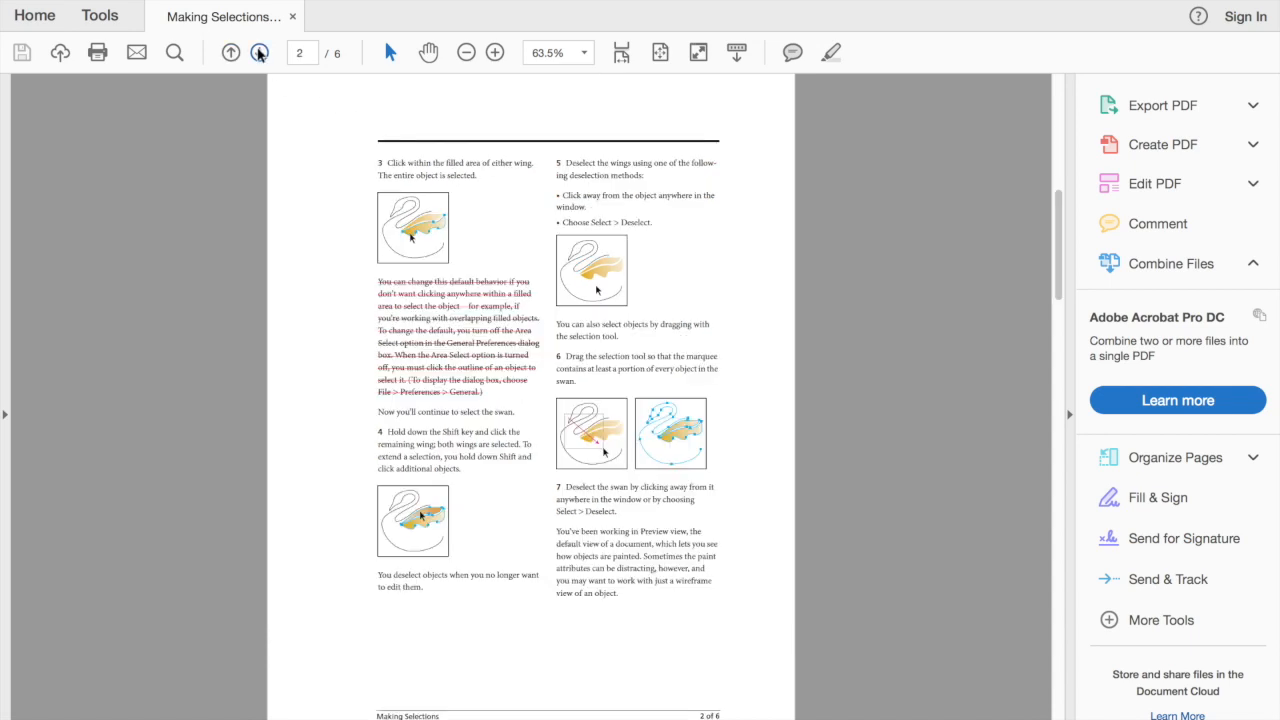
pyautogui.click(259, 53)
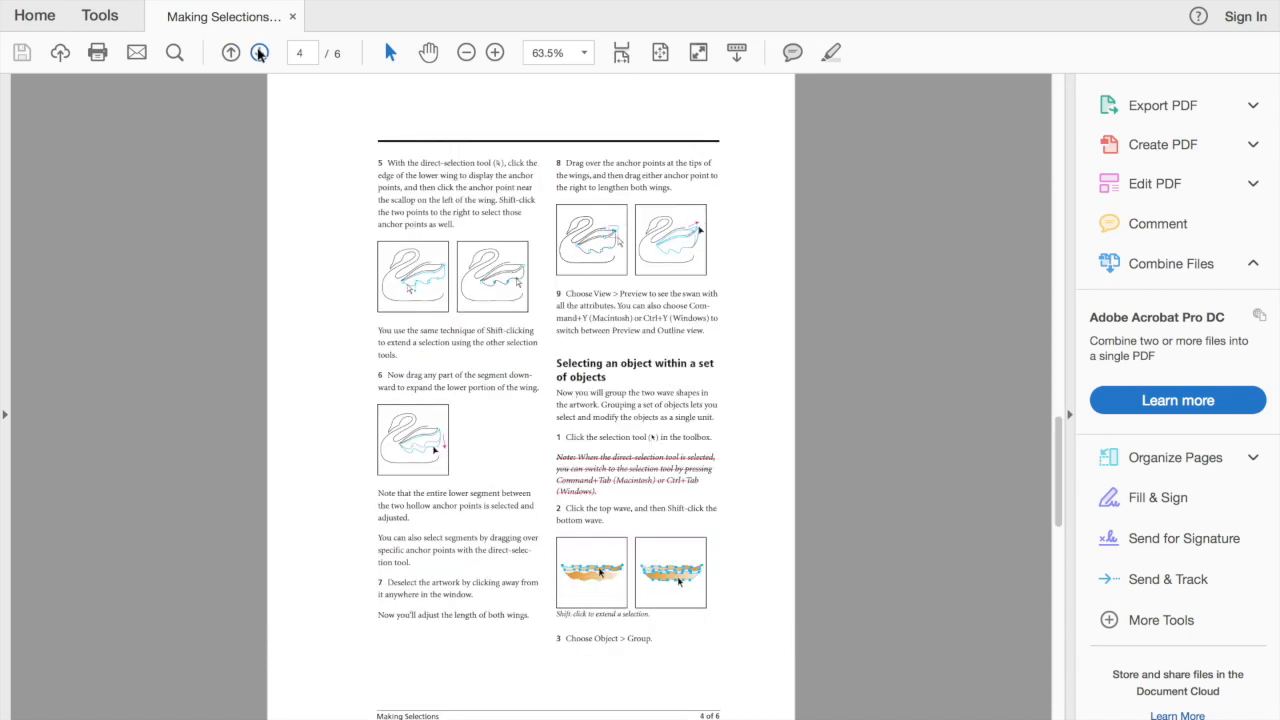
pyautogui.click(259, 53)
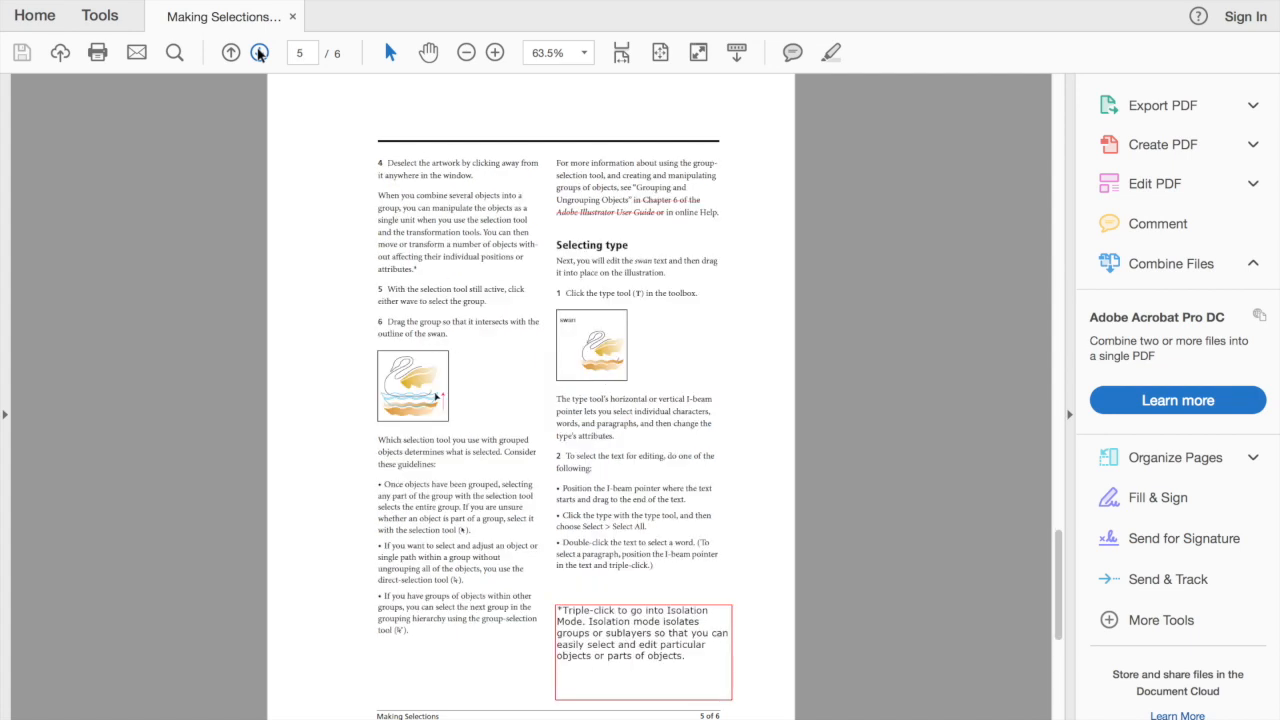
pyautogui.click(259, 53)
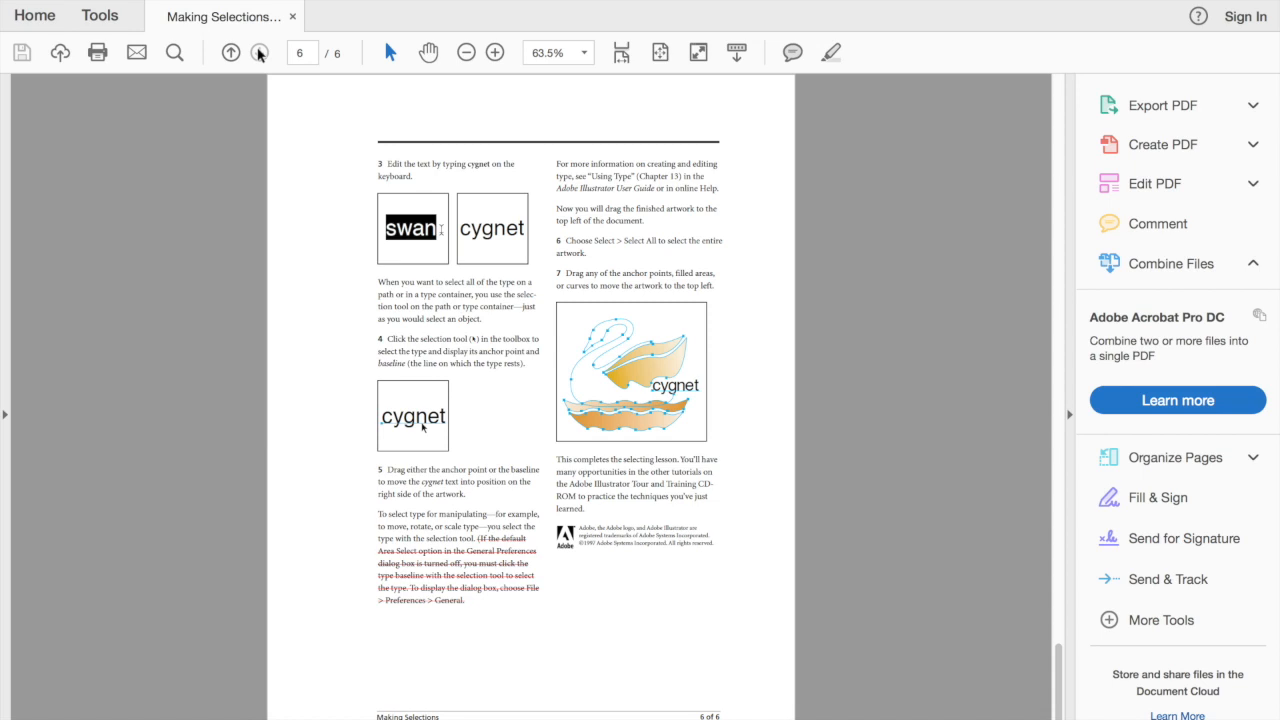
pyautogui.click(289, 54)
pyautogui.write('1')
pyautogui.press('Return')
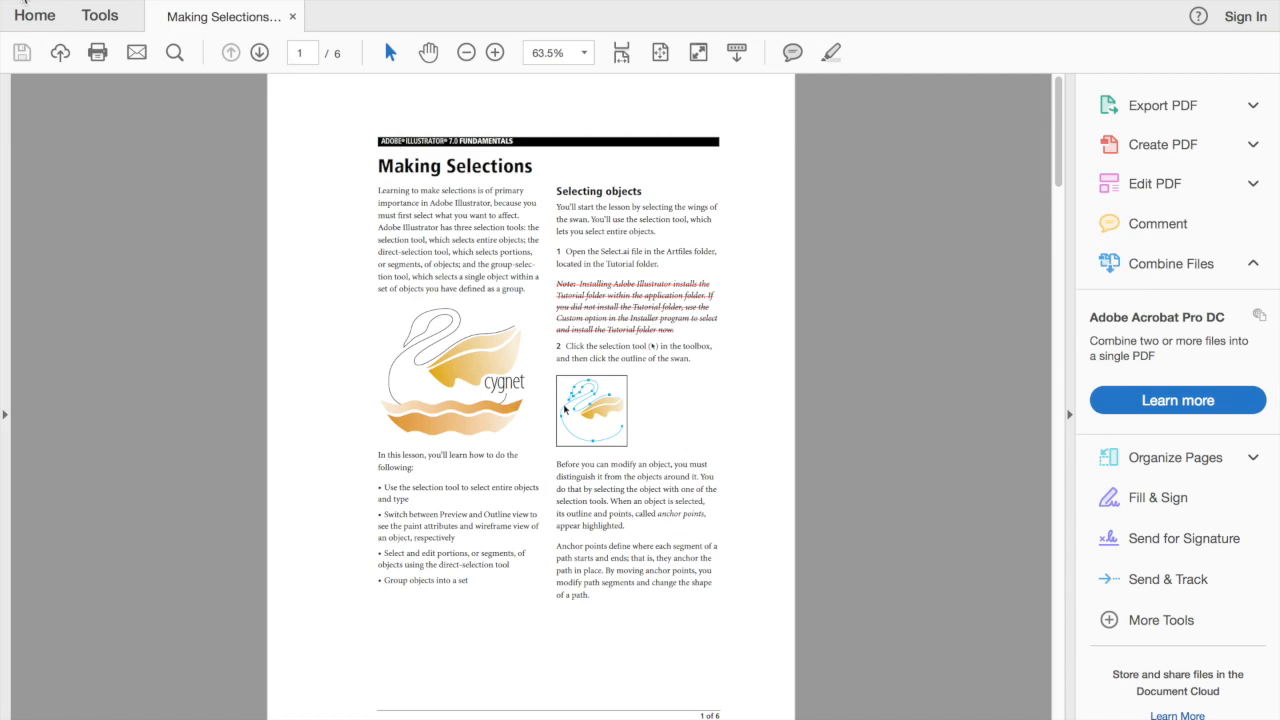
# Return to the Downloads folder and open Select.ai in Adobe Illustrator.
pyautogui.click(25, 1)
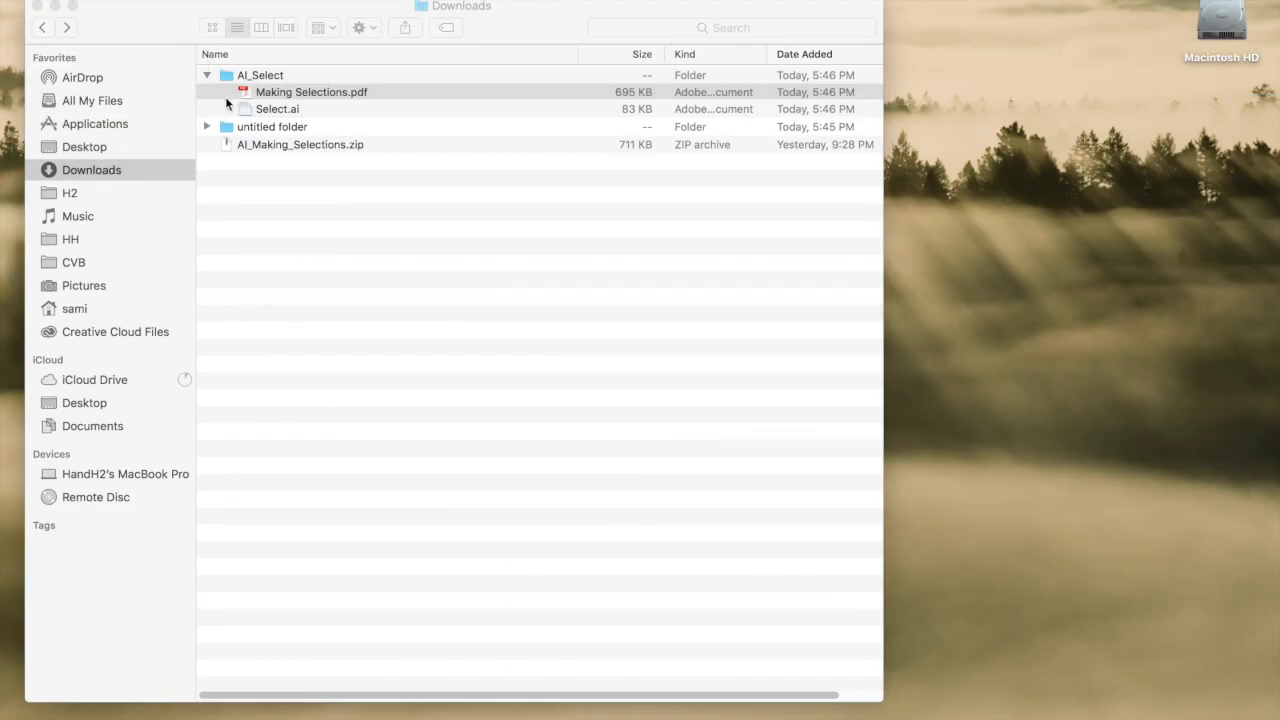
pyautogui.click(246, 110)
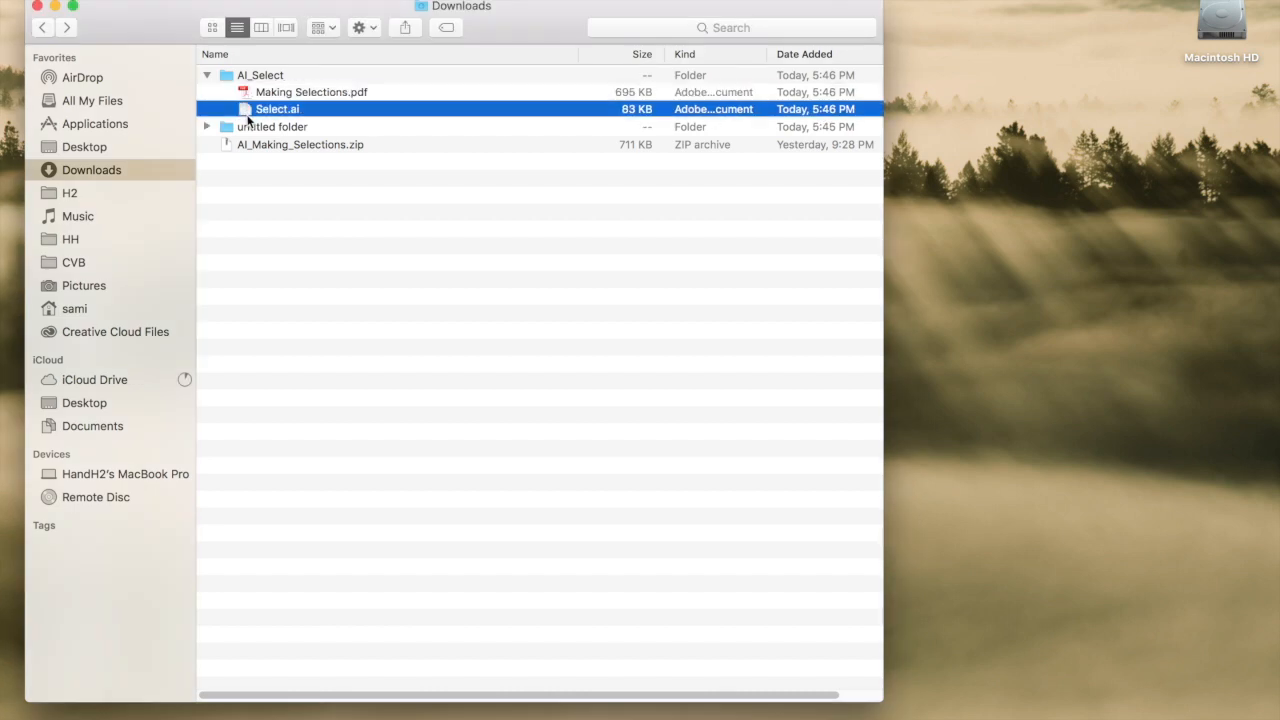
pyautogui.doubleClick(246, 109)
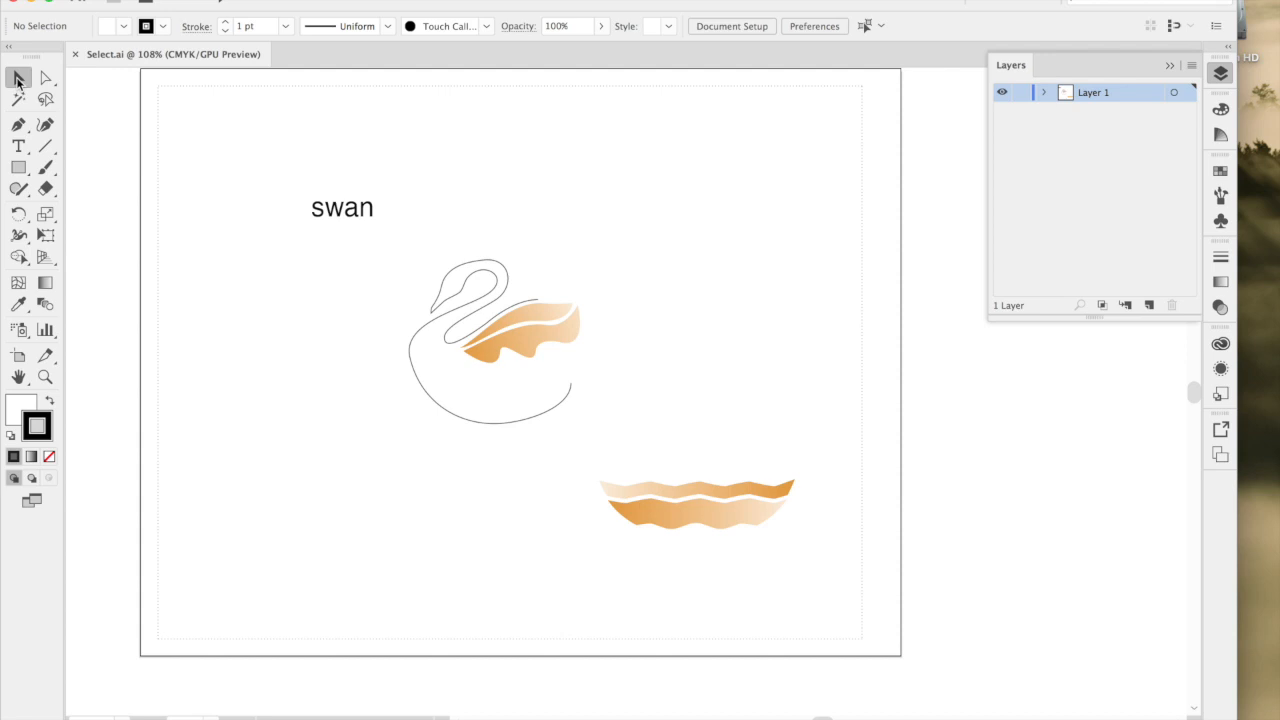
# Select the swan text, the swan outline and the upper wave one after another as whole objects with the Selection tool.
pyautogui.click(365, 212)
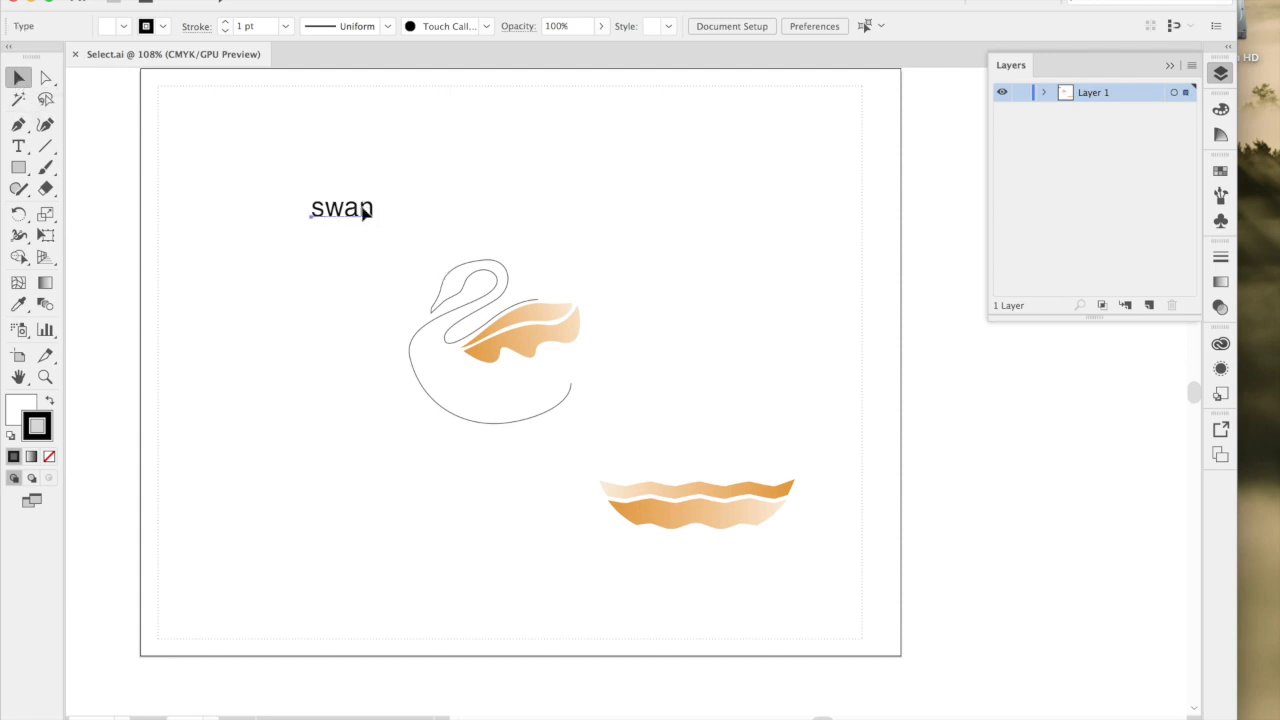
pyautogui.click(458, 295)
pyautogui.click(655, 490)
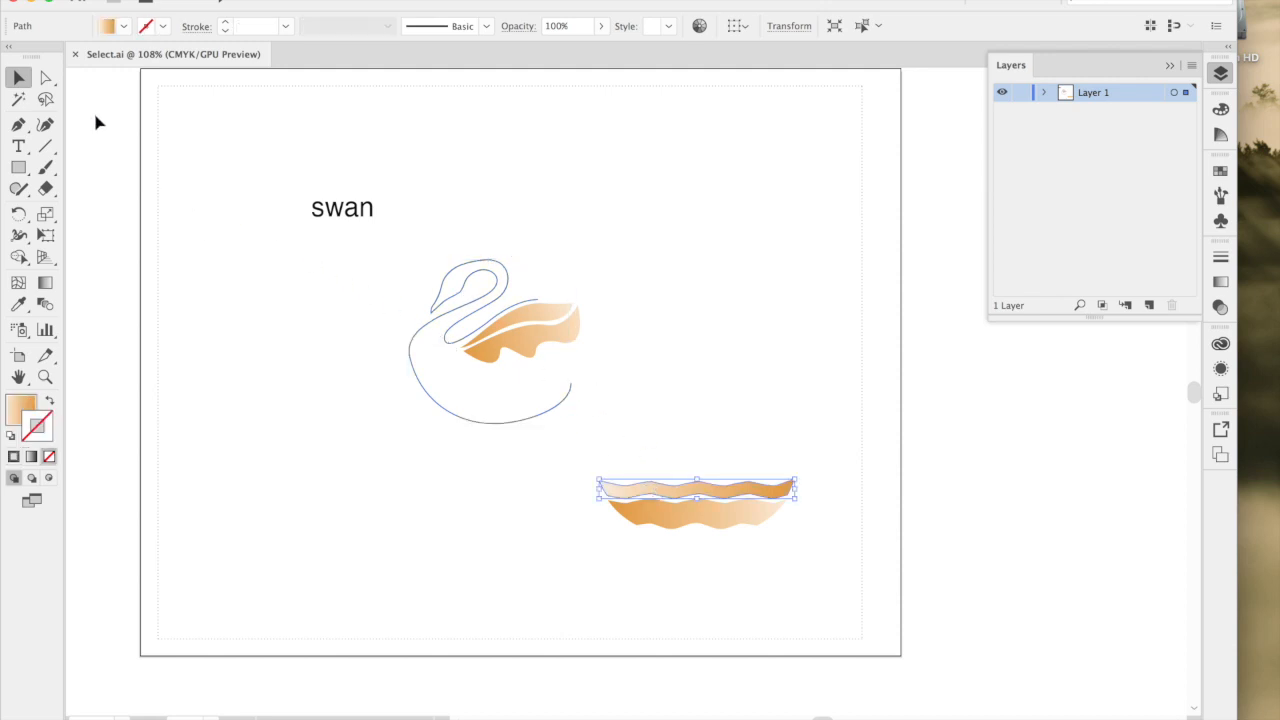
# Use the Direct Selection tool to select the swan's upper wing and show its anchor points.
pyautogui.click(44, 80)
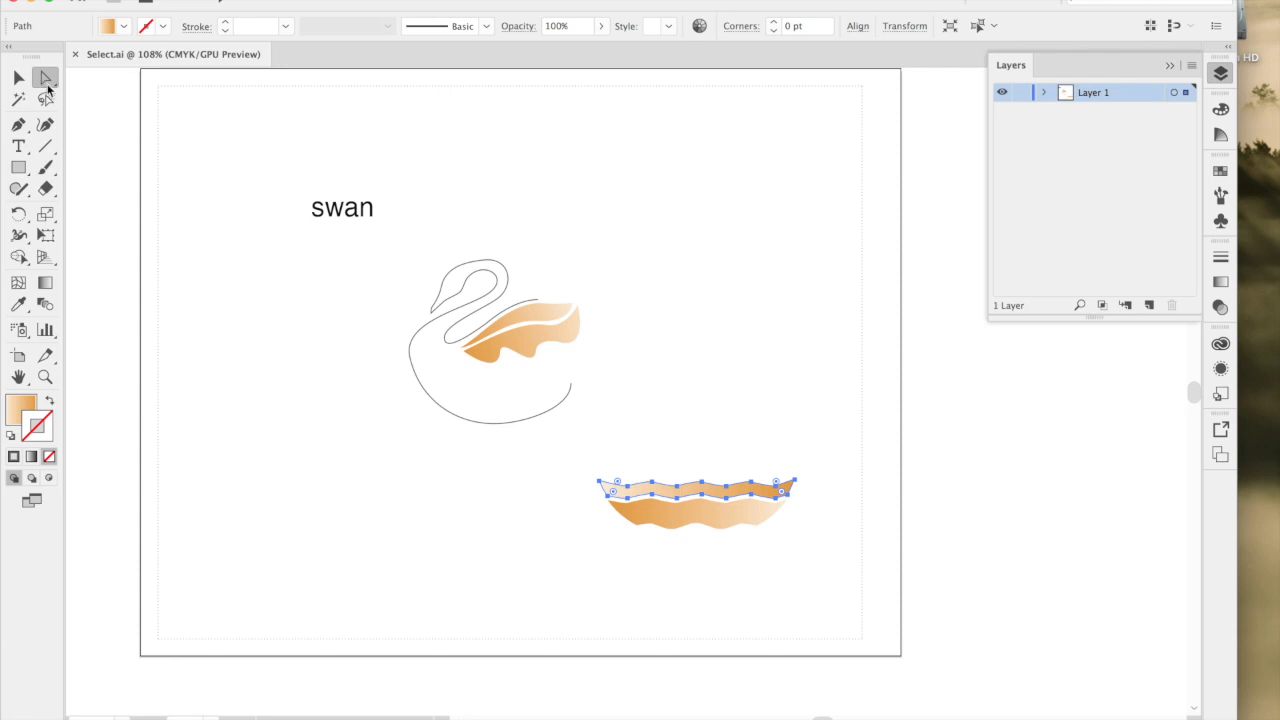
pyautogui.click(462, 315)
pyautogui.click(522, 324)
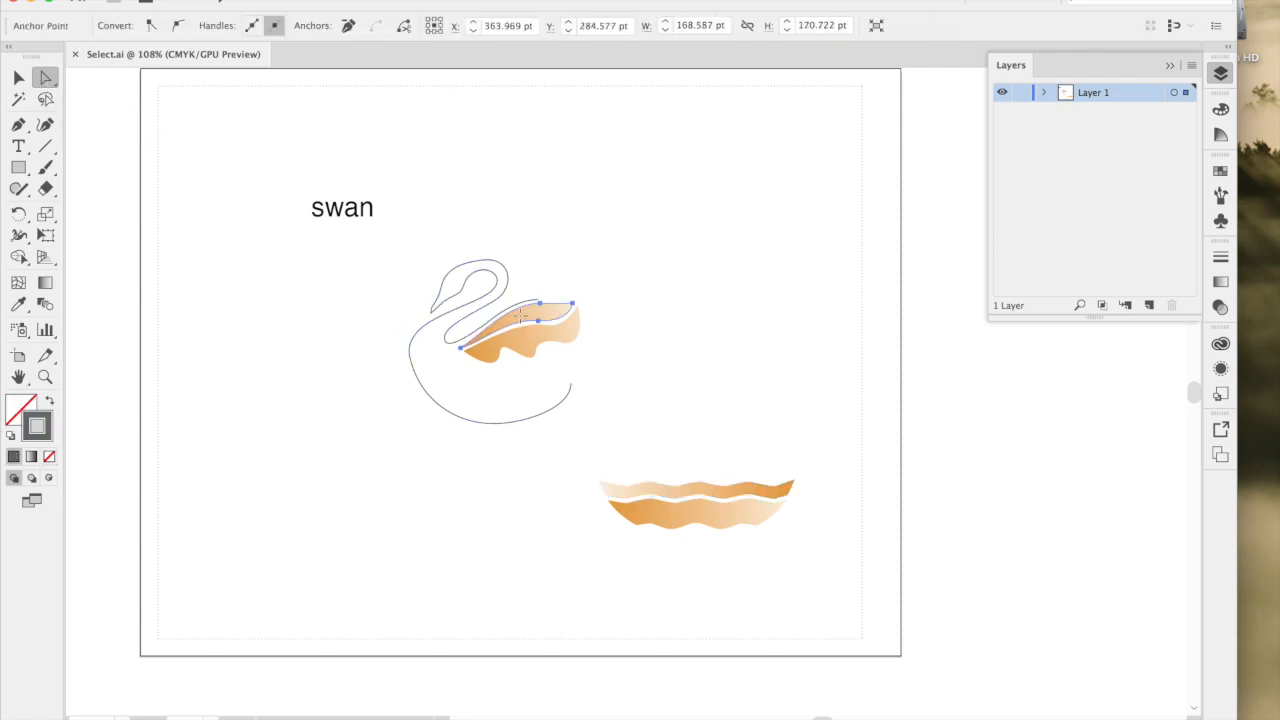
# Reshape the front of the swan's outline, moving its chest anchor point to about X 280 pt, Y 301 pt and tilting that point's direction handles.
pyautogui.click(413, 372)
pyautogui.moveTo(440, 408)
pyautogui.mouseDown()
pyautogui.moveTo(427, 418)
pyautogui.moveTo(436, 410)
pyautogui.mouseUp()
pyautogui.scroll(3, 435, 410)
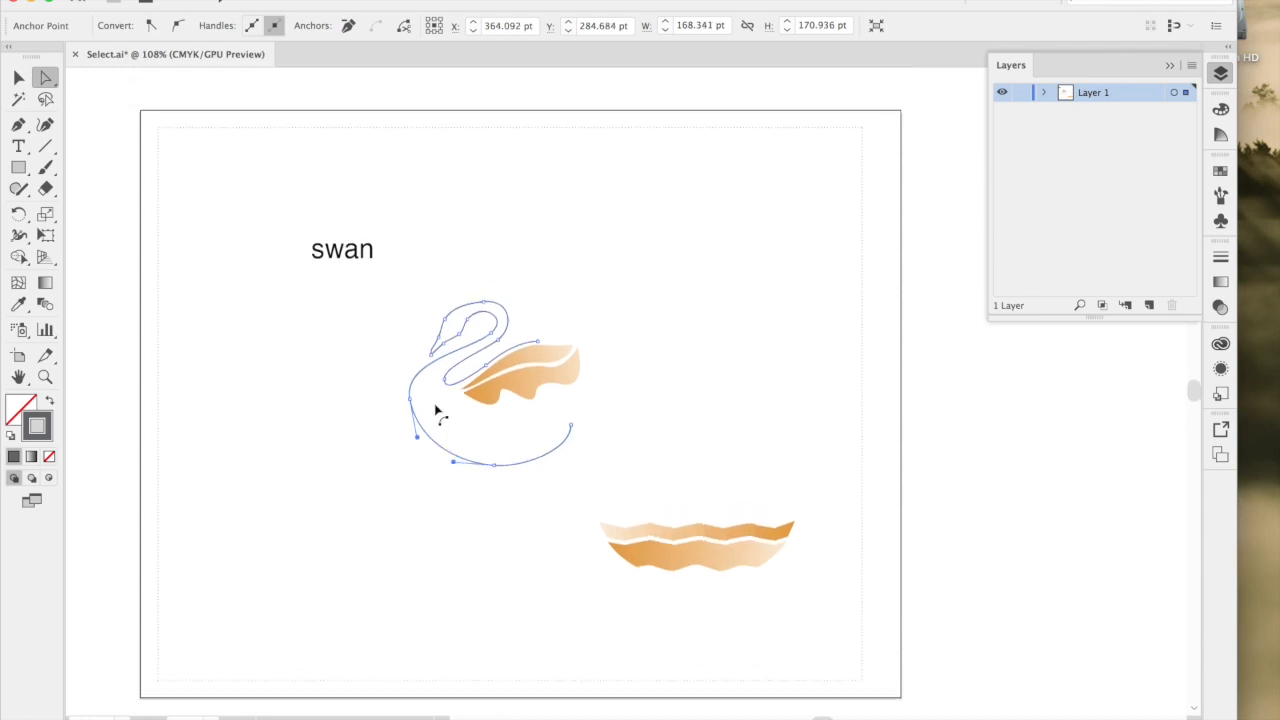
pyautogui.scroll(2, 434, 441)
pyautogui.scroll(3, 433, 447)
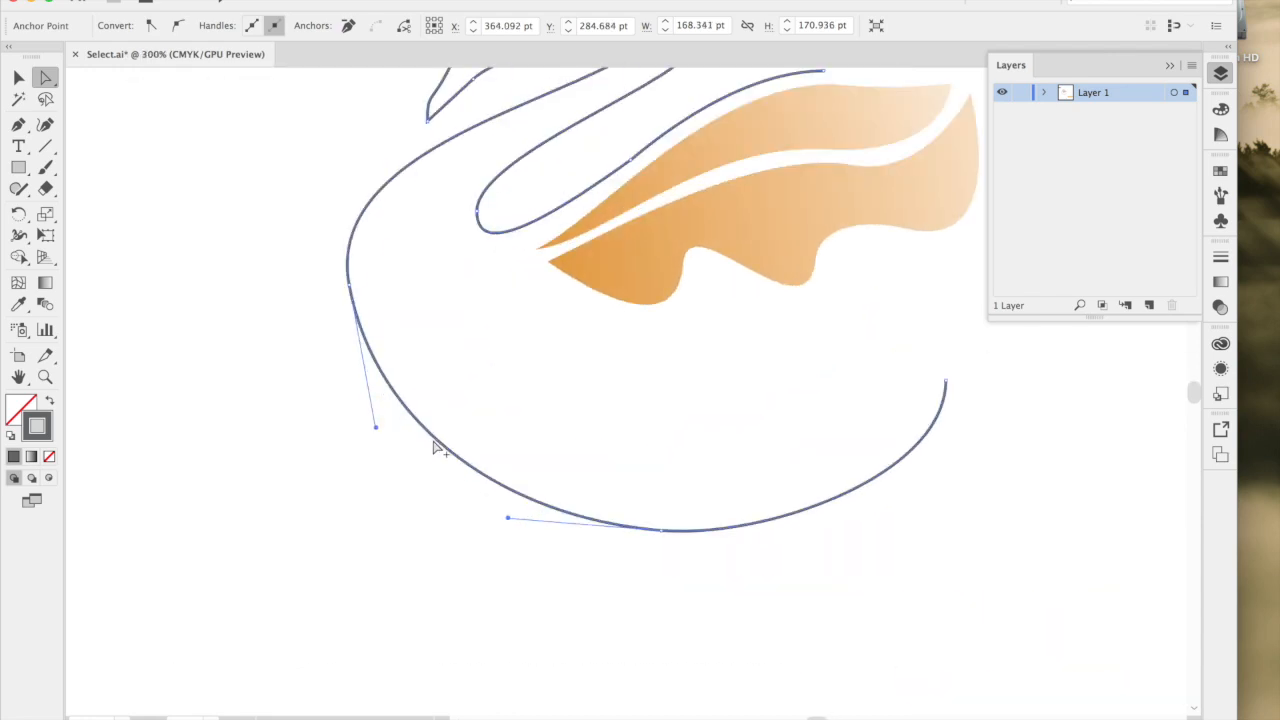
pyautogui.click(349, 286)
pyautogui.moveTo(353, 291)
pyautogui.mouseDown()
pyautogui.moveTo(306, 294)
pyautogui.moveTo(356, 296)
pyautogui.moveTo(346, 284)
pyautogui.mouseUp()
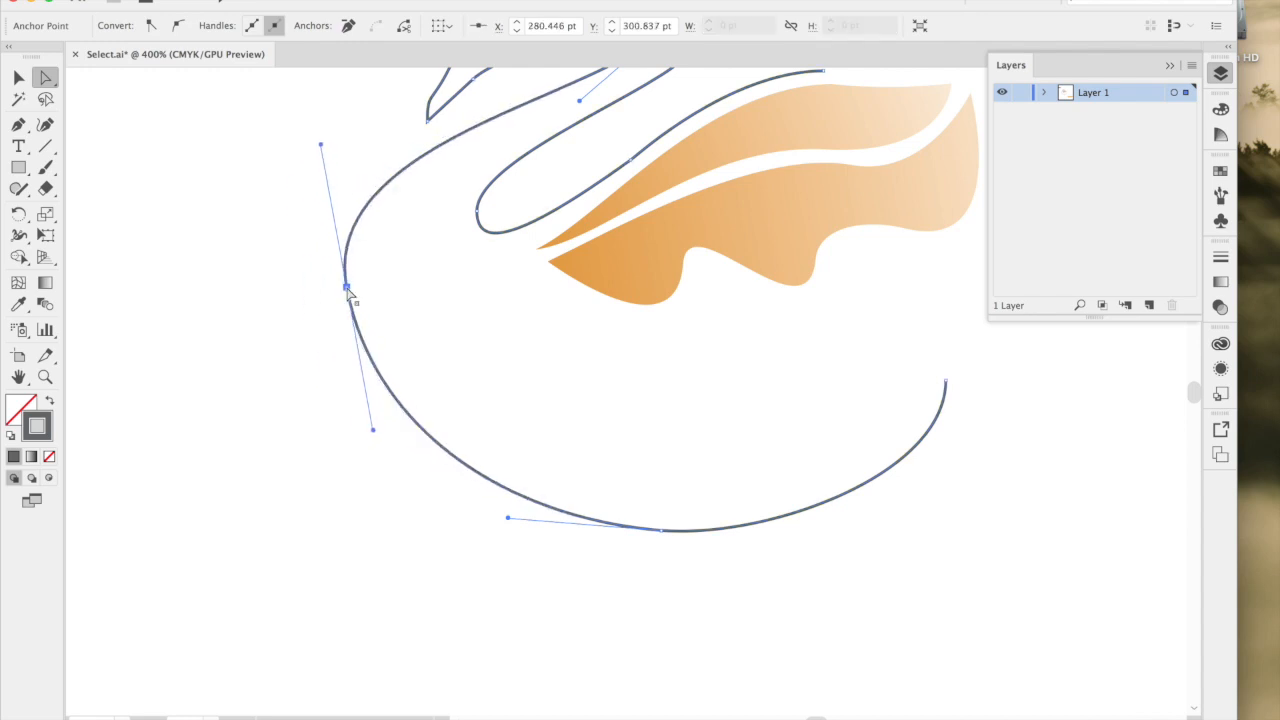
pyautogui.moveTo(375, 432)
pyautogui.mouseDown()
pyautogui.moveTo(366, 443)
pyautogui.moveTo(286, 428)
pyautogui.moveTo(395, 428)
pyautogui.mouseUp()
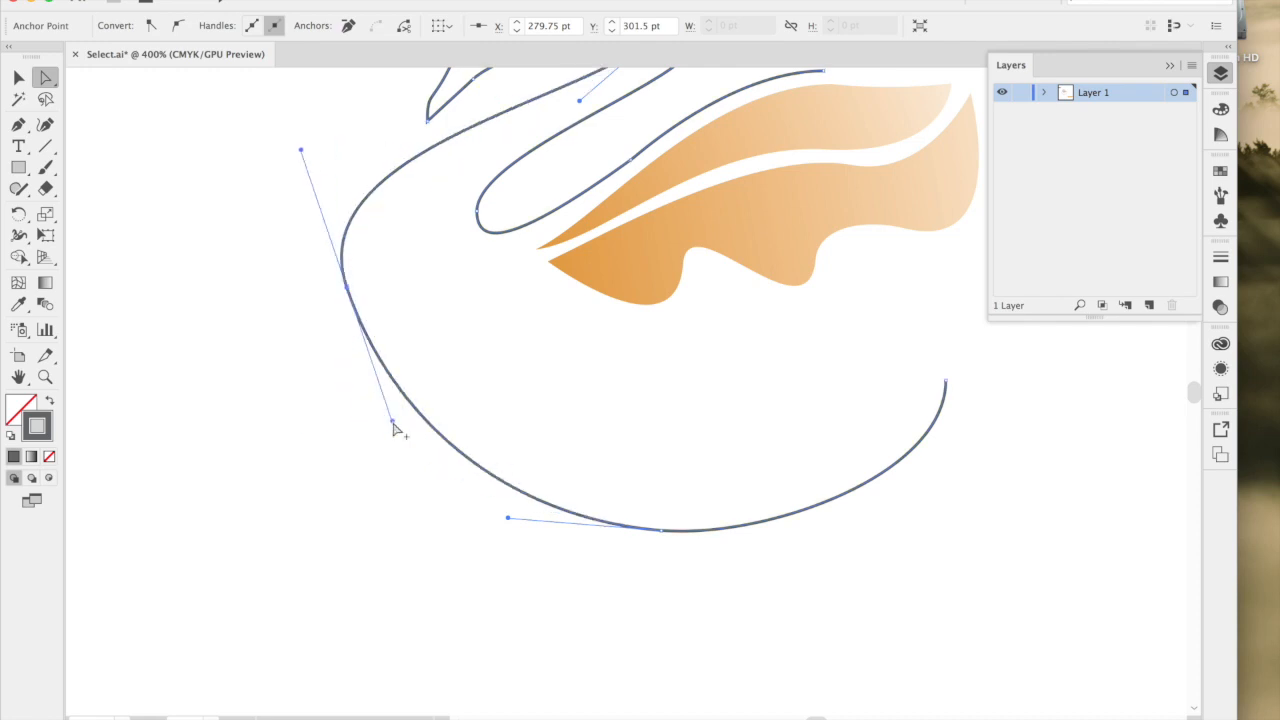
# Select both wave shapes together with the Selection tool, move them over the base of the swan's outline, and deselect them.
pyautogui.scroll(-2, 395, 428)
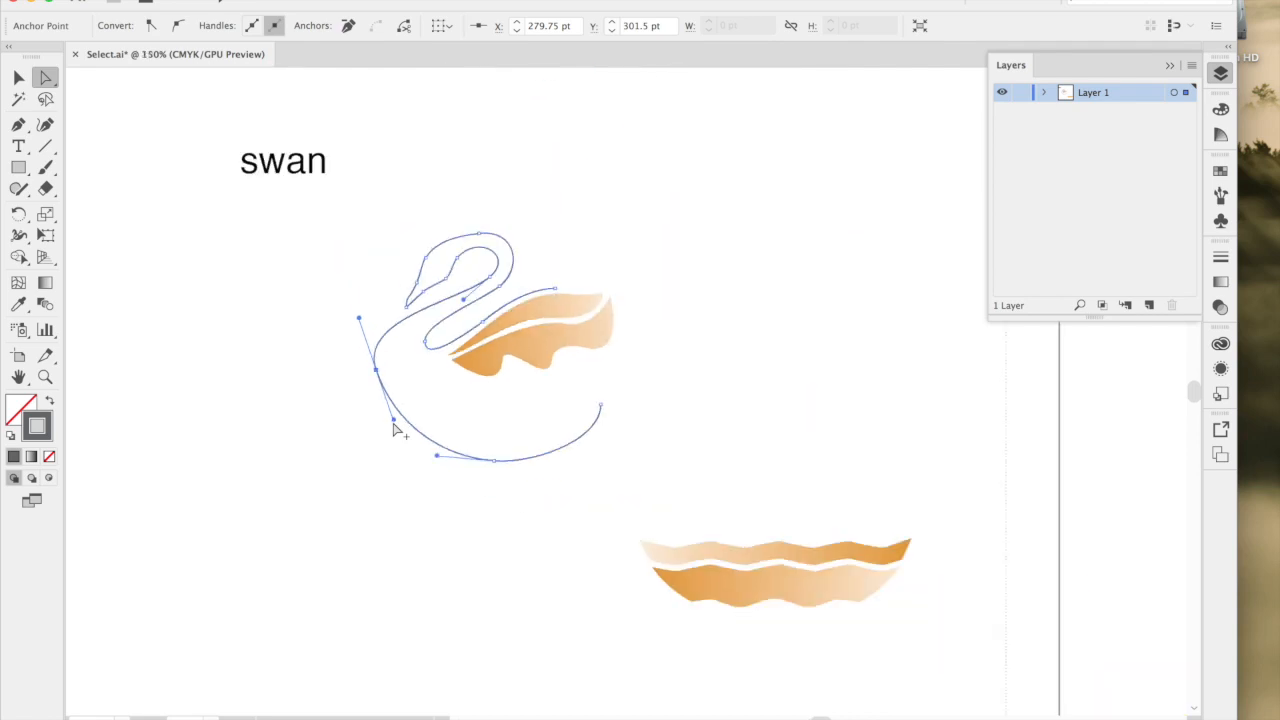
pyautogui.scroll(-1, 395, 428)
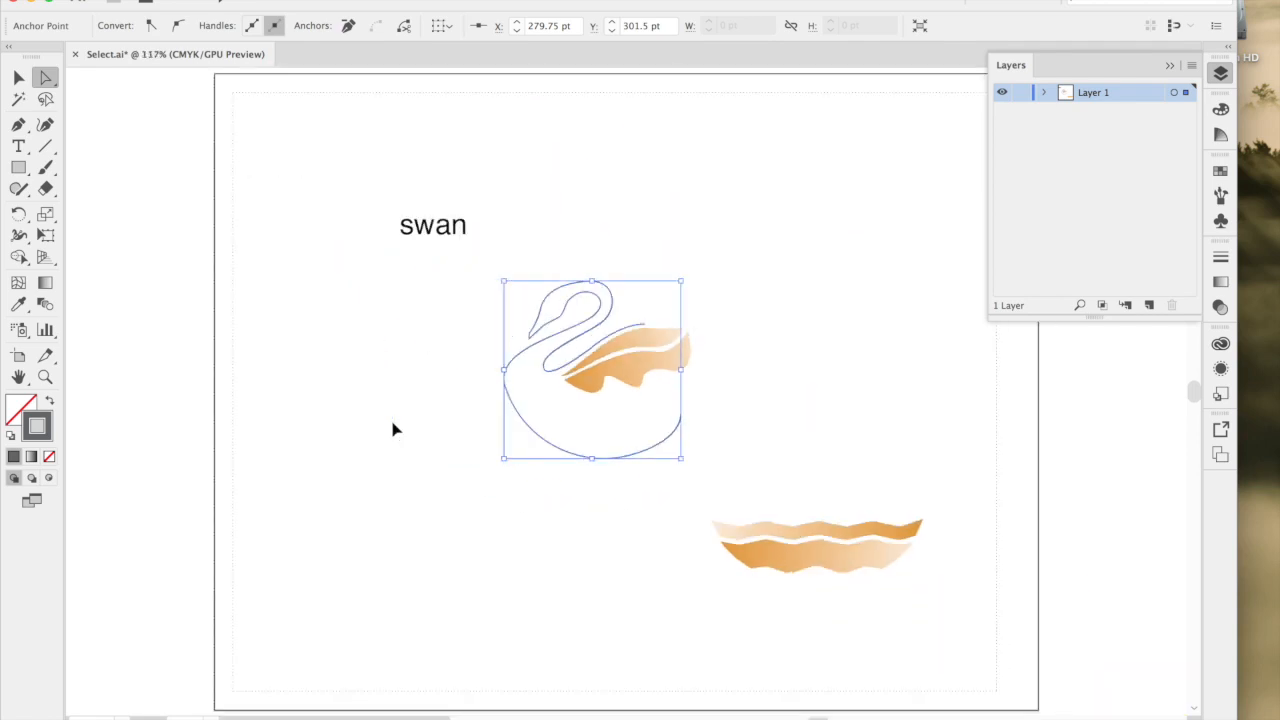
pyautogui.click(18, 78)
pyautogui.click(489, 316)
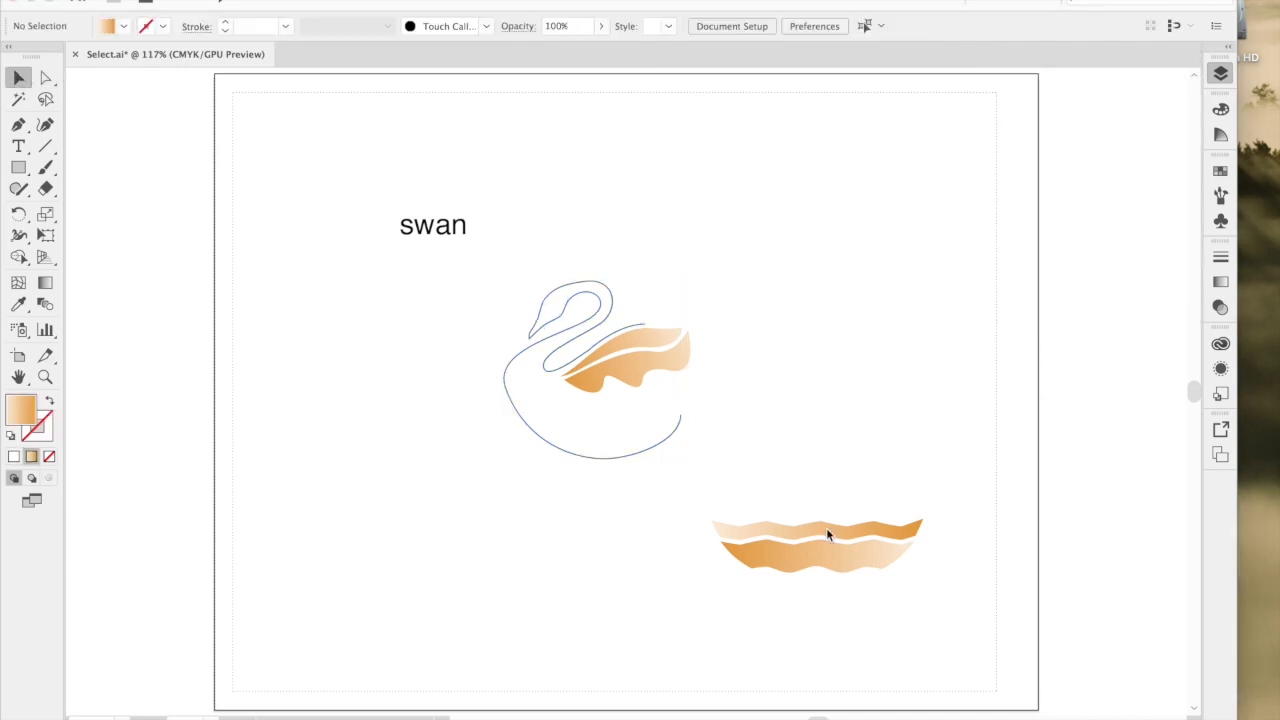
pyautogui.press('F7')
pyautogui.click(826, 555)
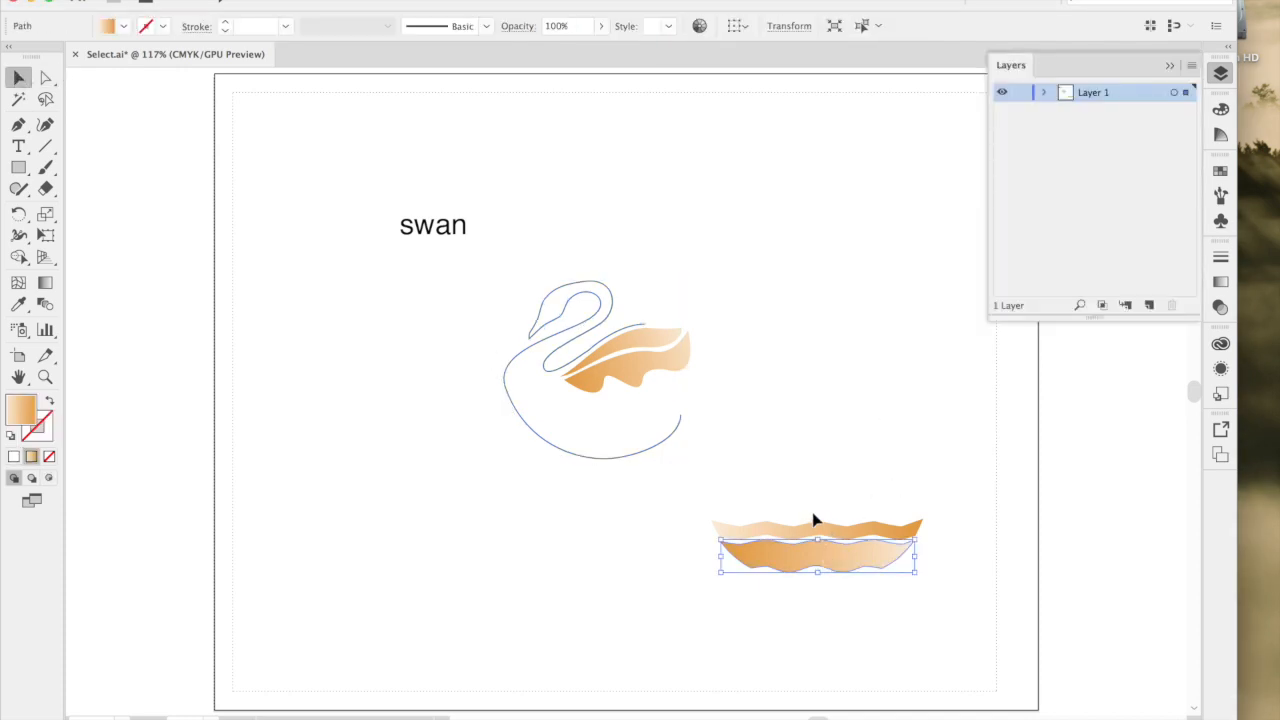
pyautogui.moveTo(700, 506); pyautogui.dragTo(932, 598)
pyautogui.moveTo(877, 560); pyautogui.dragTo(659, 456)
pyautogui.click(700, 371)
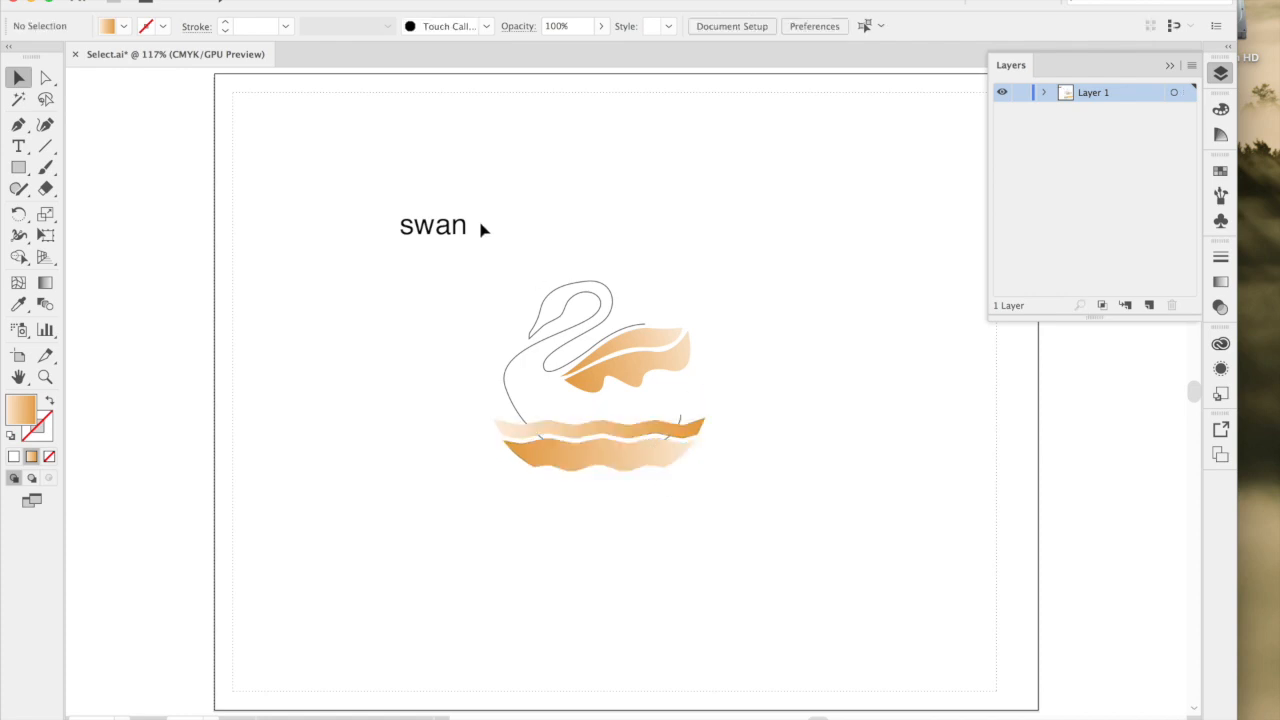
# Move the swan text down beside the swan's head and replace its wording with "Cygnet".
pyautogui.click(435, 238)
pyautogui.moveTo(435, 238); pyautogui.dragTo(465, 331)
pyautogui.click(22, 147)
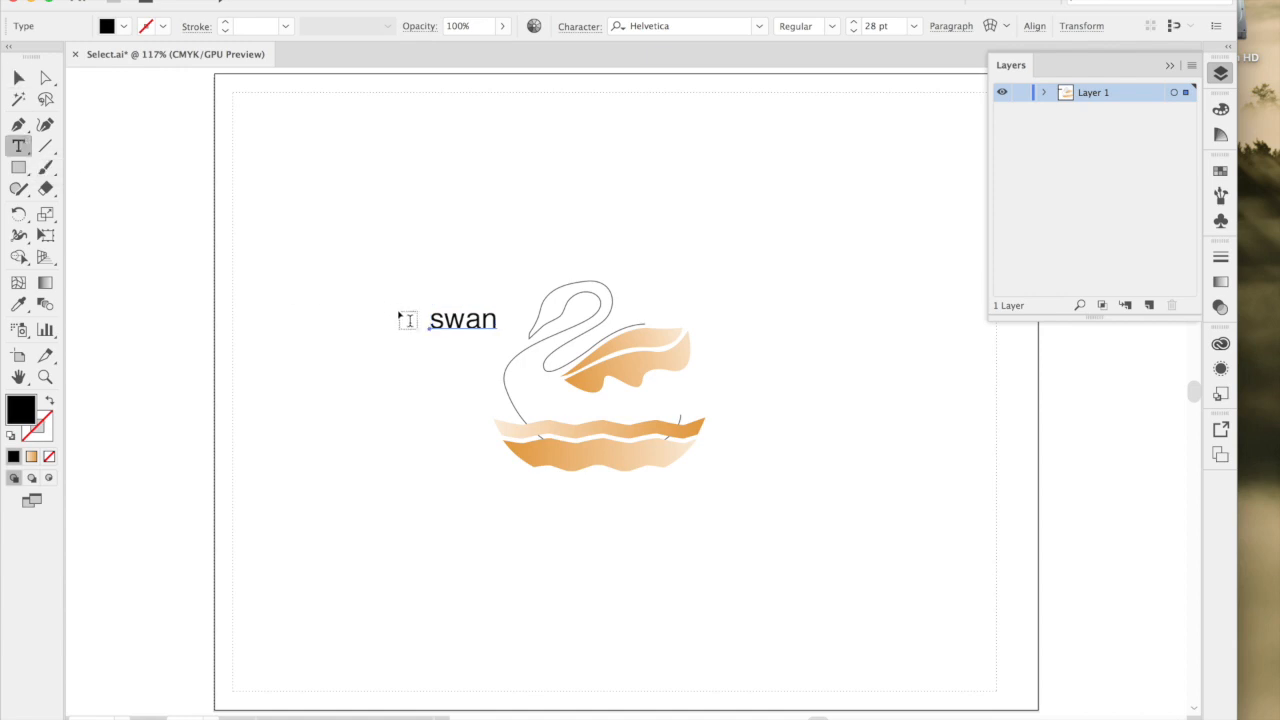
pyautogui.doubleClick(449, 313)
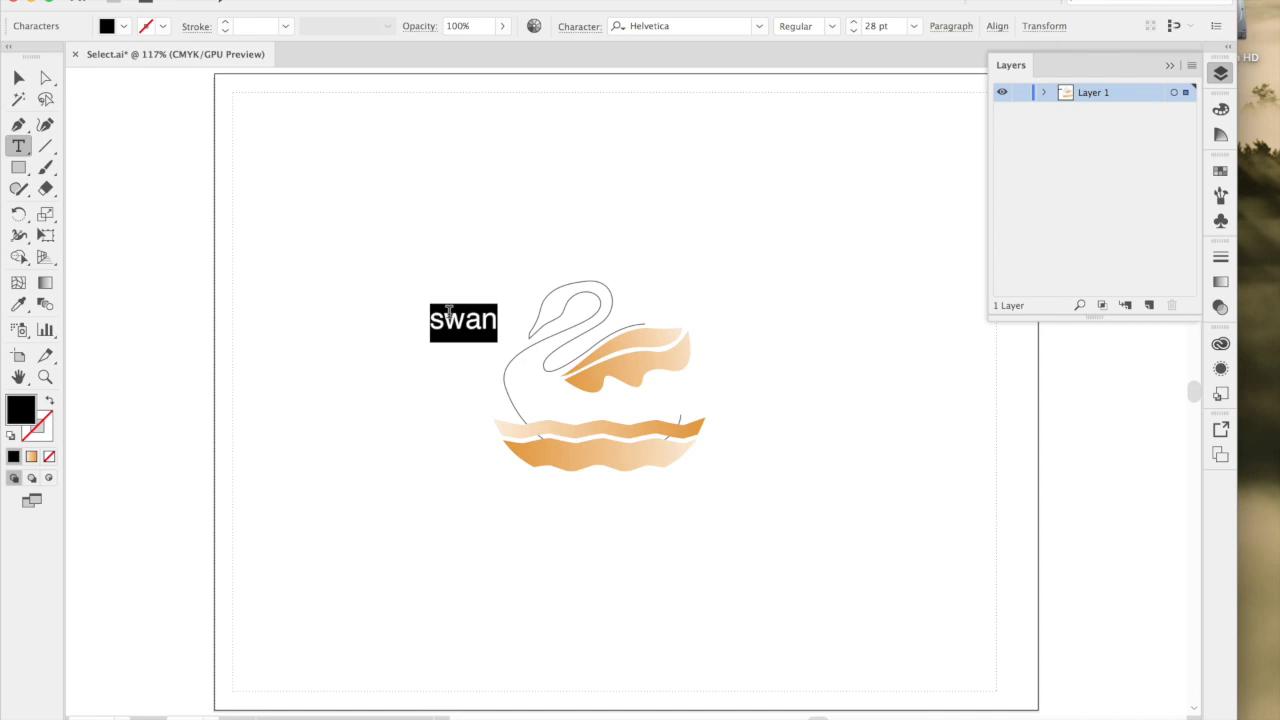
pyautogui.write('Cygnet')
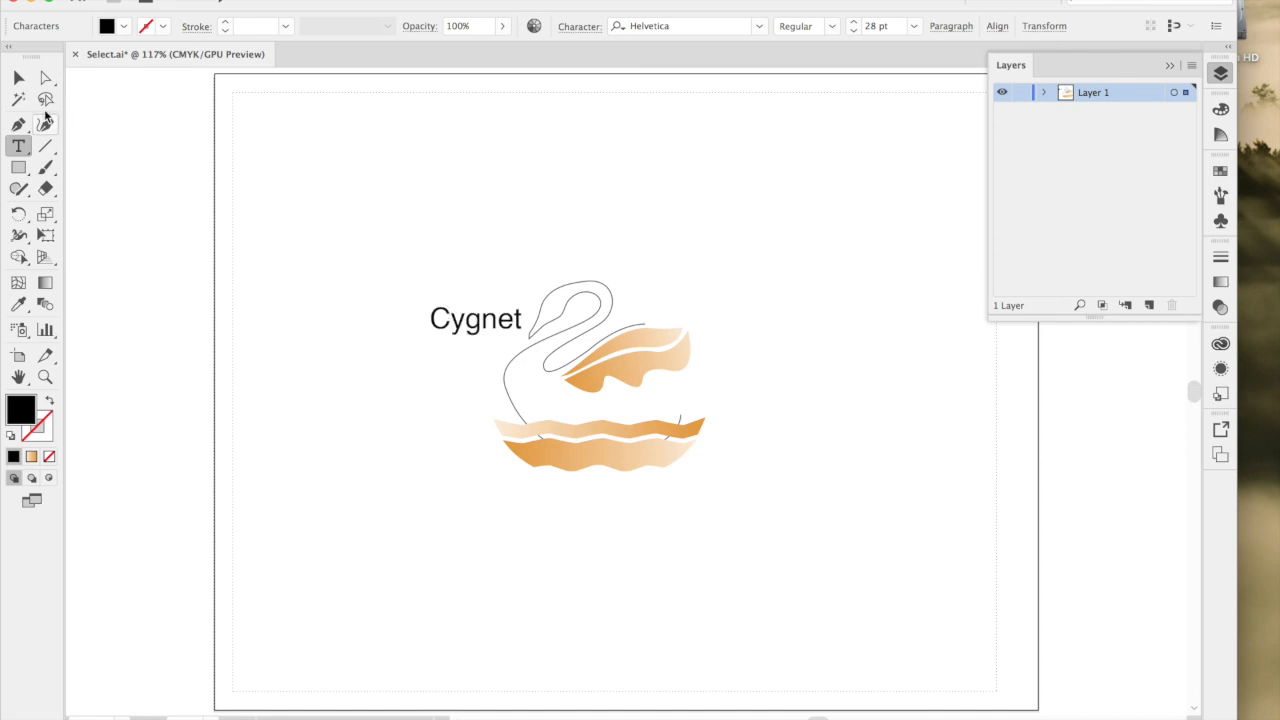
# Move the Cygnet text down so it overlaps the swan's chest, using the Selection tool, and deselect it.
pyautogui.click(20, 78)
pyautogui.moveTo(463, 330); pyautogui.dragTo(481, 400)
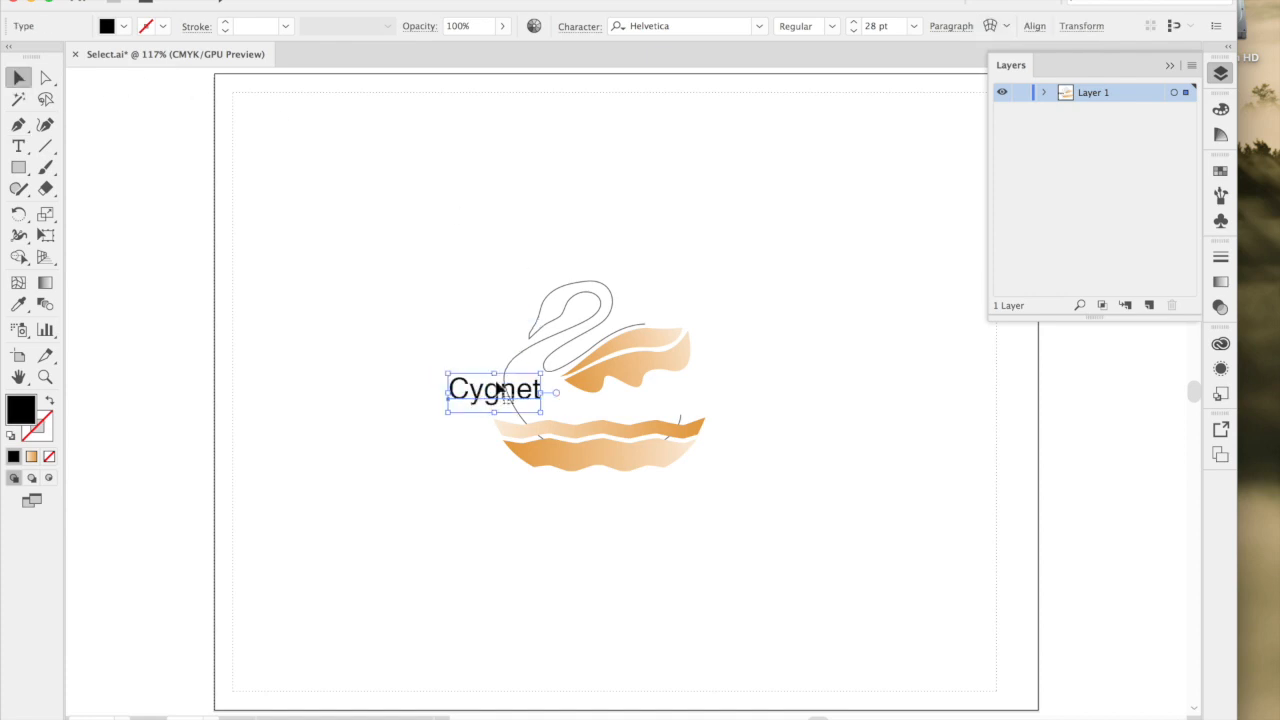
pyautogui.click(663, 261)
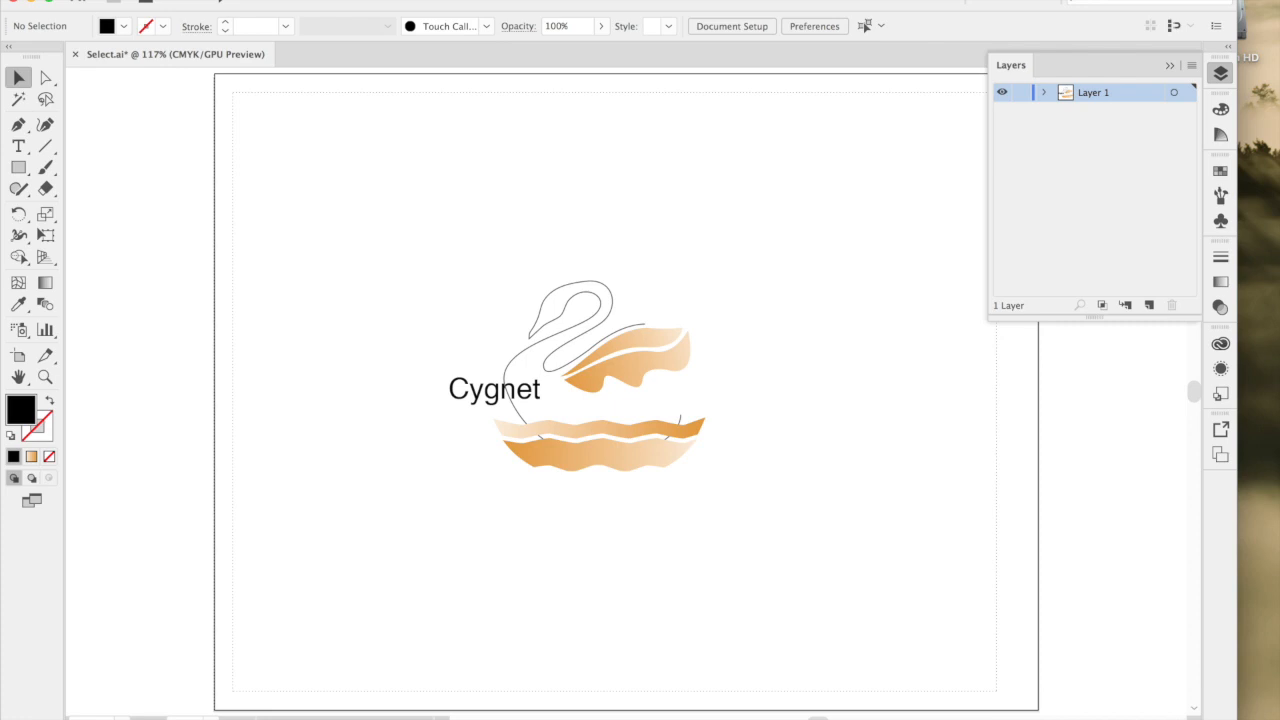
# Display the Character formatting options and place them beside the swan artwork.
pyautogui.click(488, 0)
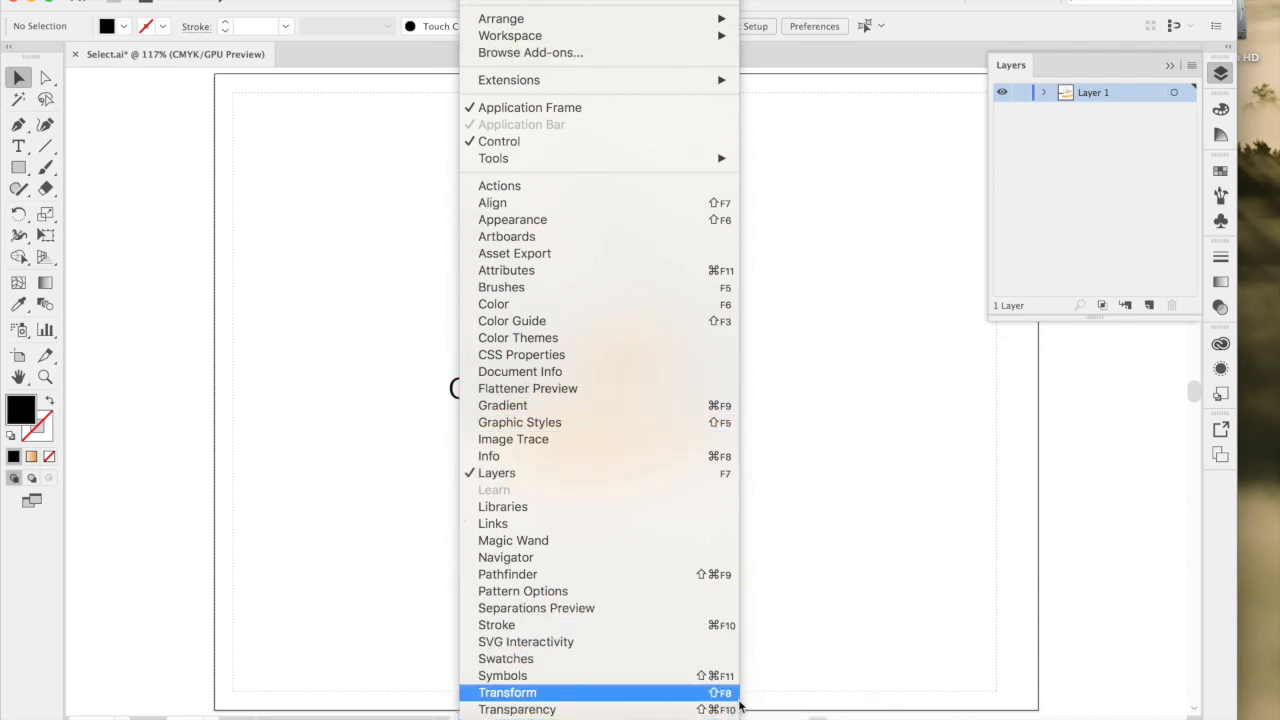
pyautogui.moveTo(600, 717)
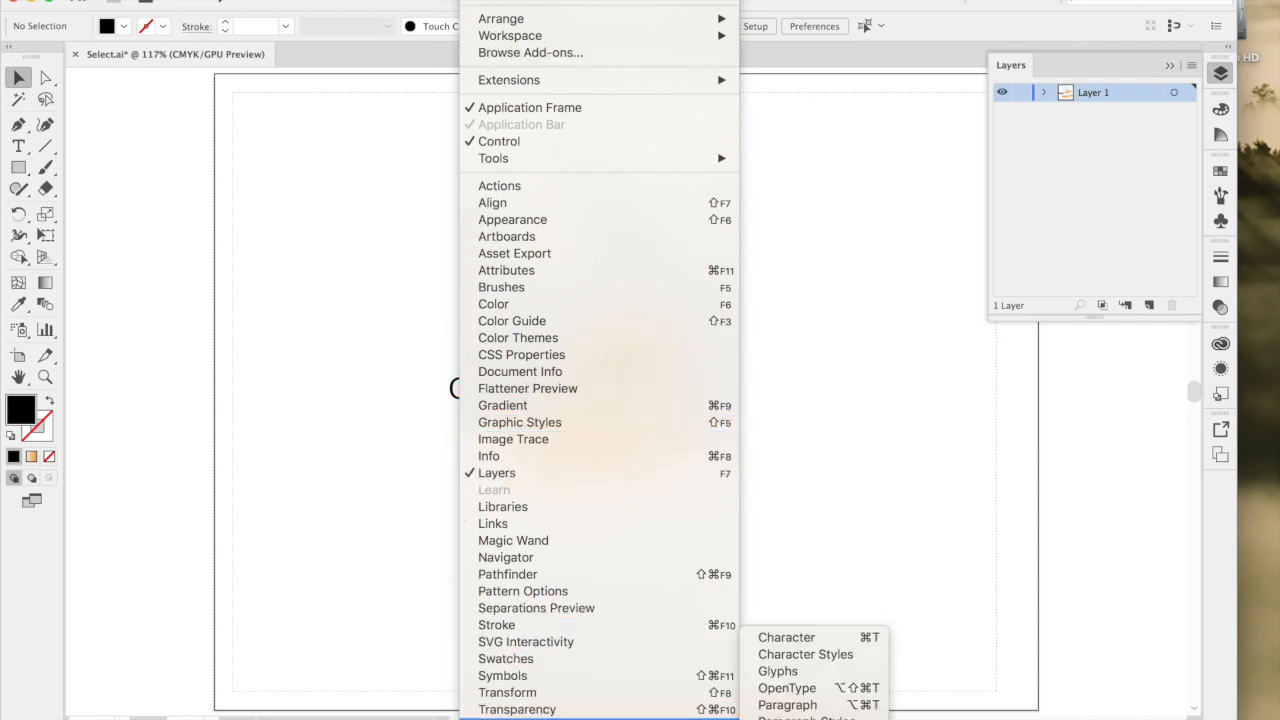
pyautogui.click(777, 643)
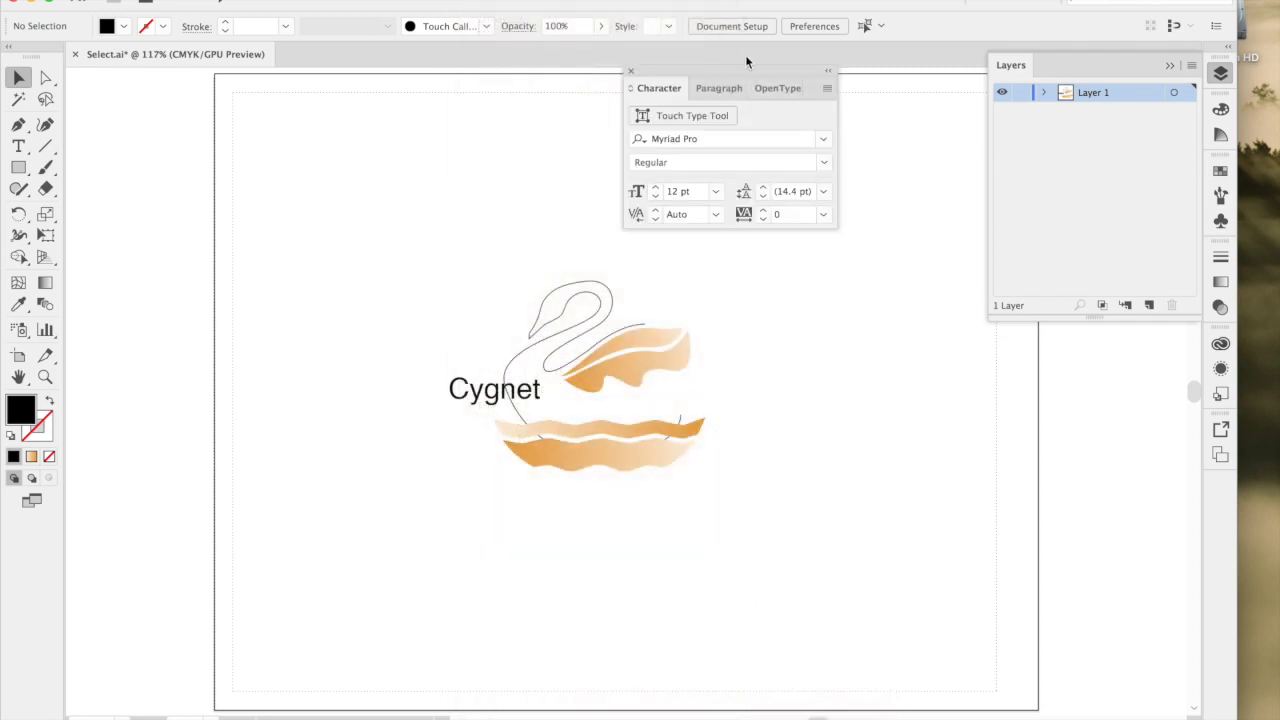
pyautogui.moveTo(744, 68); pyautogui.dragTo(868, 312)
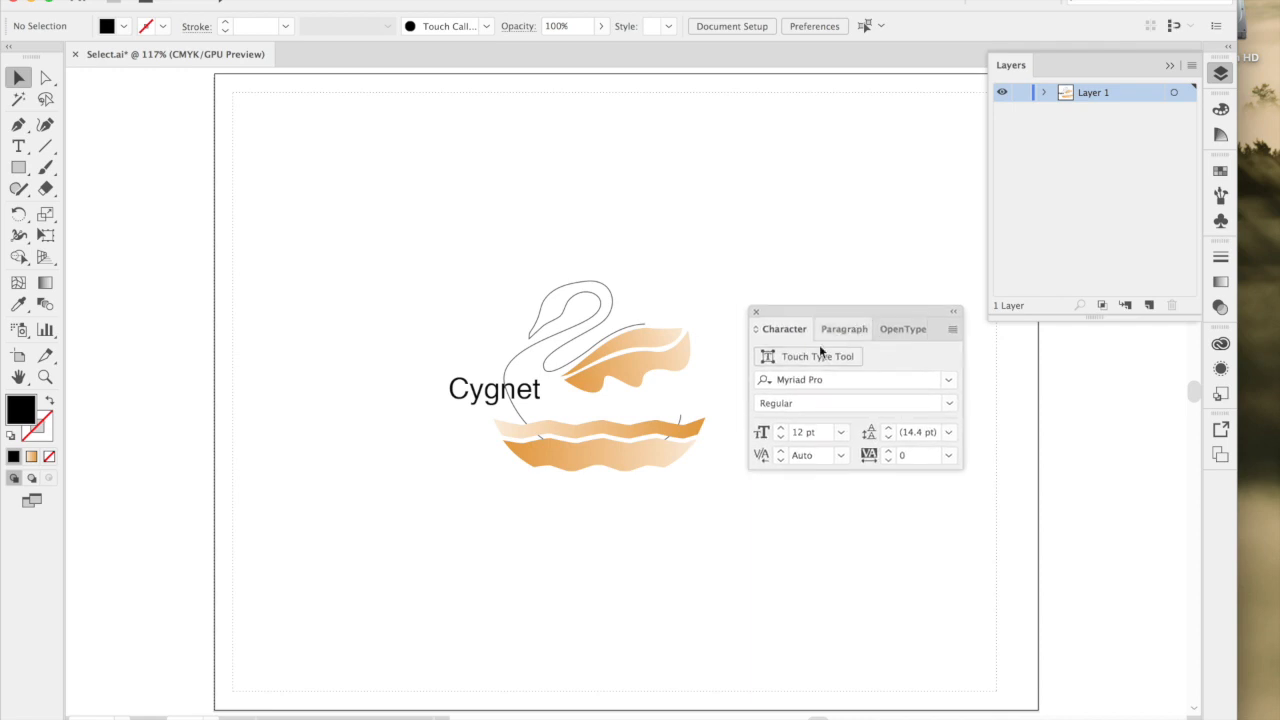
# Change the font of the Cygnet text to Noteworthy Light.
pyautogui.click(470, 390)
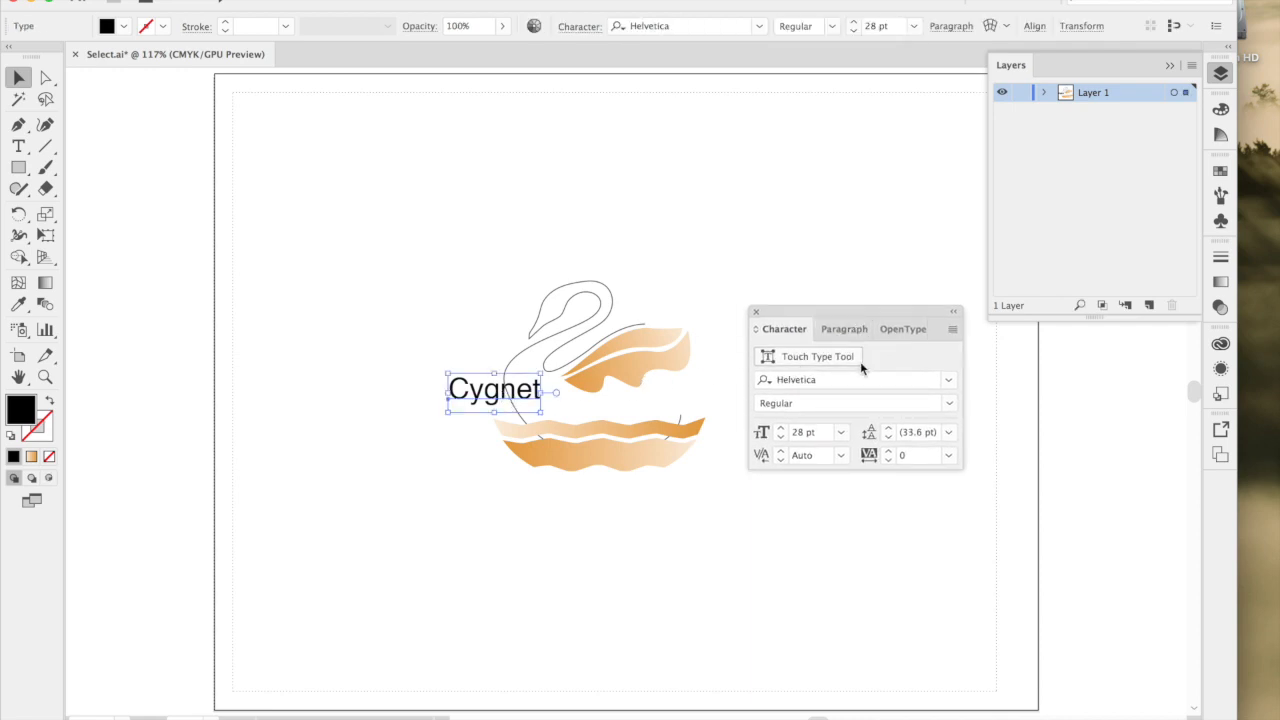
pyautogui.click(948, 380)
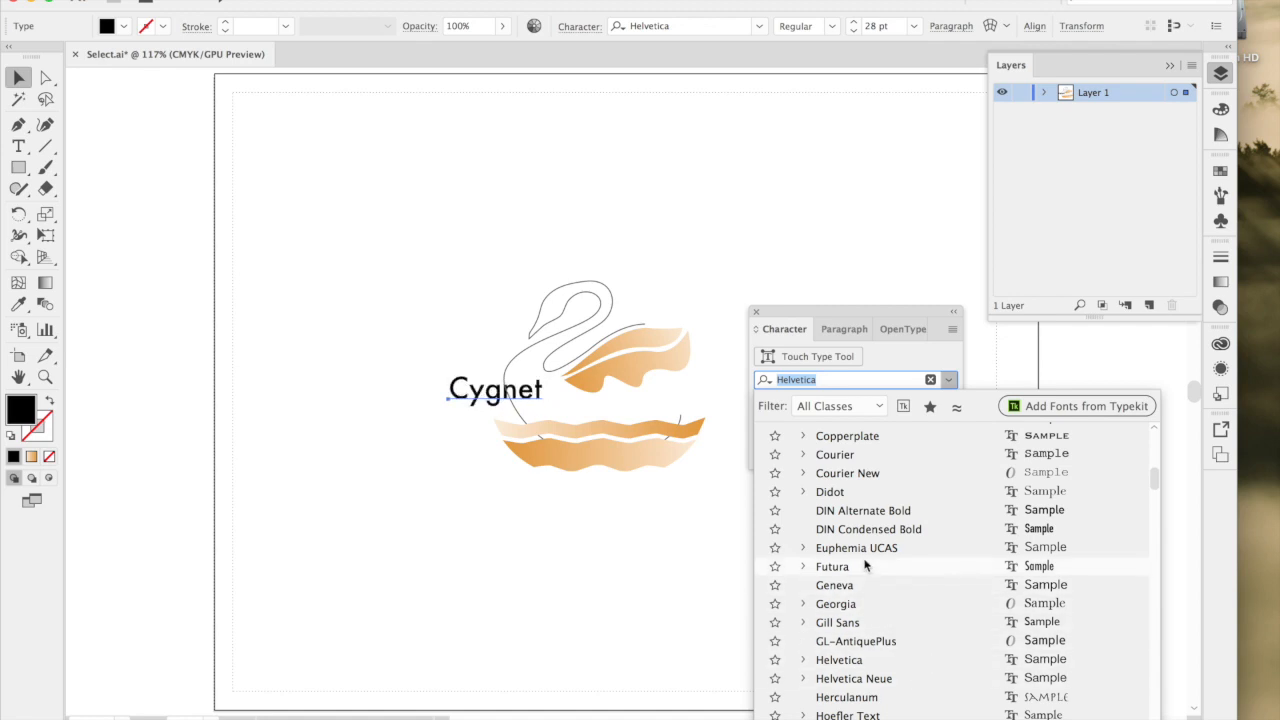
pyautogui.scroll(-3, 845, 688)
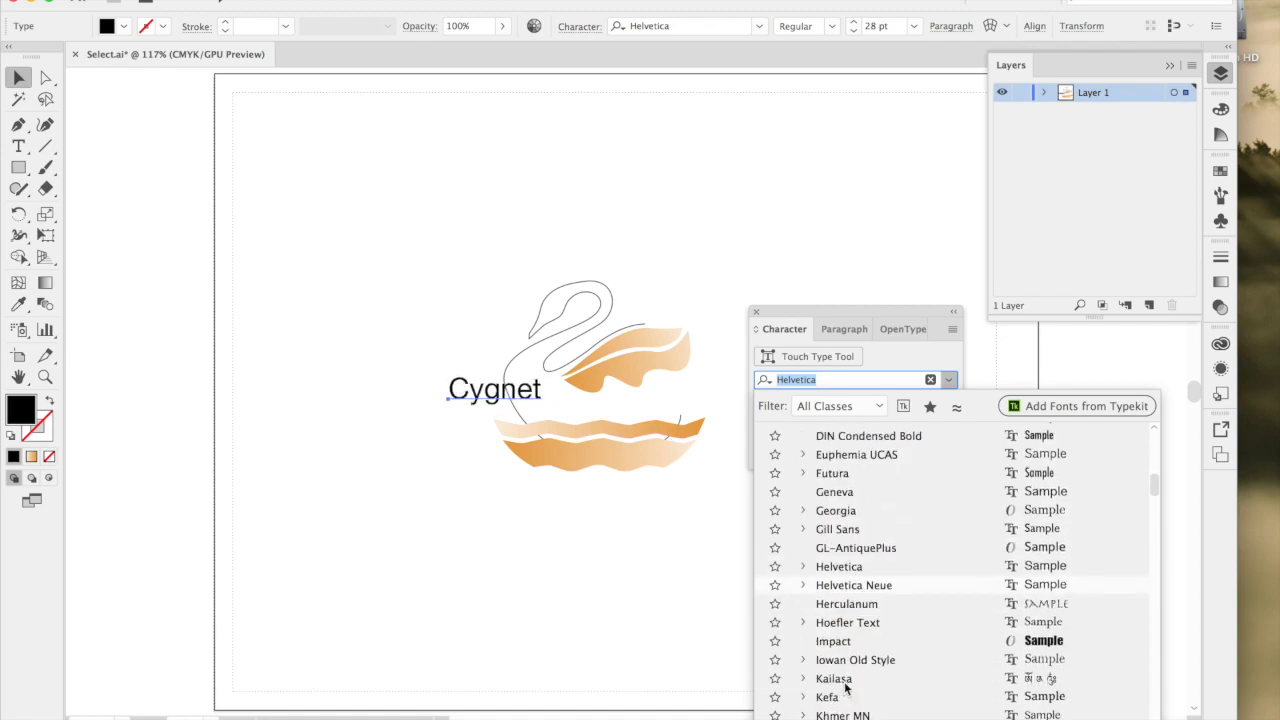
pyautogui.scroll(-5, 848, 672)
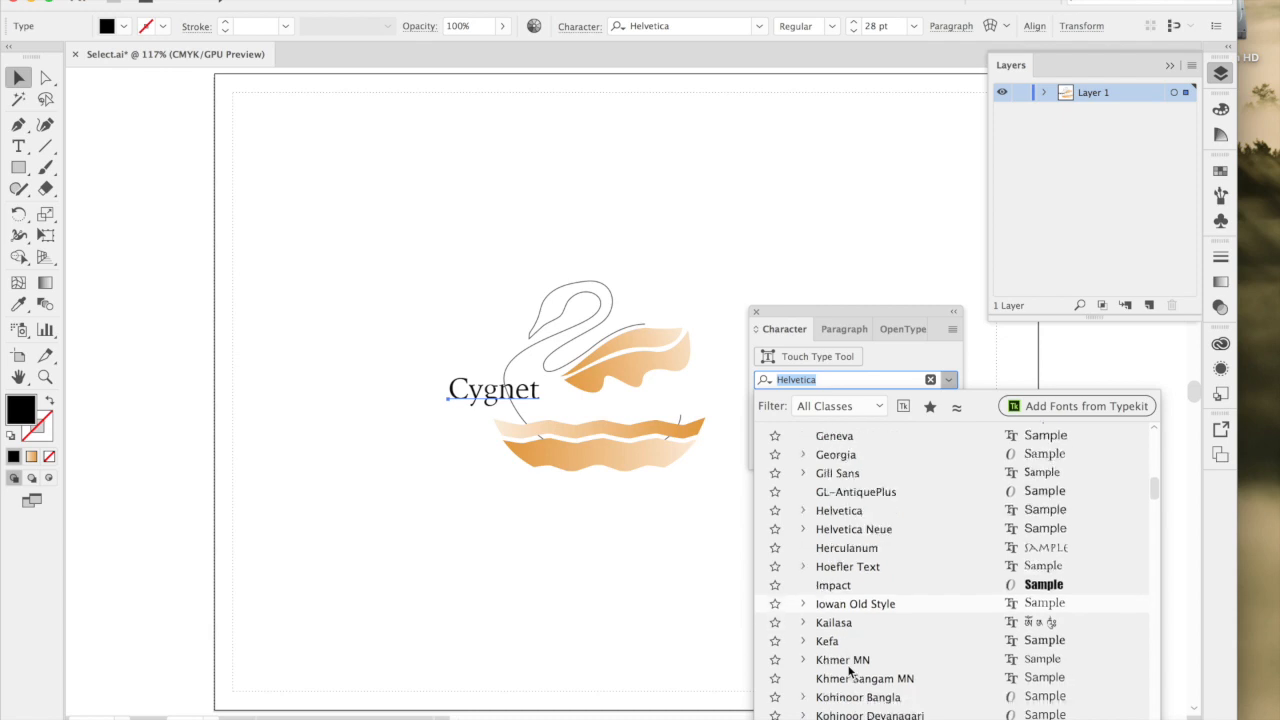
pyautogui.scroll(-3, 848, 670)
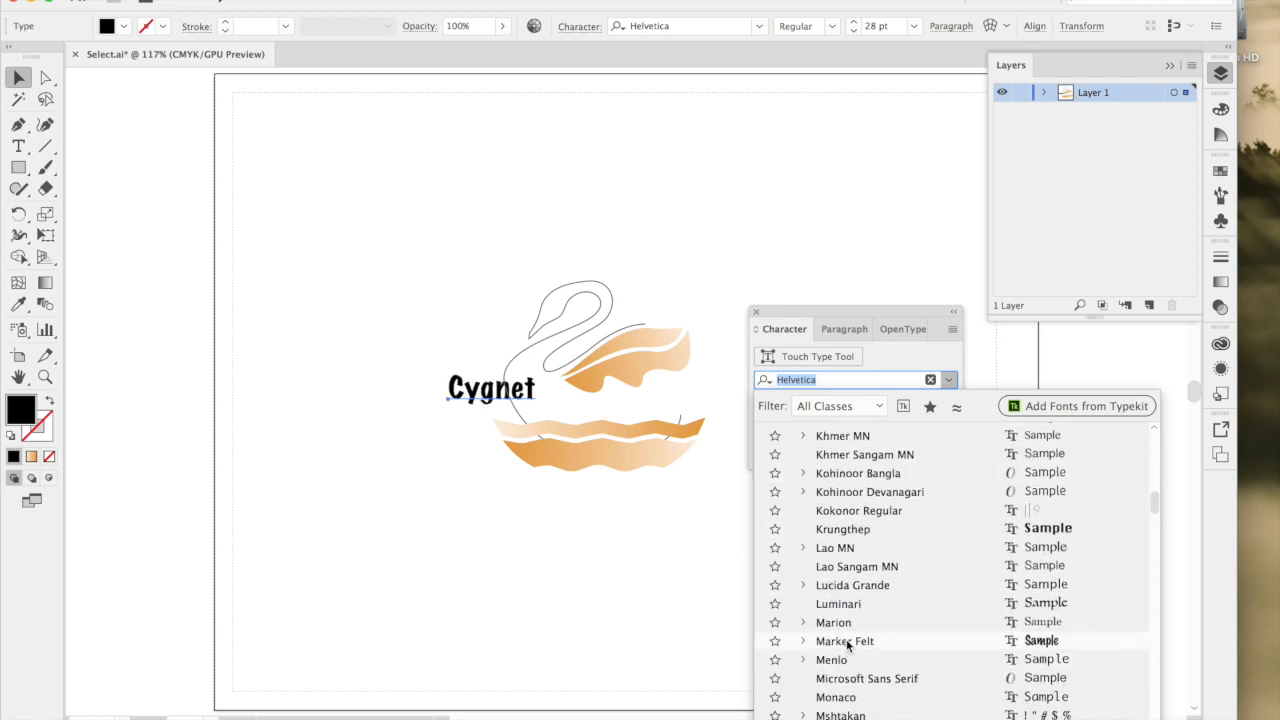
pyautogui.scroll(-4, 846, 639)
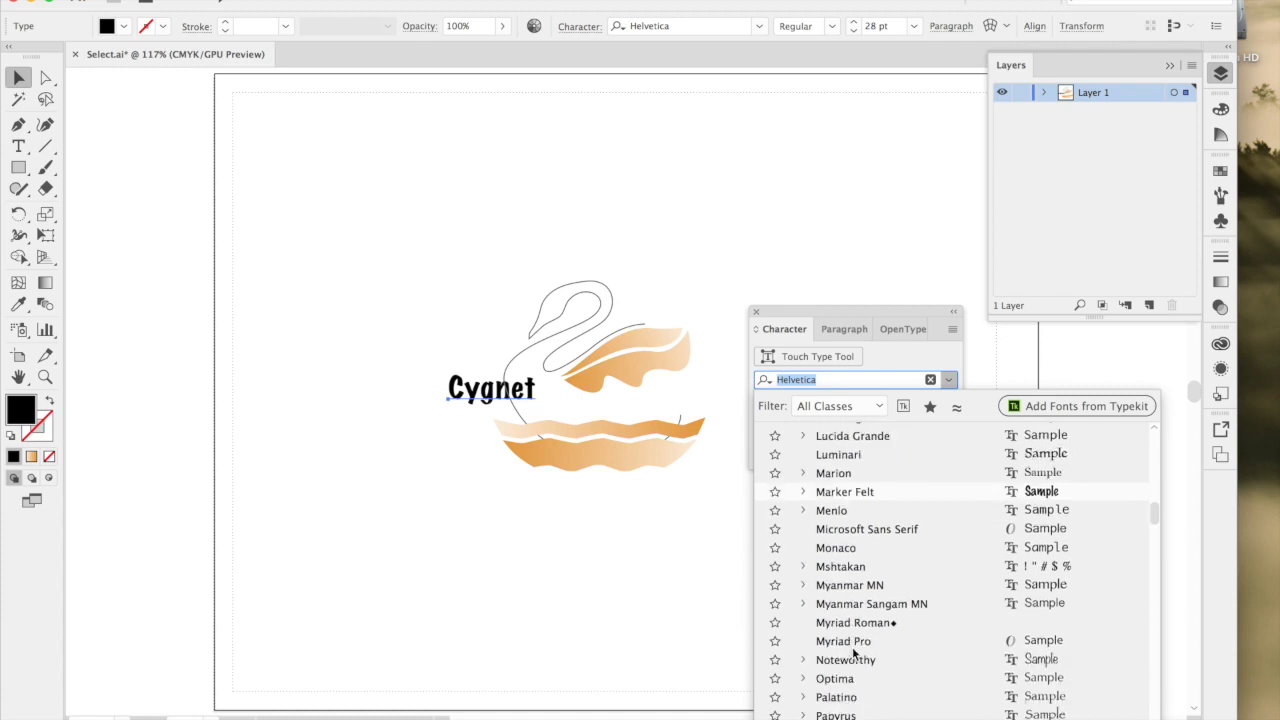
pyautogui.scroll(-1, 852, 647)
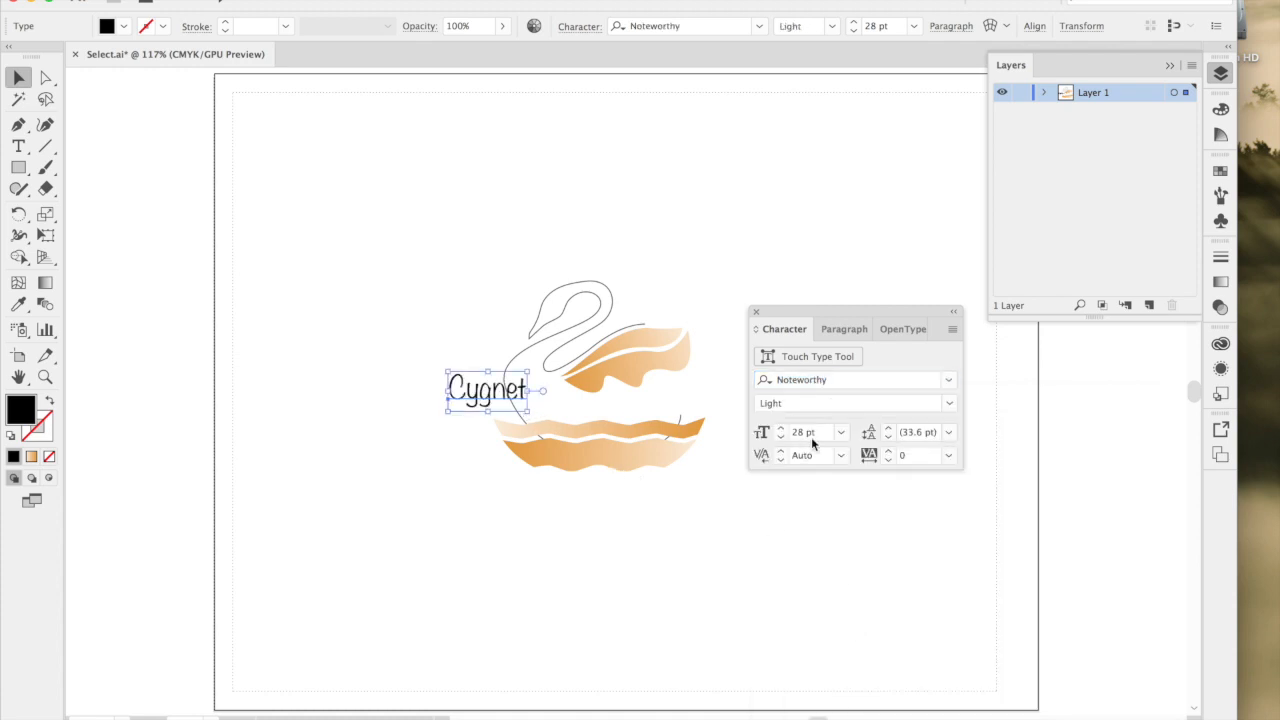
# Try the Cygnet text at 18 pt, and settle on a font size of 60 pt.
pyautogui.click(841, 432)
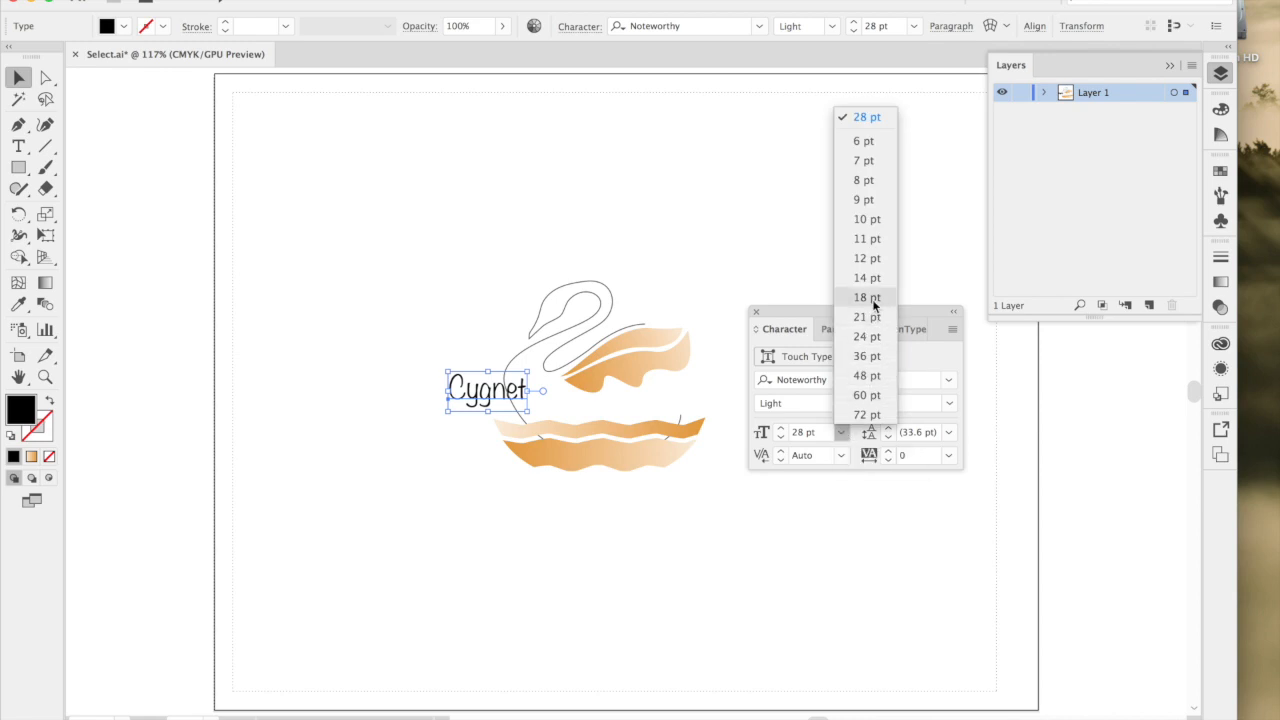
pyautogui.click(866, 298)
pyautogui.click(841, 432)
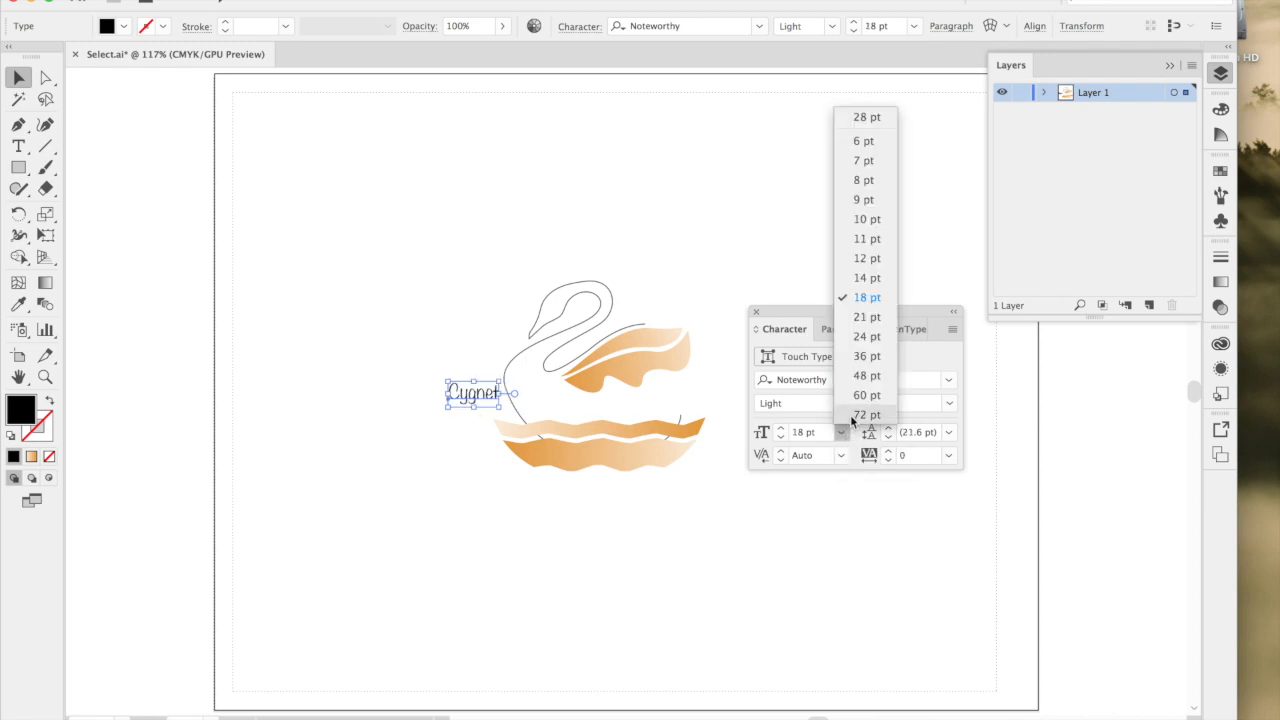
pyautogui.click(852, 398)
# Clear the Character options away from the artwork and move the Cygnet text so its C overlaps the swan's wing.
pyautogui.moveTo(510, 400); pyautogui.dragTo(575, 246)
pyautogui.click(718, 253)
pyautogui.moveTo(771, 311); pyautogui.dragTo(986, 350)
pyautogui.moveTo(665, 236); pyautogui.dragTo(791, 384)
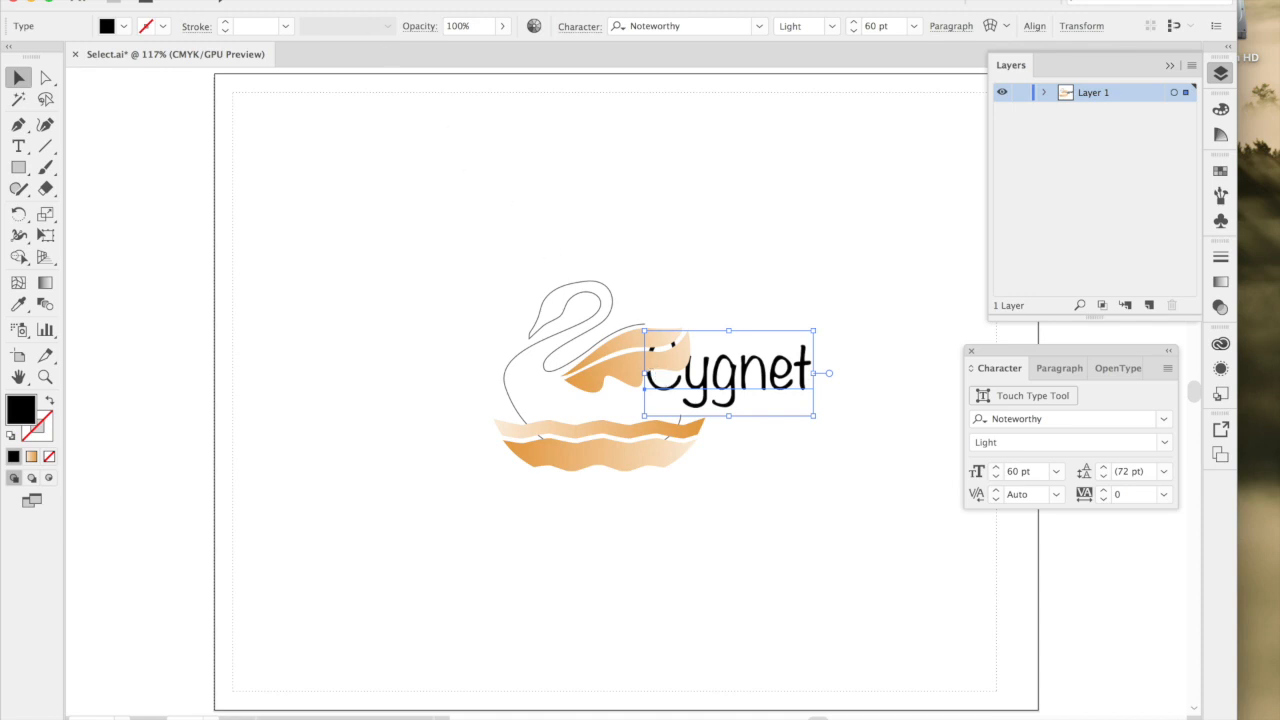
# Bring the Cygnet text to the front of the stacking order, above the wing, and deselect it.
pyautogui.click(231, 0)
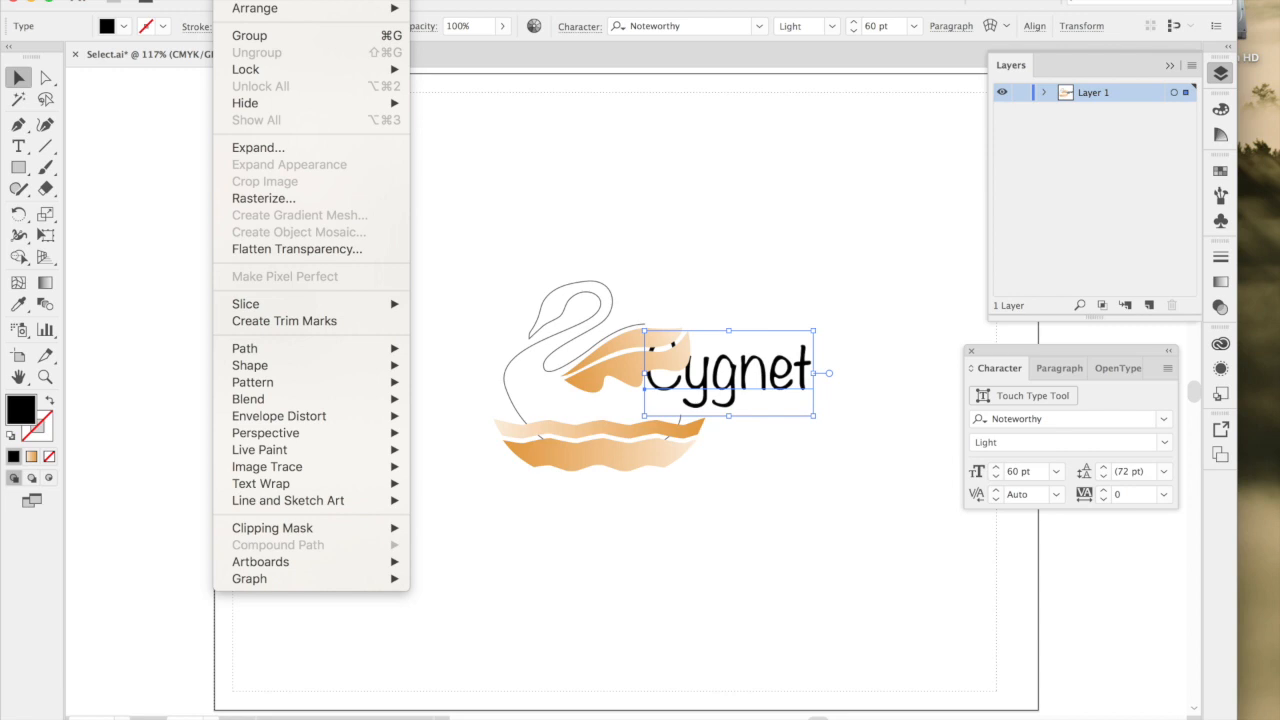
pyautogui.moveTo(259, 10)
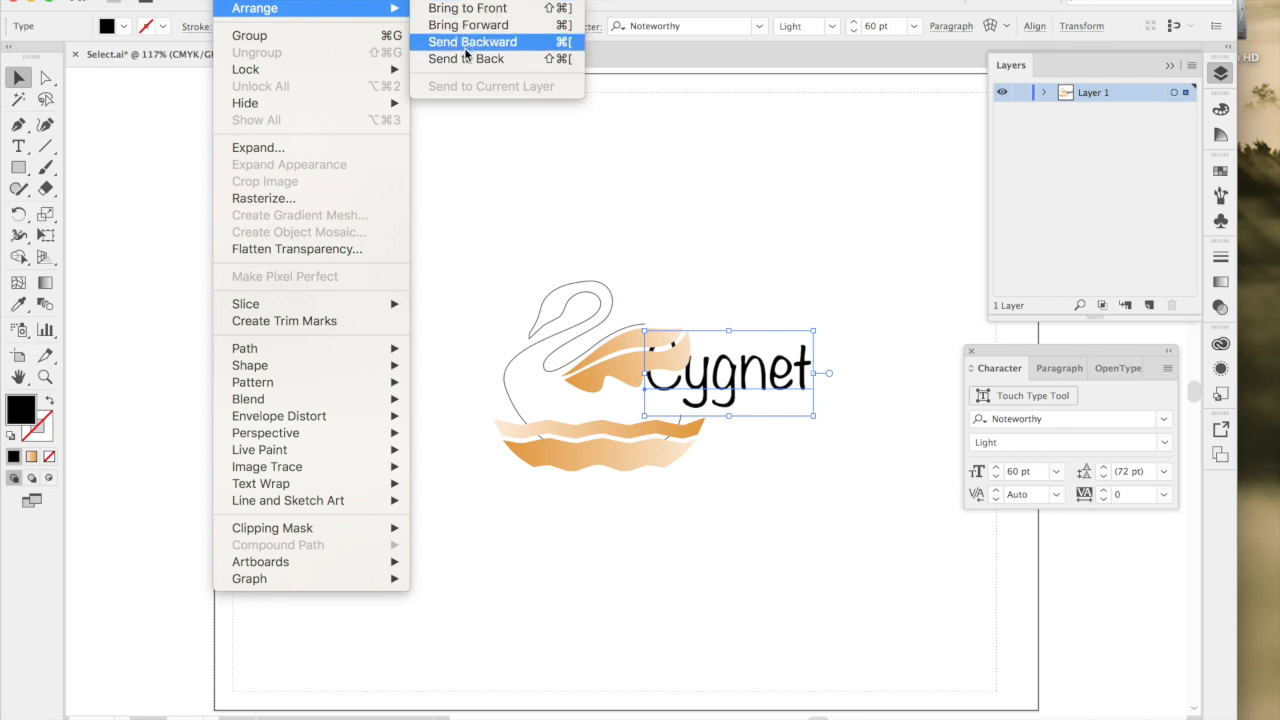
pyautogui.click(463, 12)
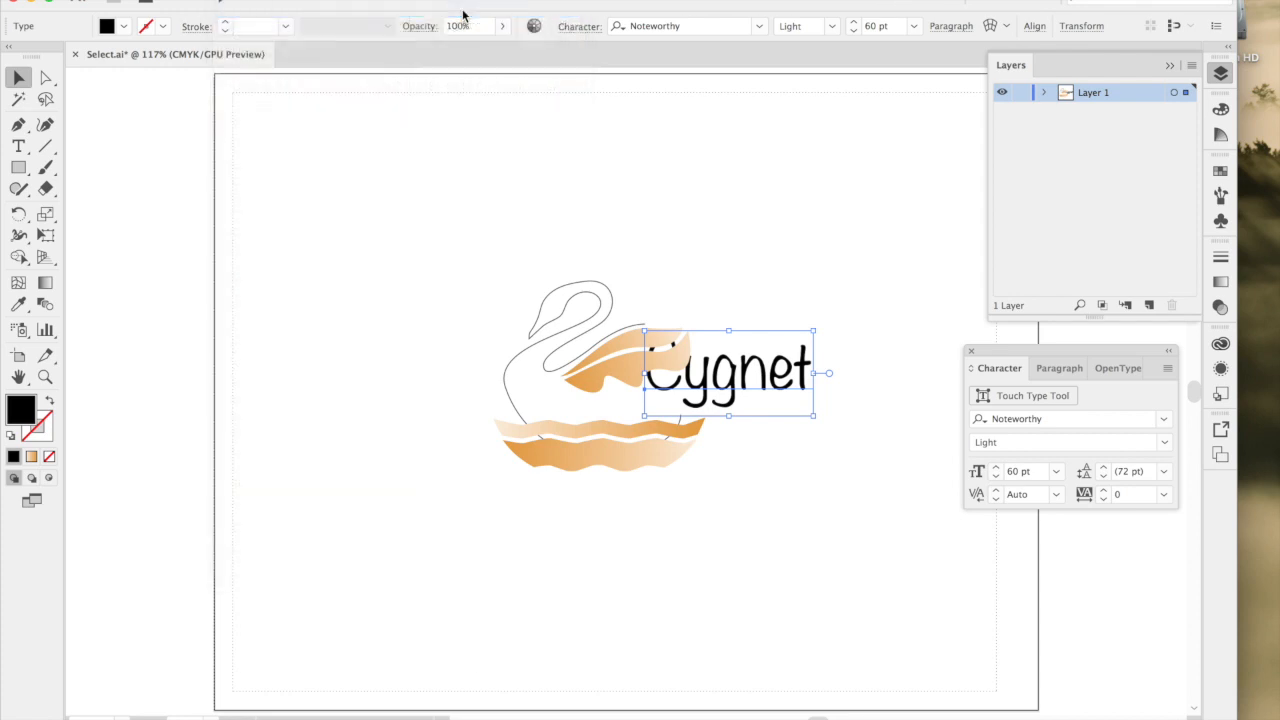
pyautogui.click(560, 197)
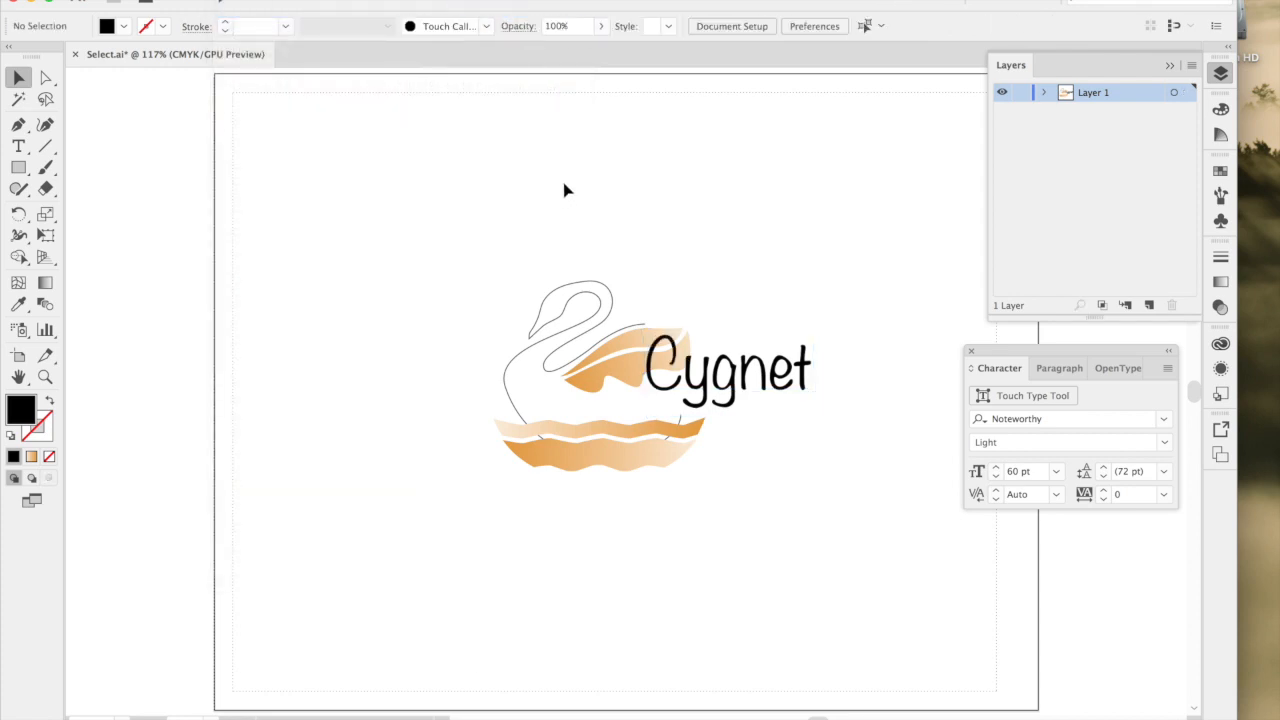
# Select the Cygnet text and display the colour swatches floating above it.
pyautogui.click(736, 398)
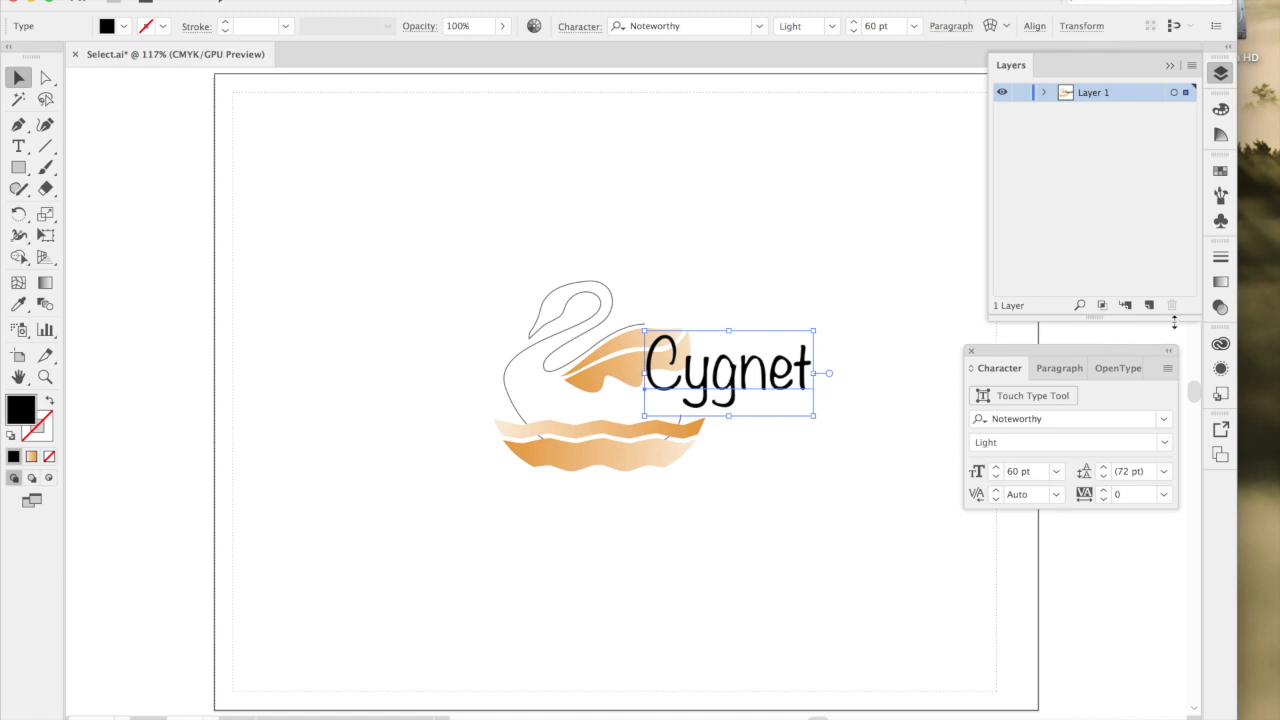
pyautogui.click(1220, 171)
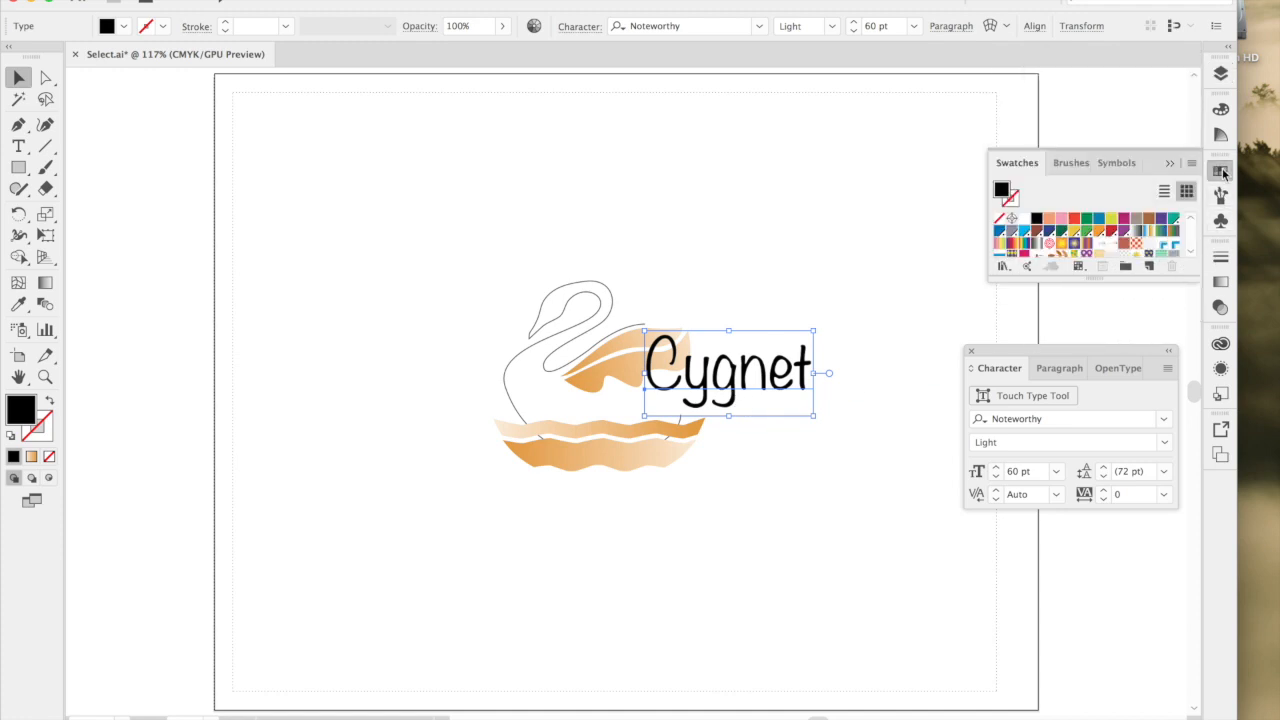
pyautogui.moveTo(1012, 168); pyautogui.dragTo(717, 172)
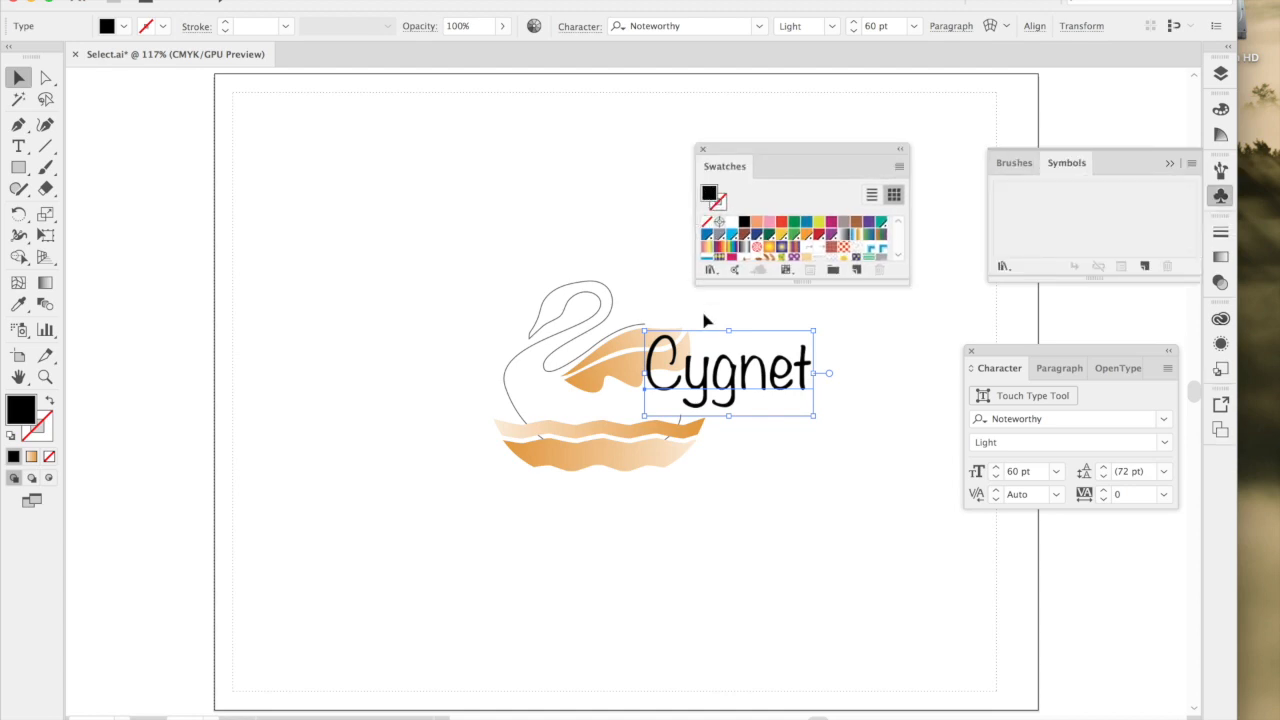
# Try several fill colours on the Cygnet text, including green and pink, settle on magenta C=25 M=100 Y=25 K=0, and deselect it.
pyautogui.click(794, 223)
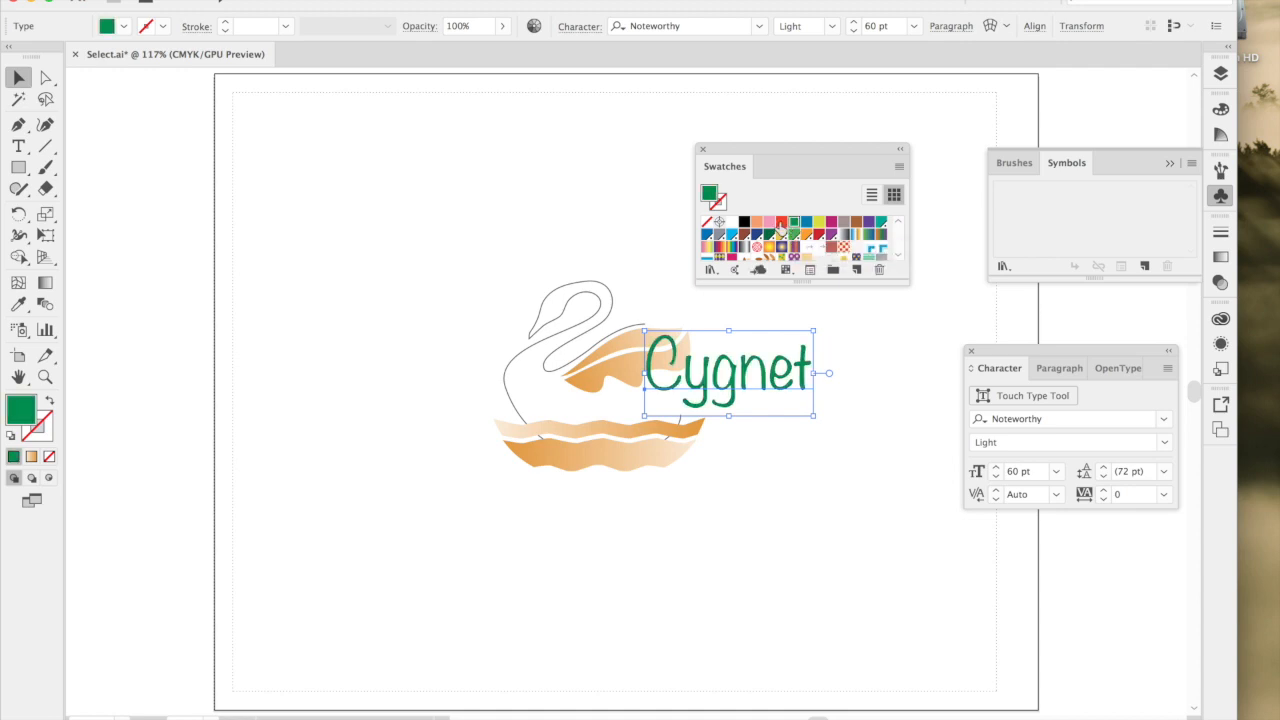
pyautogui.click(781, 223)
pyautogui.click(768, 221)
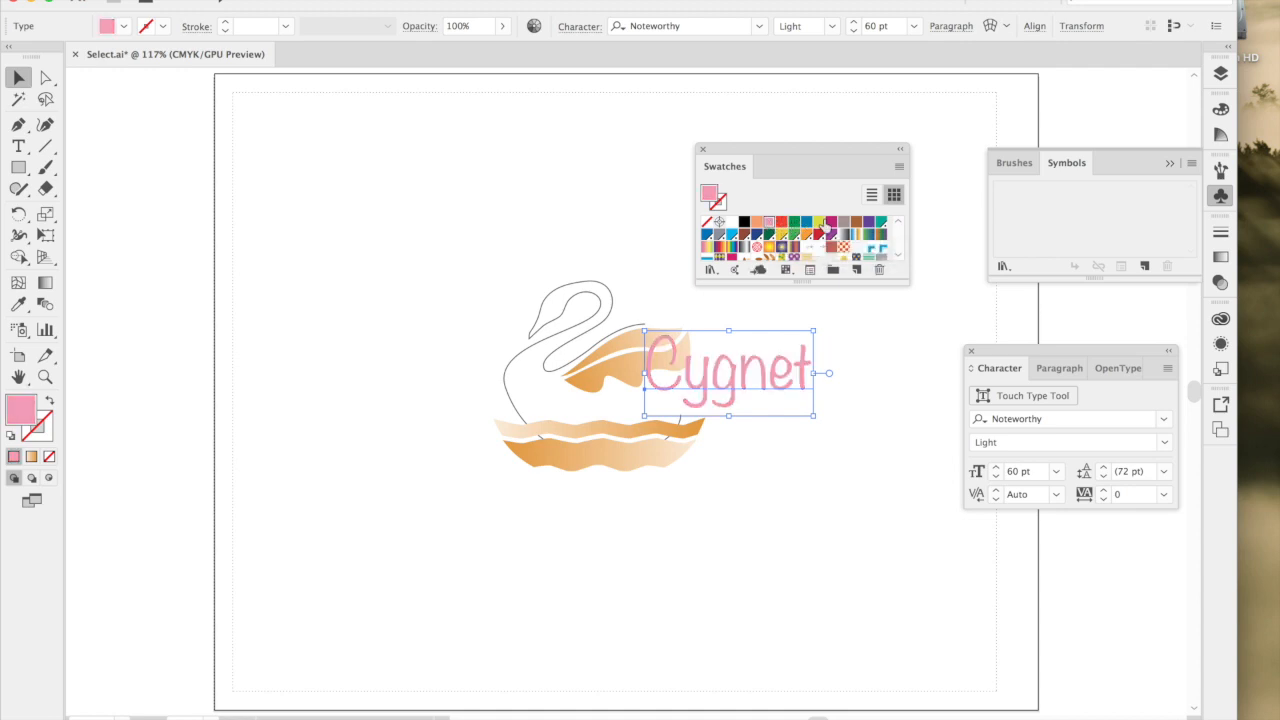
pyautogui.click(818, 222)
pyautogui.click(830, 222)
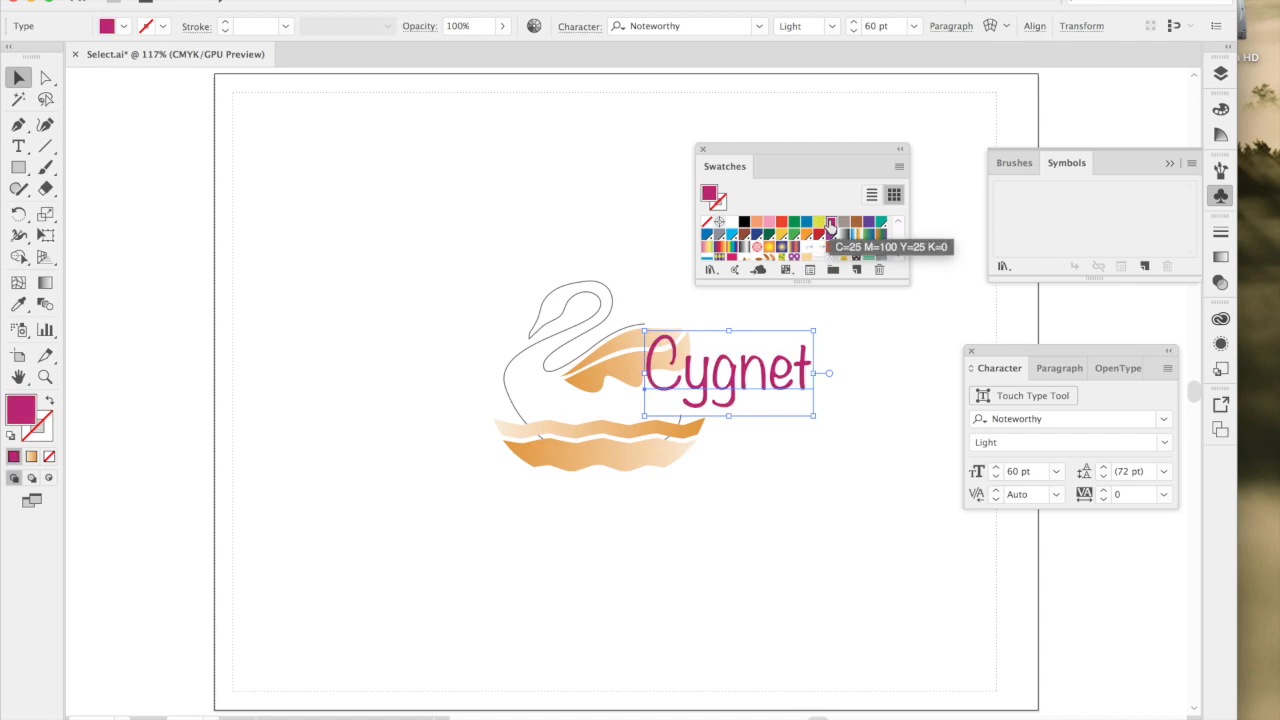
pyautogui.click(853, 335)
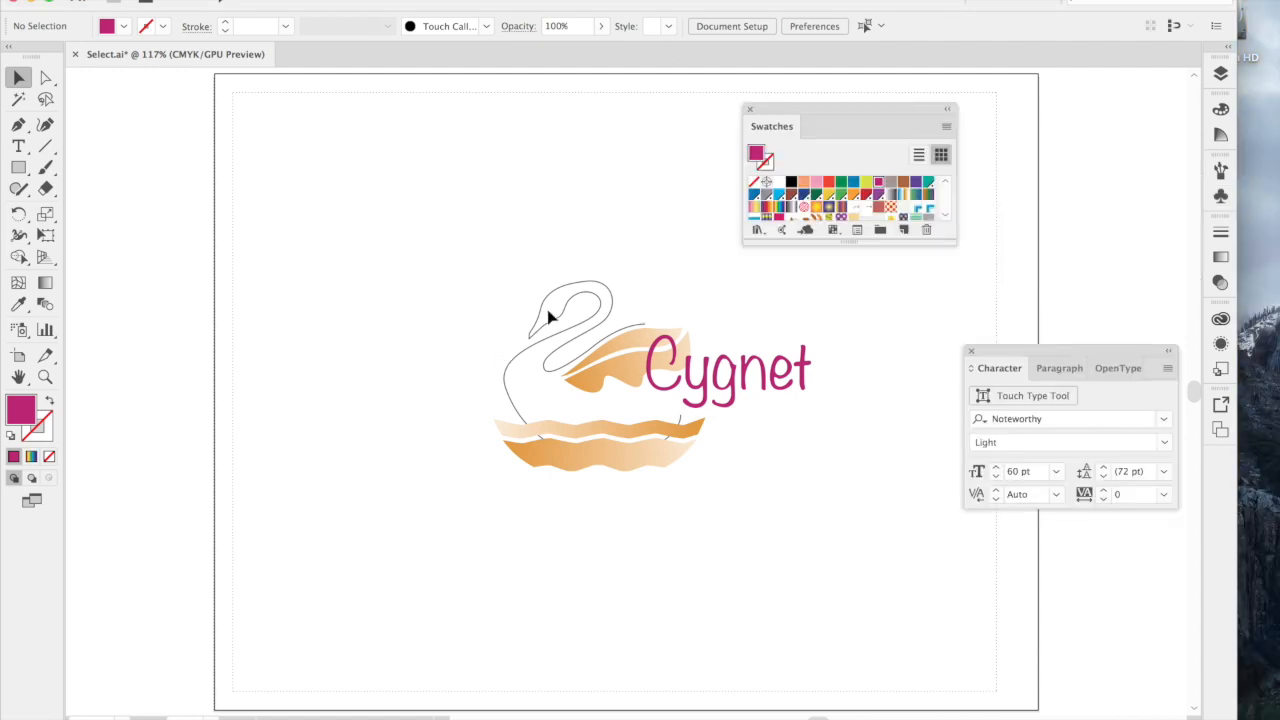
# Select the swan's outline and make its stroke rather than its fill the active colour attribute.
pyautogui.click(575, 290)
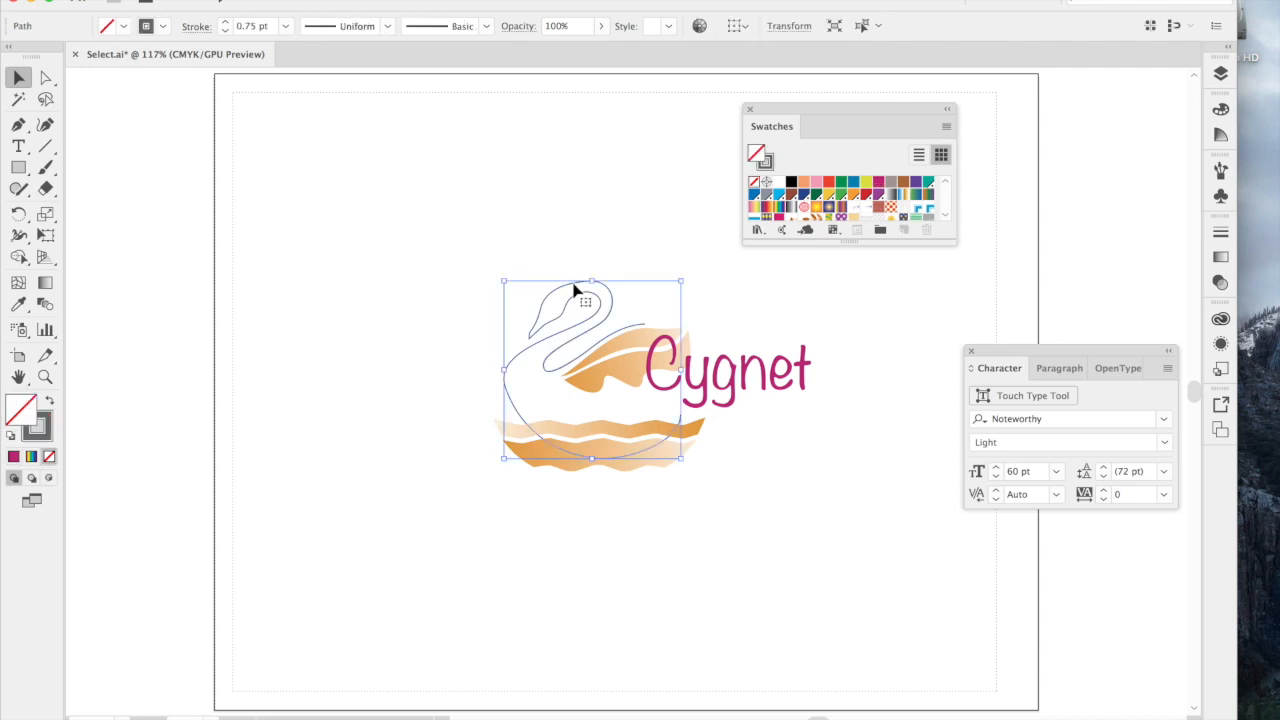
pyautogui.click(768, 166)
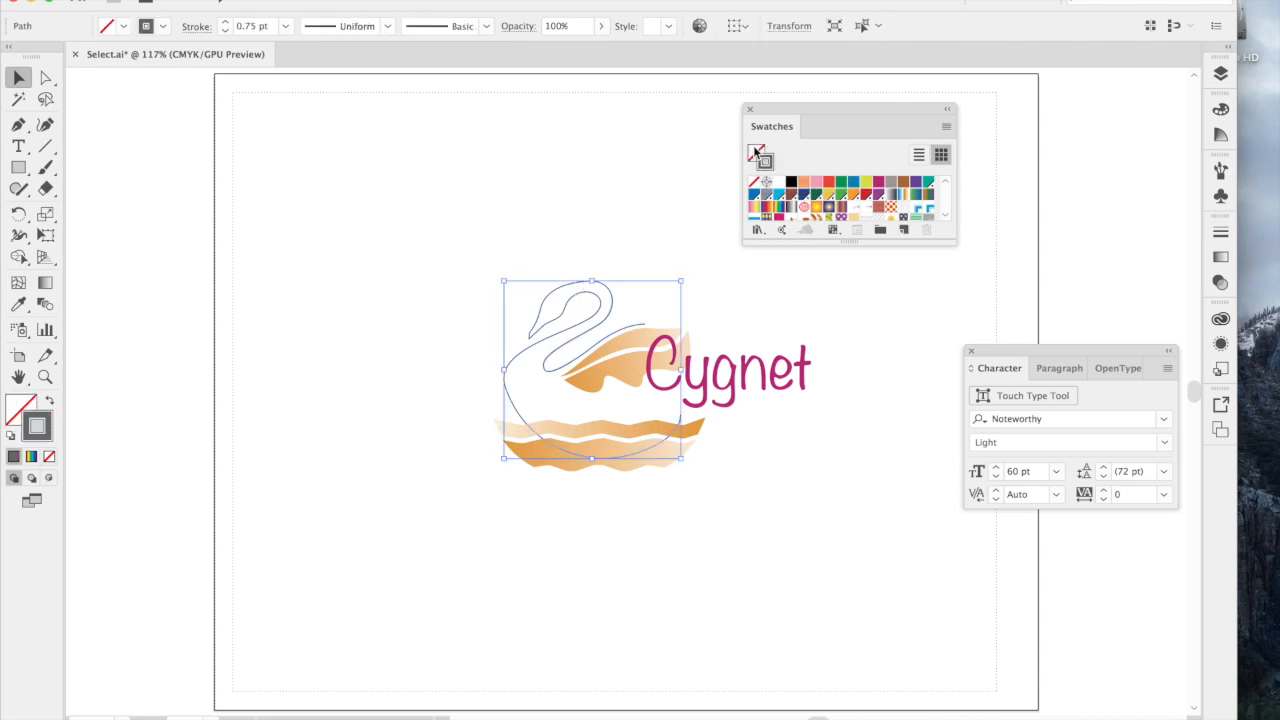
pyautogui.click(756, 155)
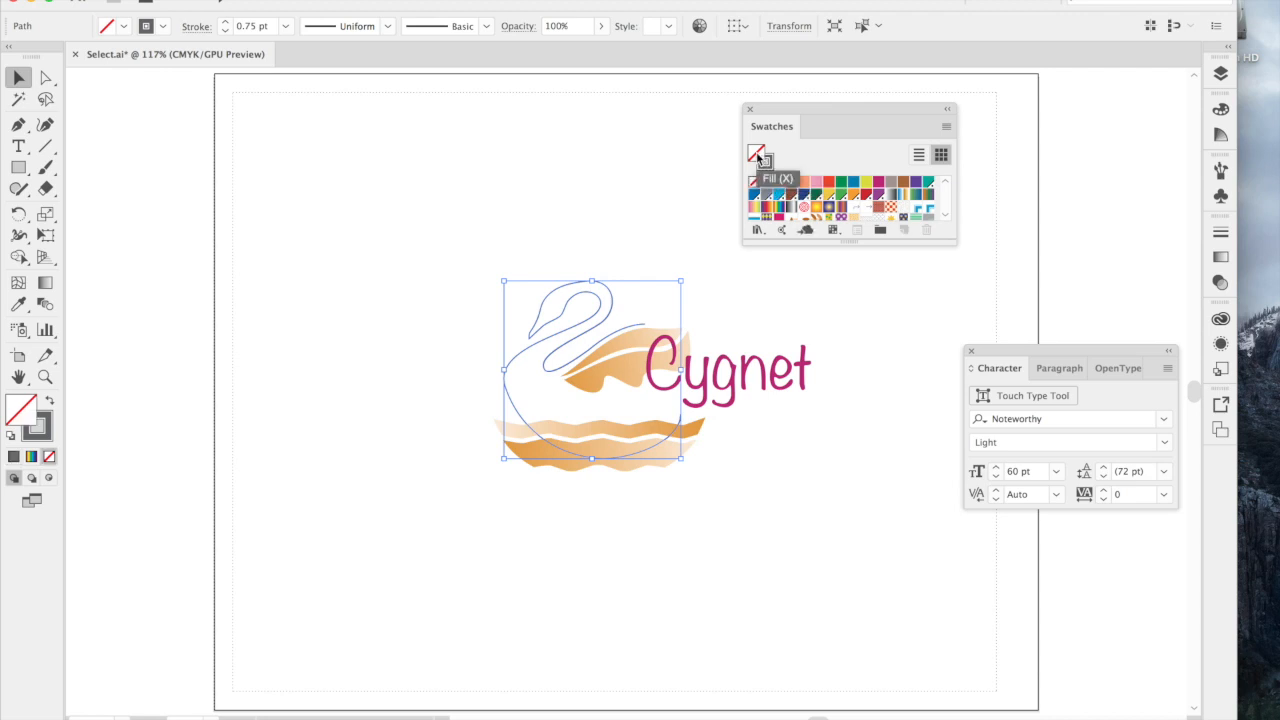
pyautogui.click(766, 163)
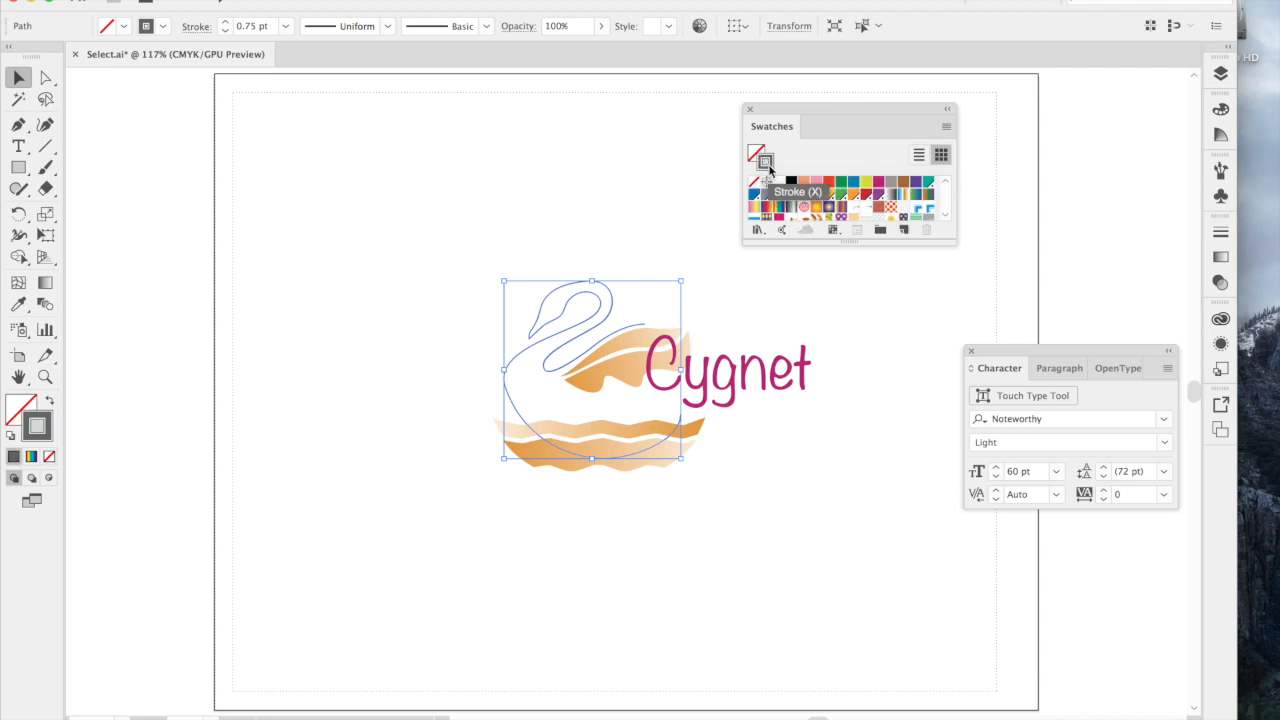
# Set the swan outline's stroke weight to 5 pt and its stroke colour to the golden yellow swatch.
pyautogui.click(1220, 232)
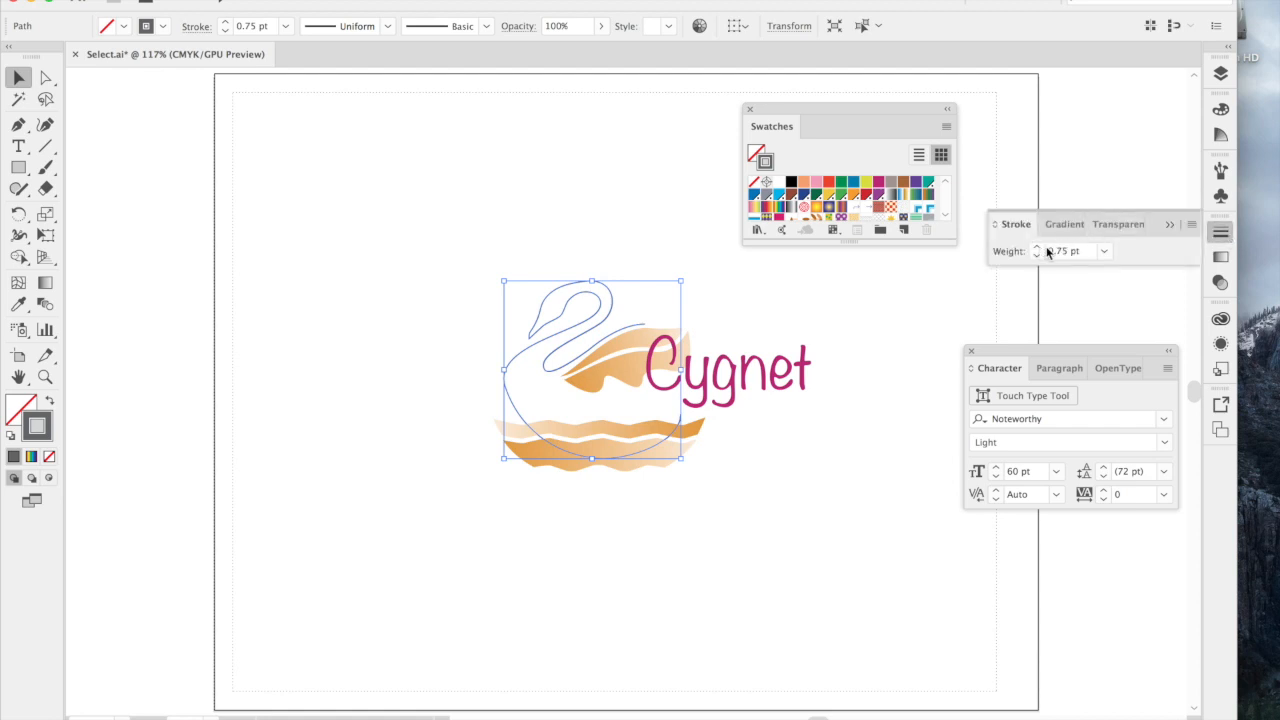
pyautogui.click(1105, 253)
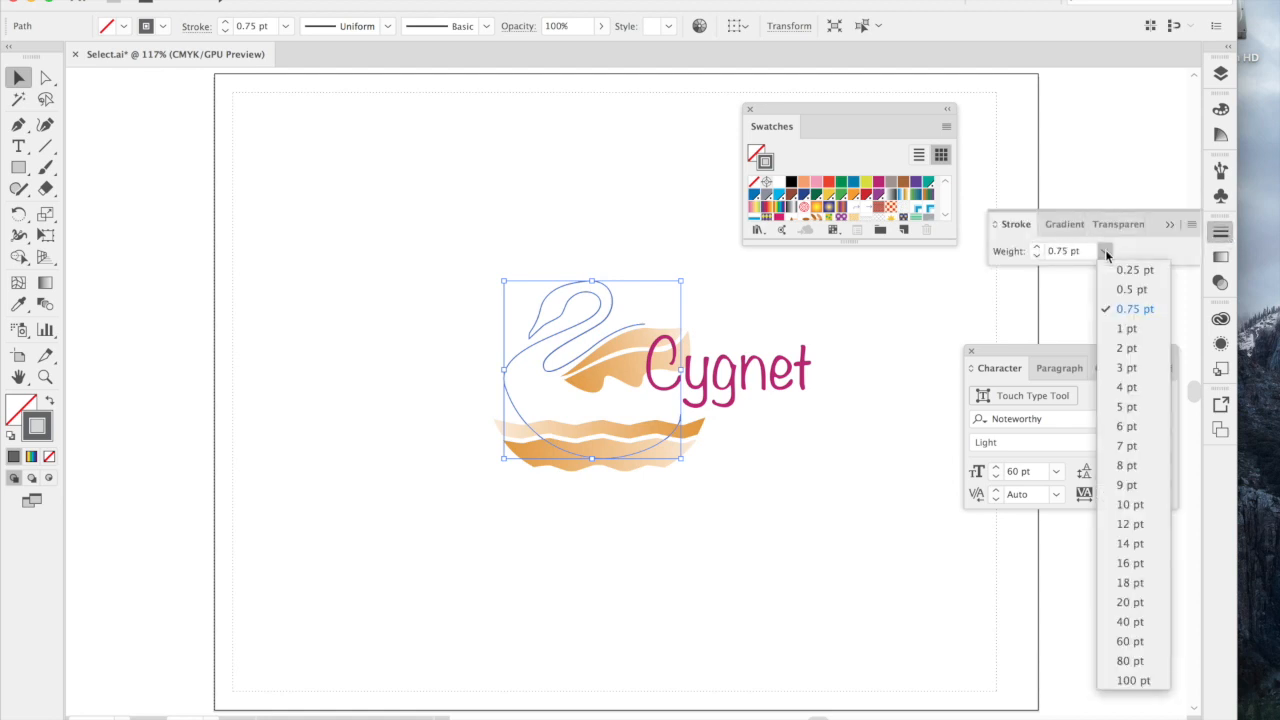
pyautogui.click(1112, 405)
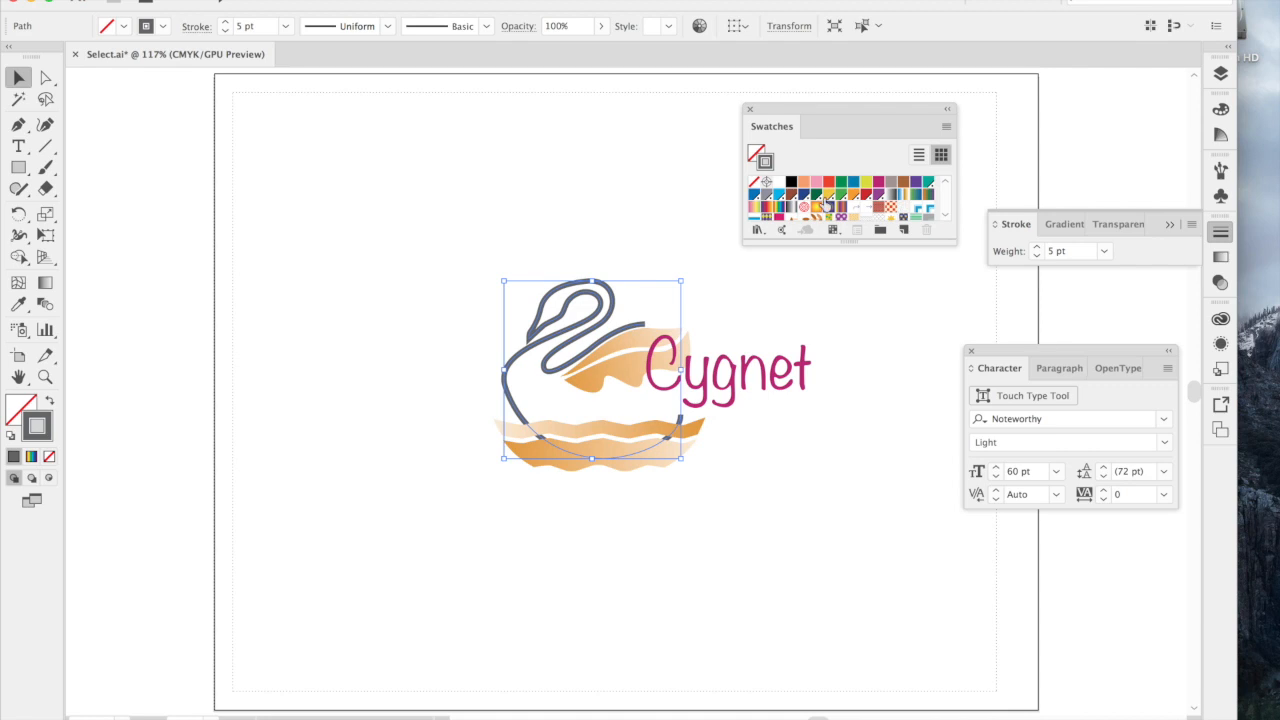
pyautogui.click(820, 196)
pyautogui.click(829, 197)
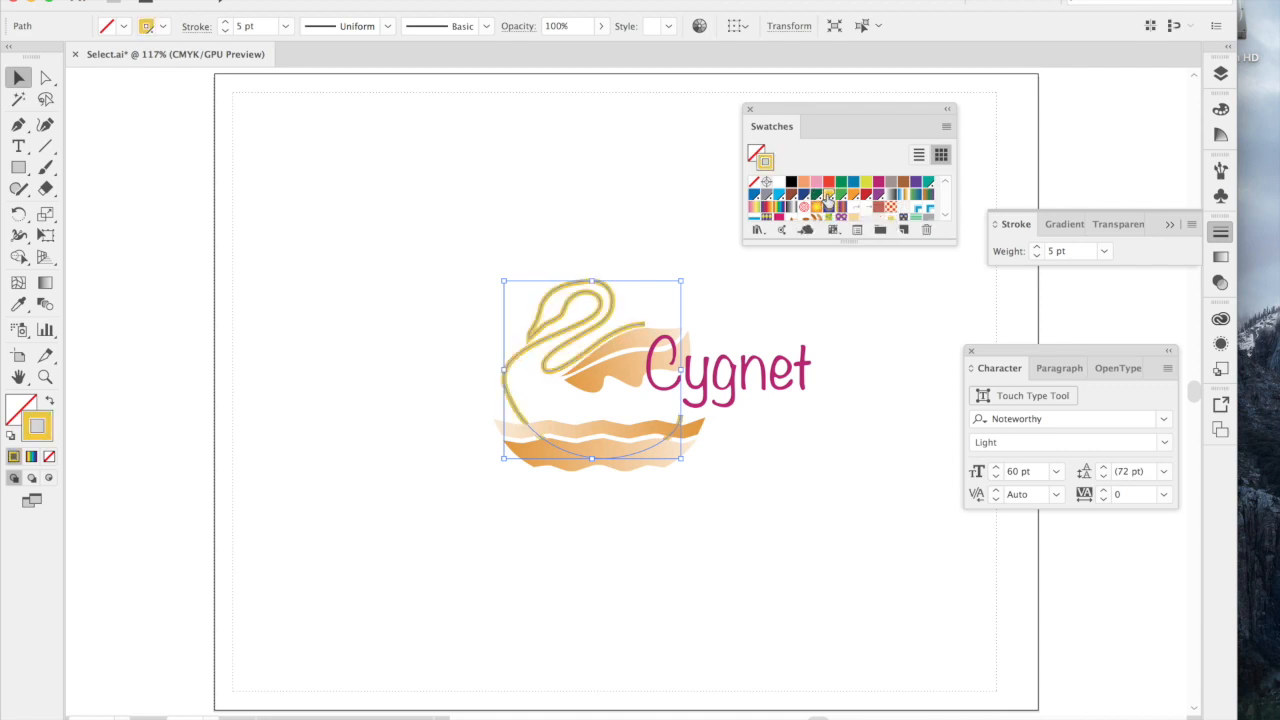
# Change the swan outline's stroke colour to the orange swatch and deselect the outline.
pyautogui.click(853, 195)
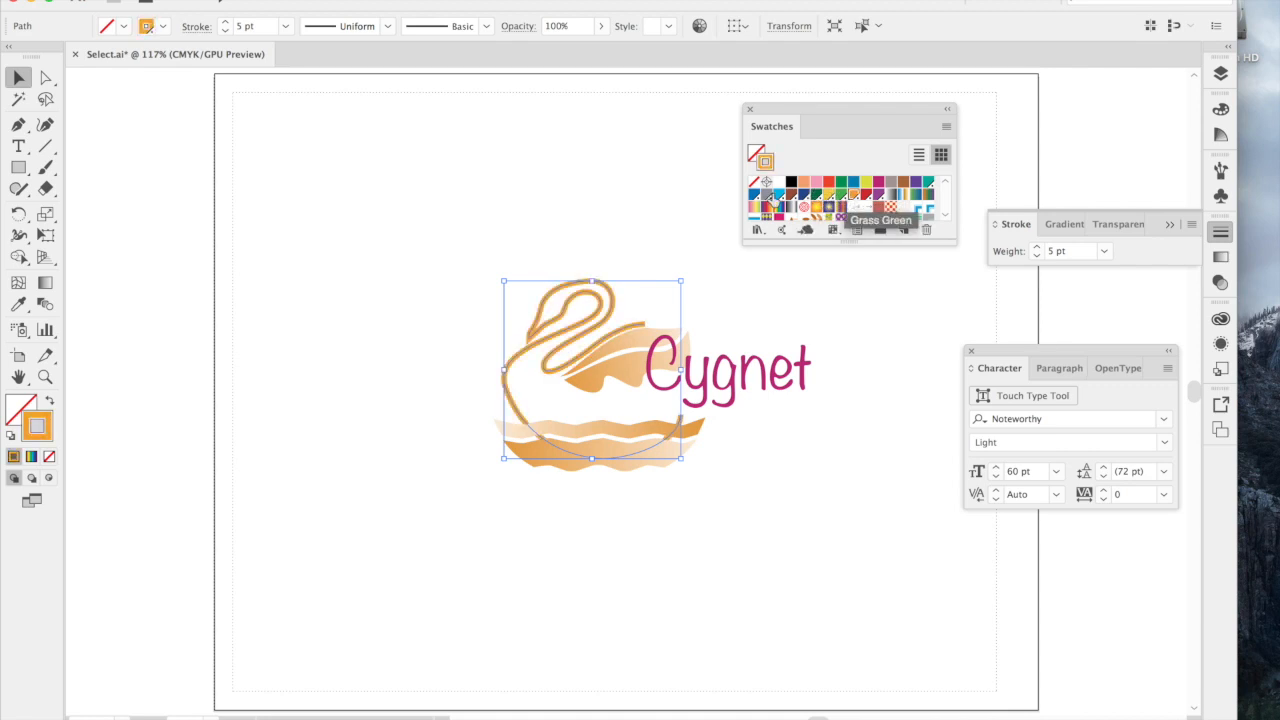
pyautogui.click(651, 201)
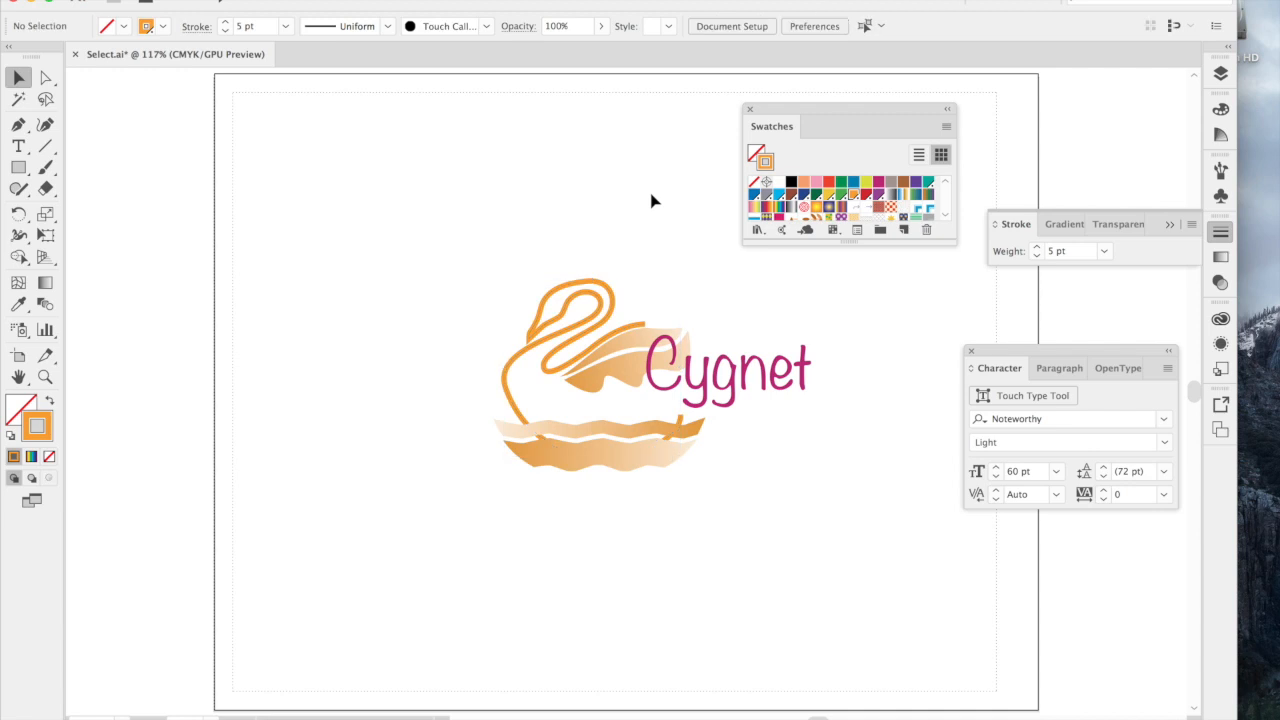
# Draw a rectangle about 375 × 241 pt over the whole logo, using the Cygnet text's magenta fill and no stroke.
pyautogui.click(737, 377)
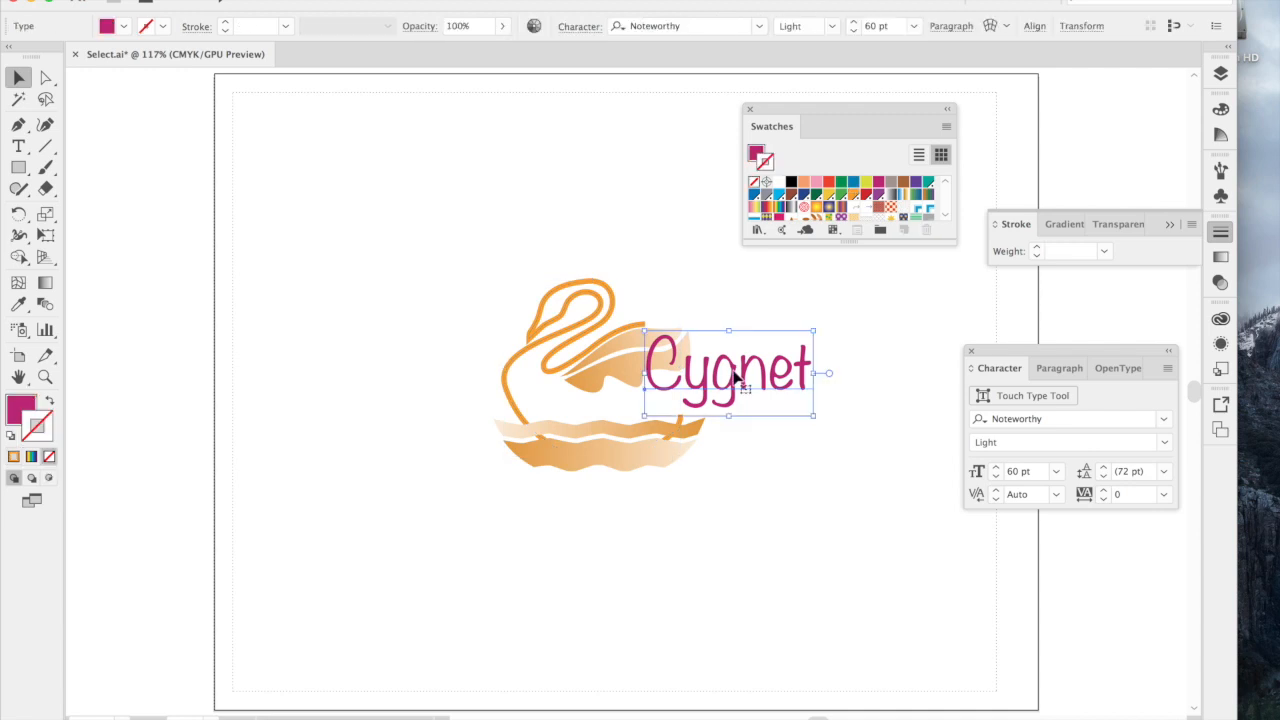
pyautogui.click(716, 280)
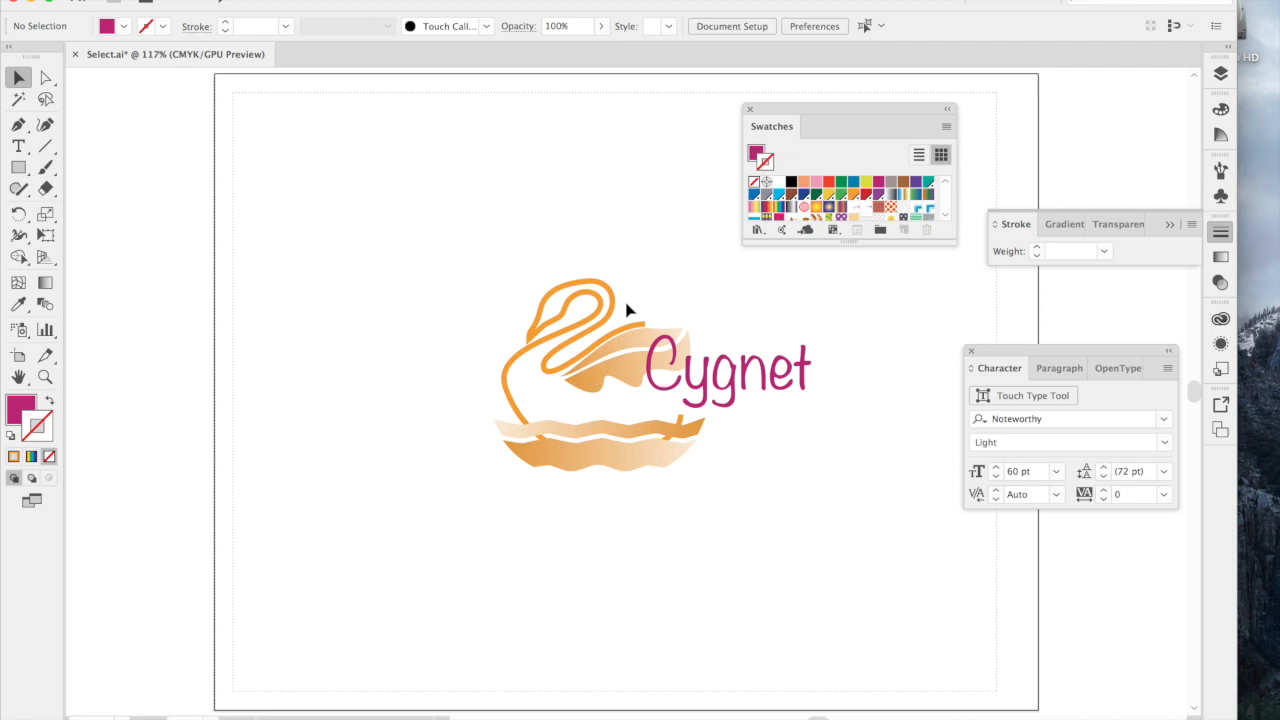
pyautogui.click(18, 168)
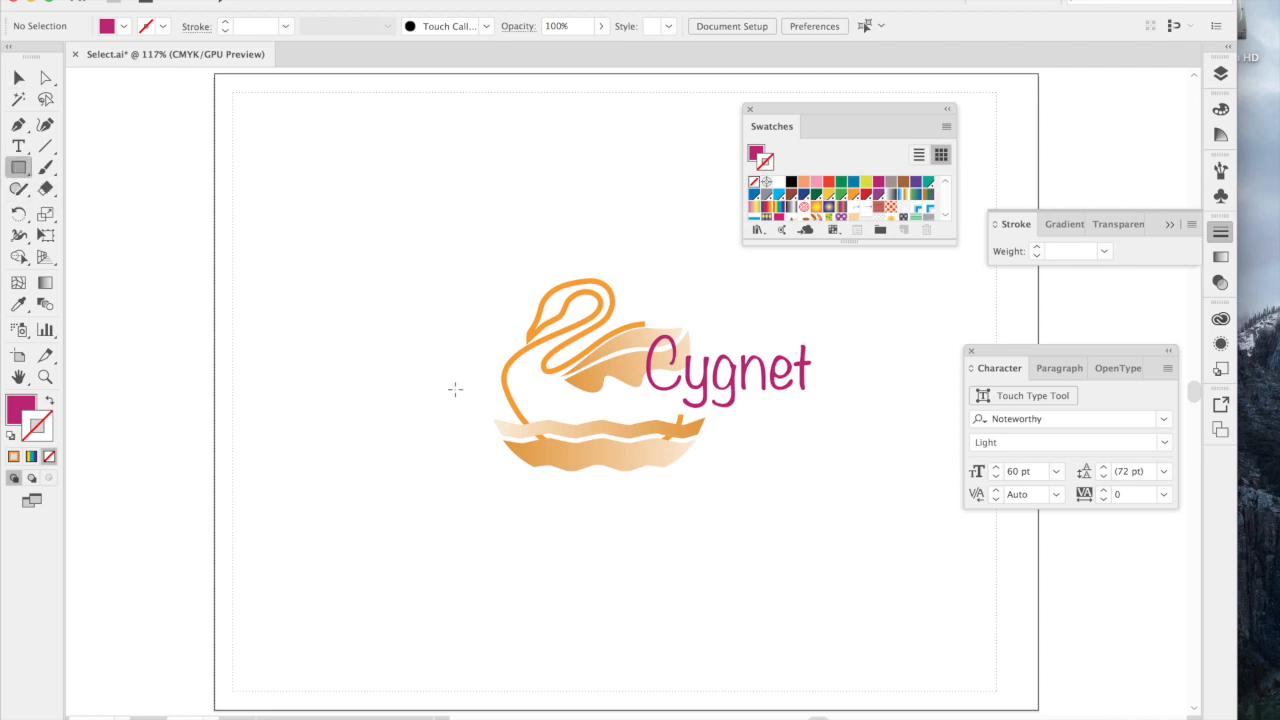
pyautogui.moveTo(455, 253); pyautogui.dragTo(846, 504)
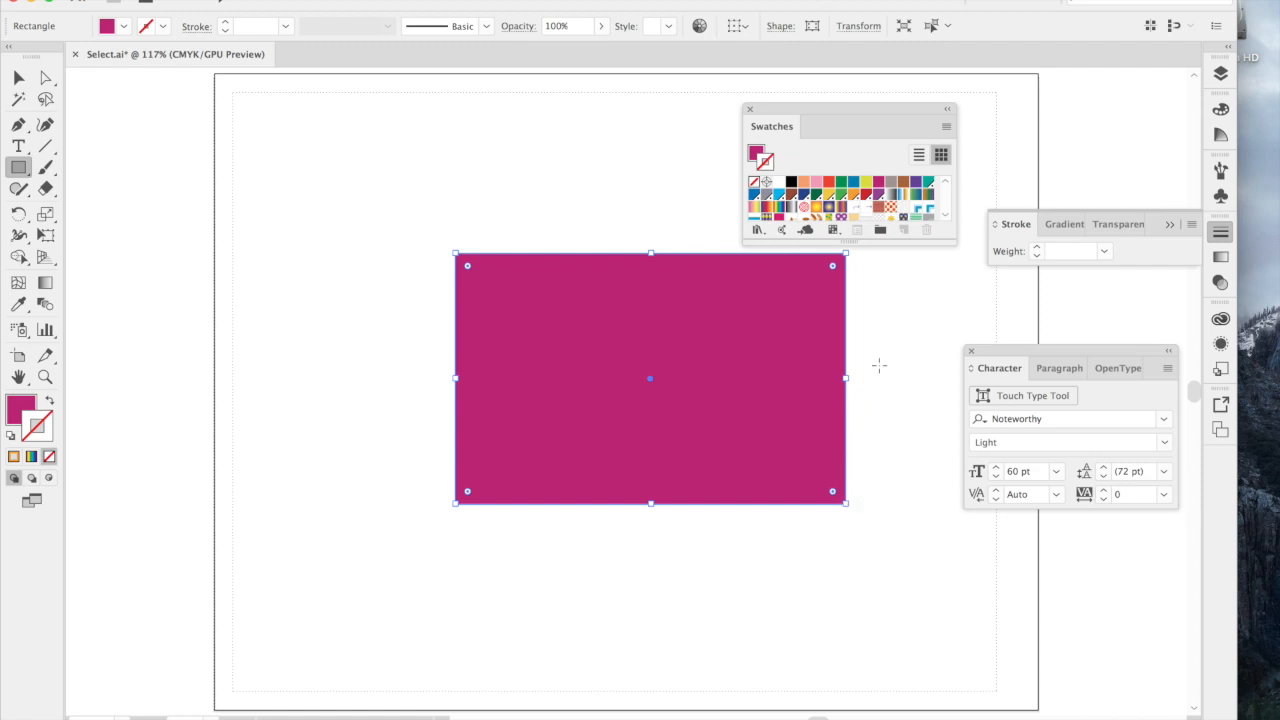
# Try several colours on the rectangle, including C=20 M=0 Y=100 K=0, golden yellow and pink, and settle on a Dark Blue fill without stroke.
pyautogui.click(866, 183)
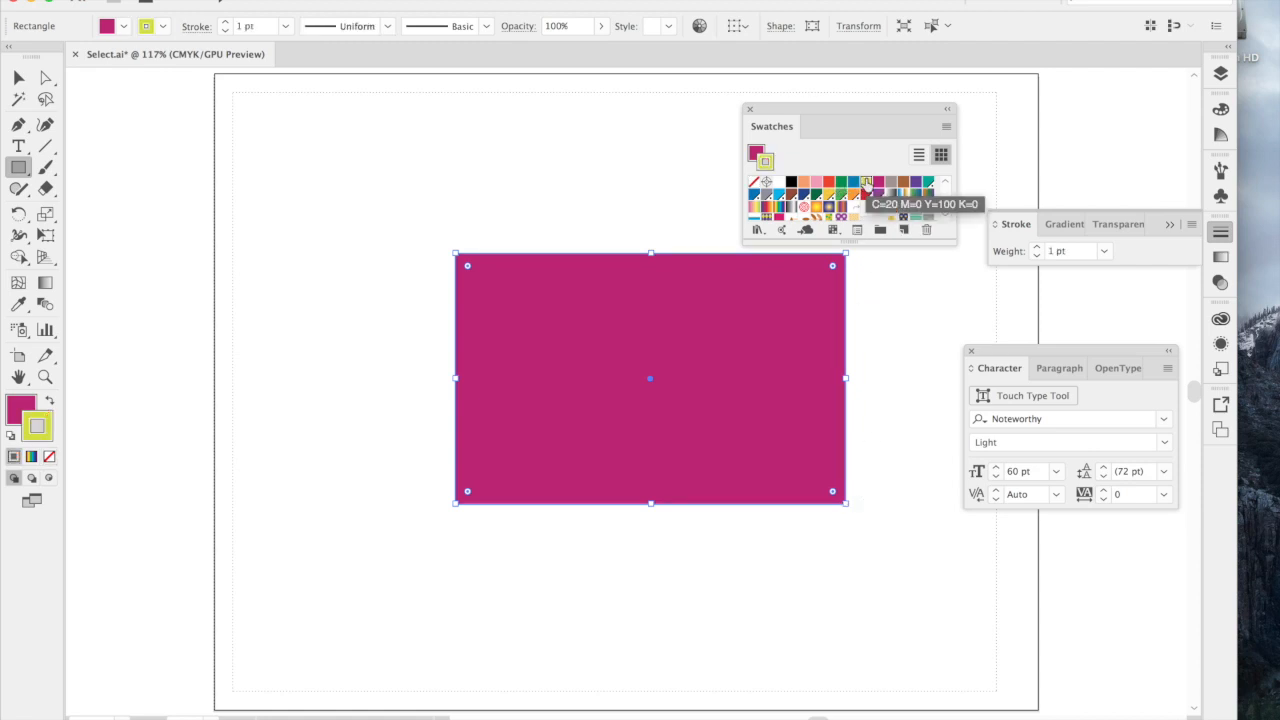
pyautogui.click(755, 182)
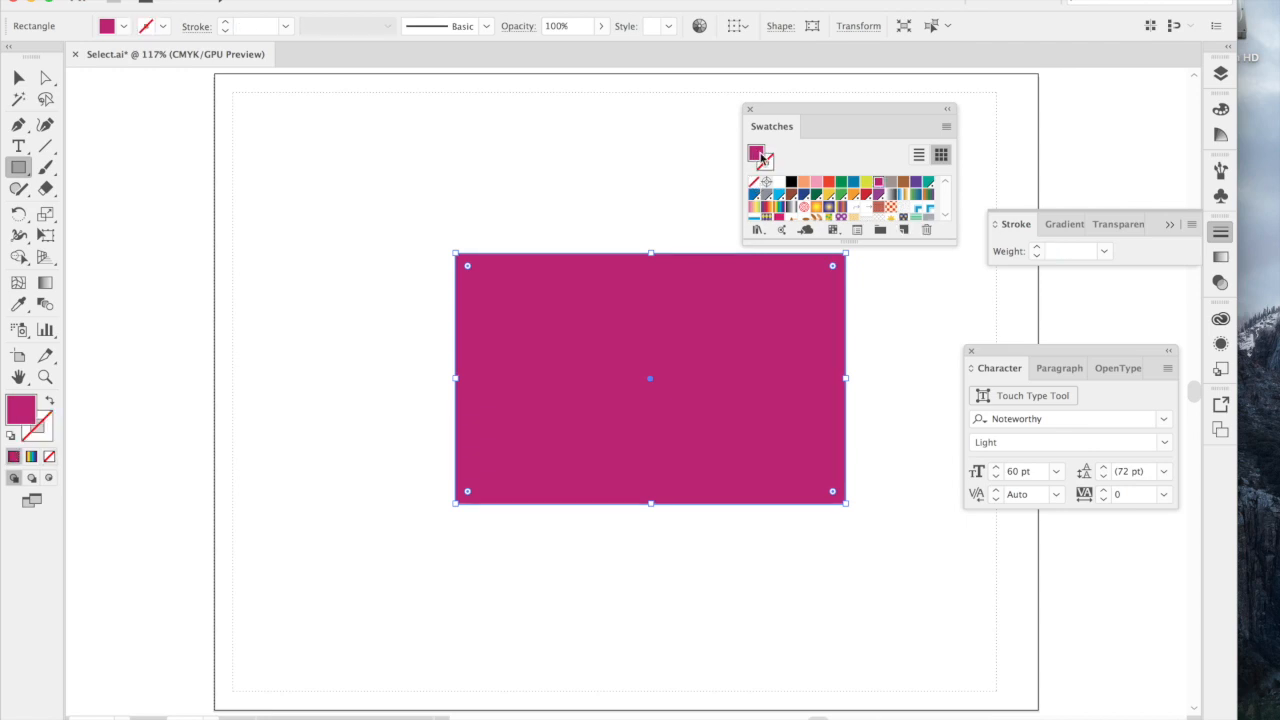
pyautogui.click(866, 183)
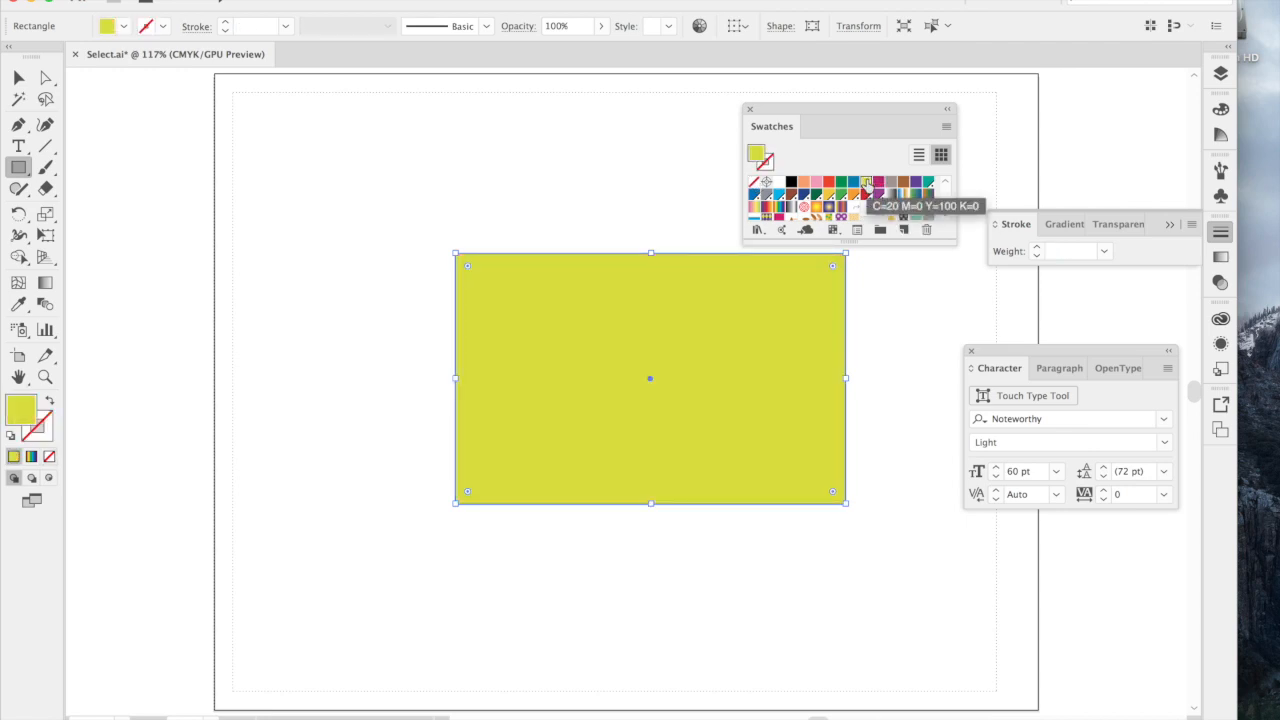
pyautogui.click(829, 194)
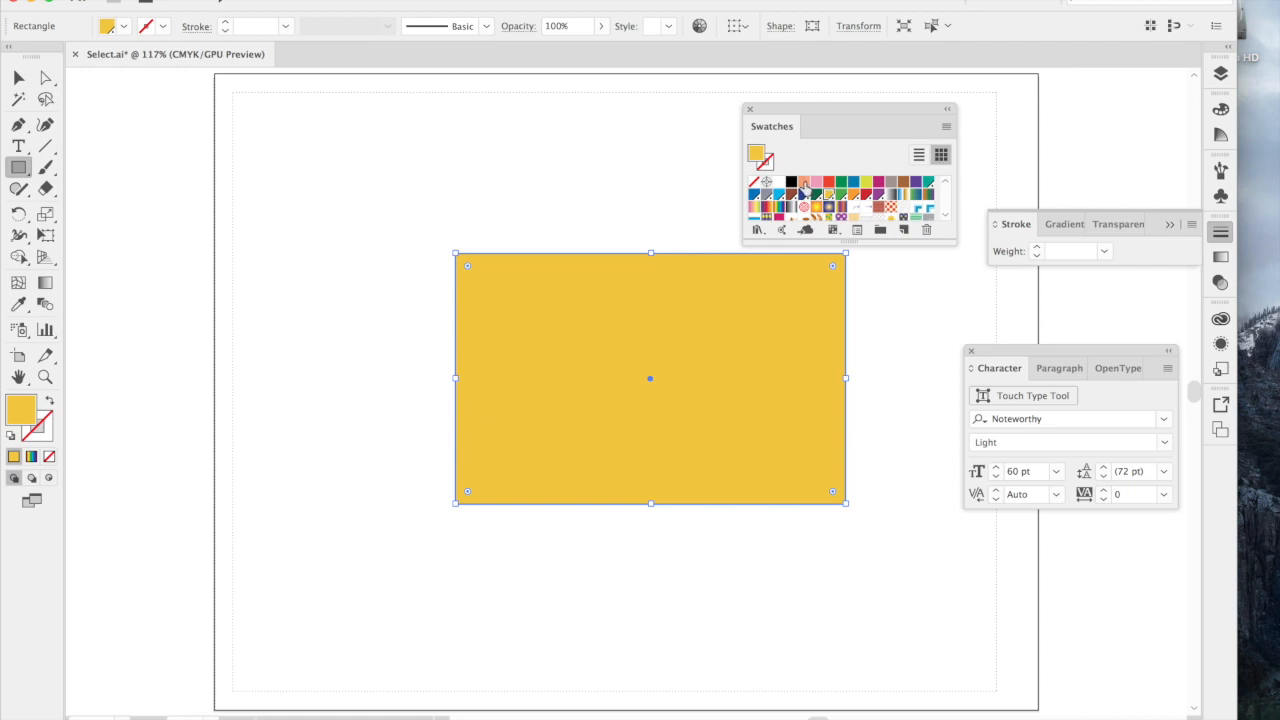
pyautogui.click(804, 183)
pyautogui.click(816, 182)
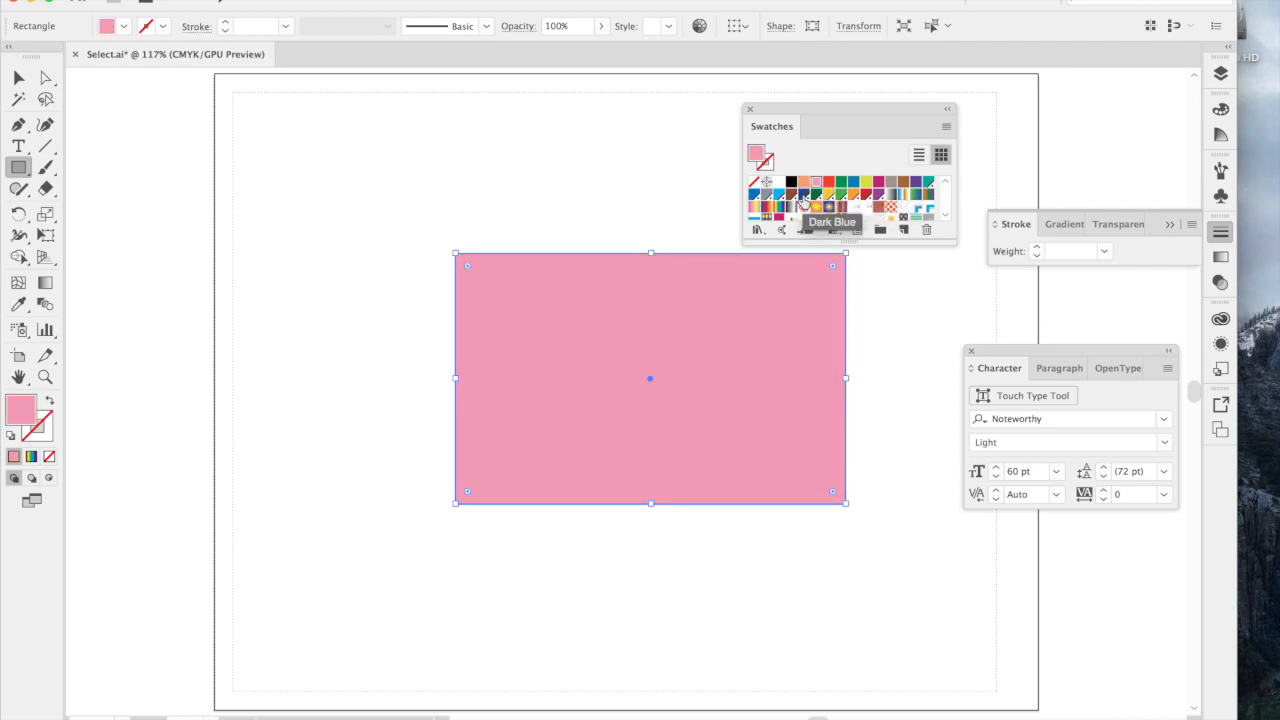
pyautogui.click(803, 195)
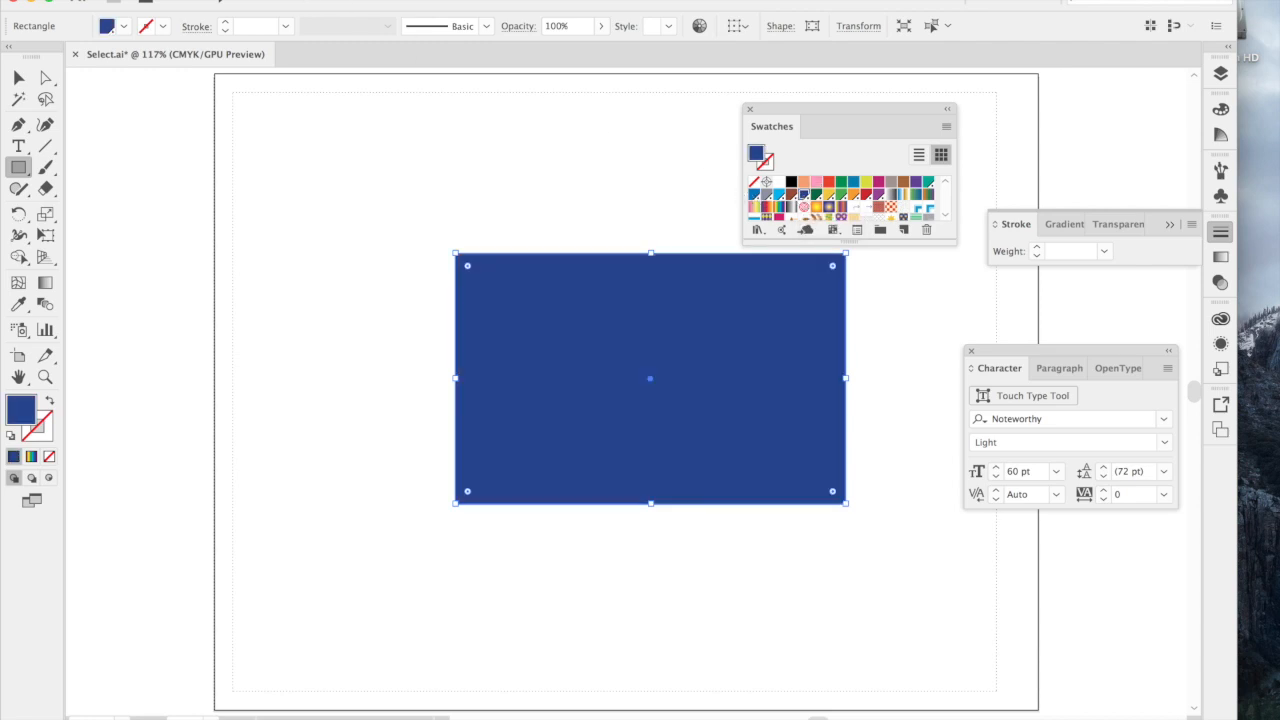
# Send the blue rectangle behind the swan and the Cygnet text, and deselect it.
pyautogui.click(238, 0)
pyautogui.moveTo(263, 9)
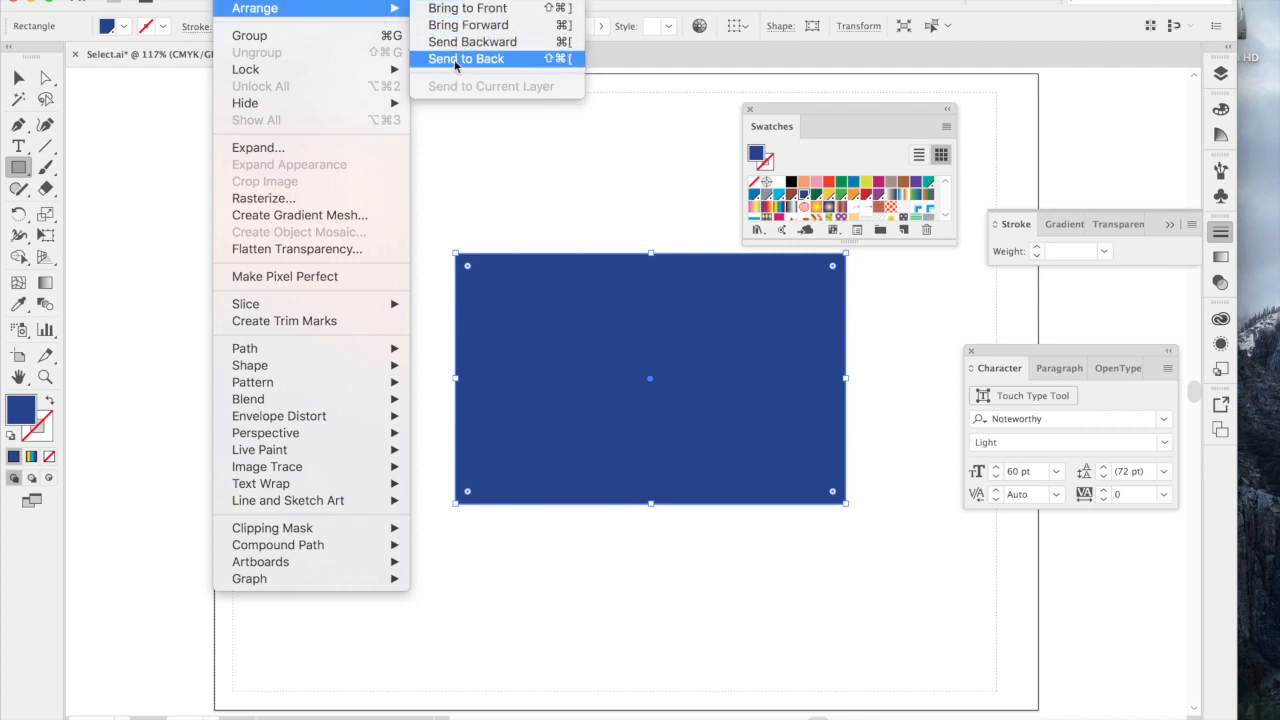
pyautogui.click(520, 60)
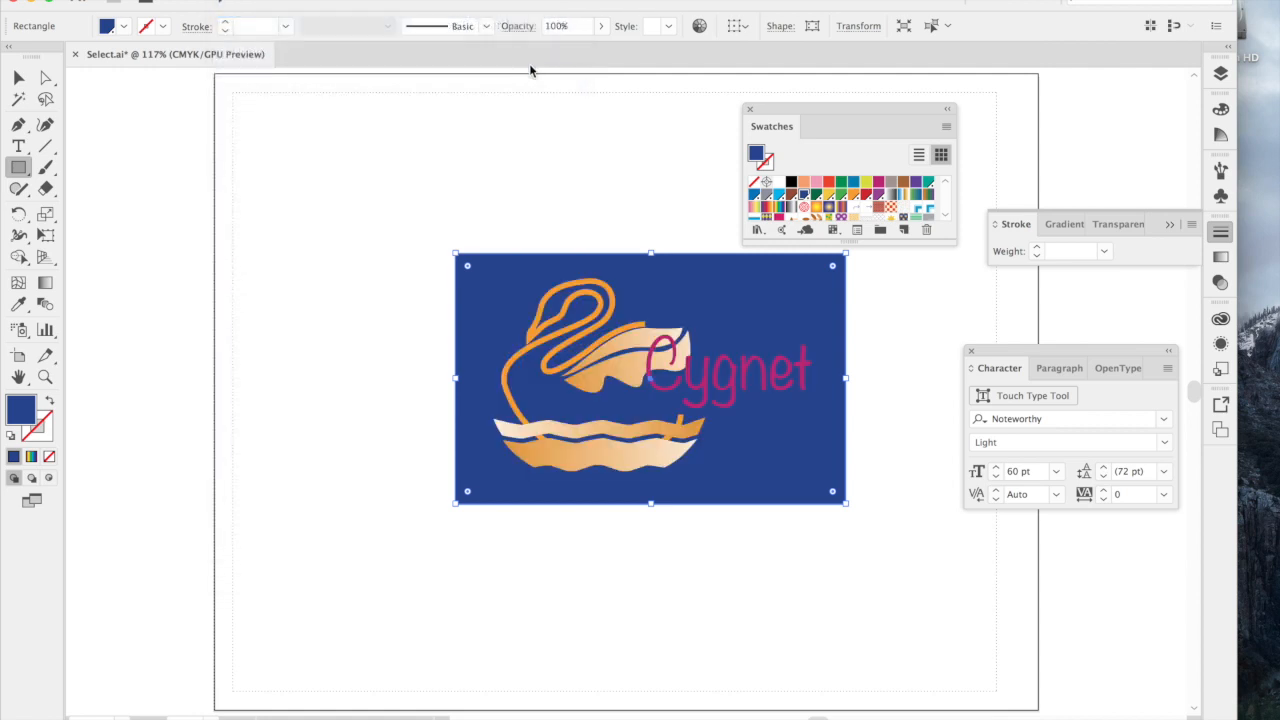
pyautogui.click(555, 131)
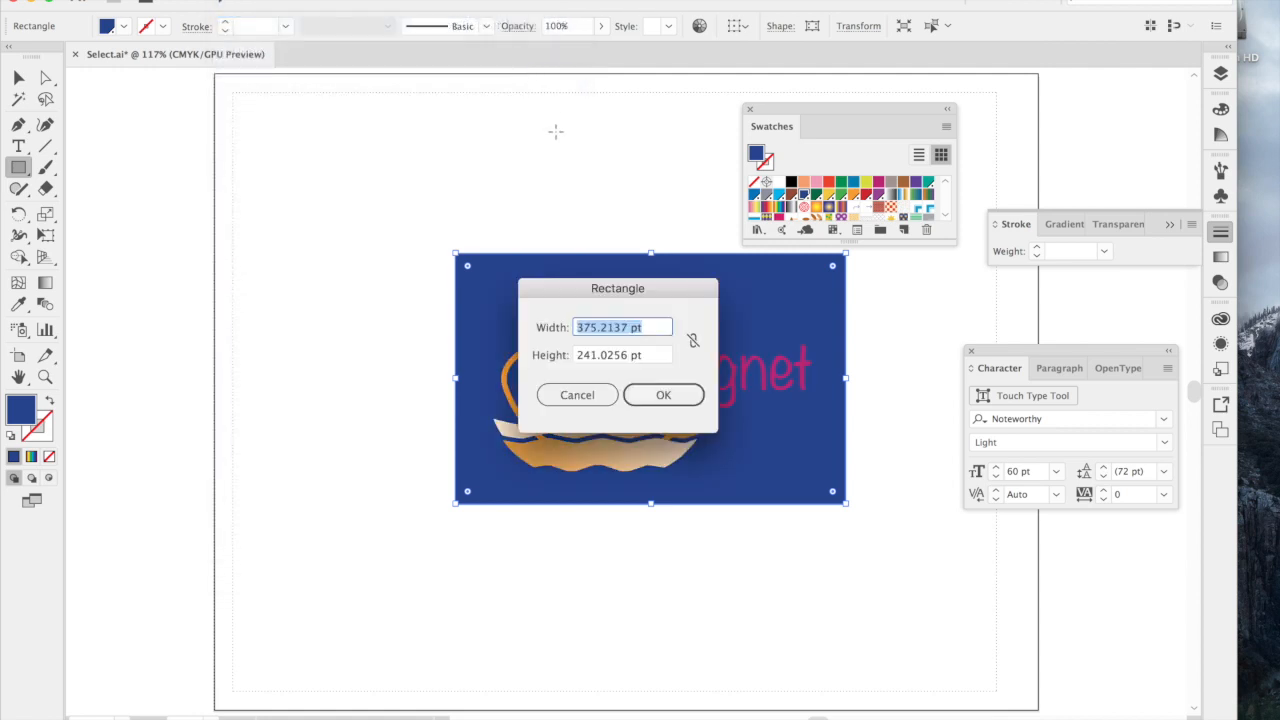
pyautogui.click(577, 394)
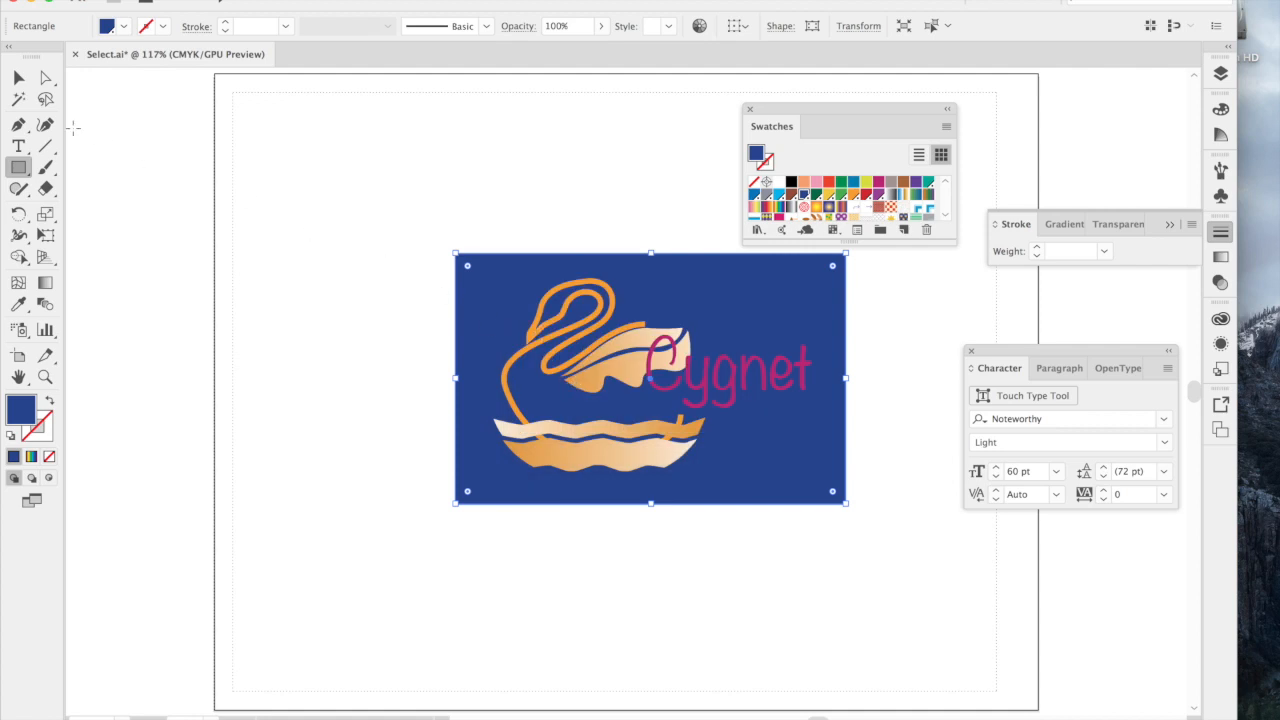
pyautogui.click(19, 78)
pyautogui.click(312, 173)
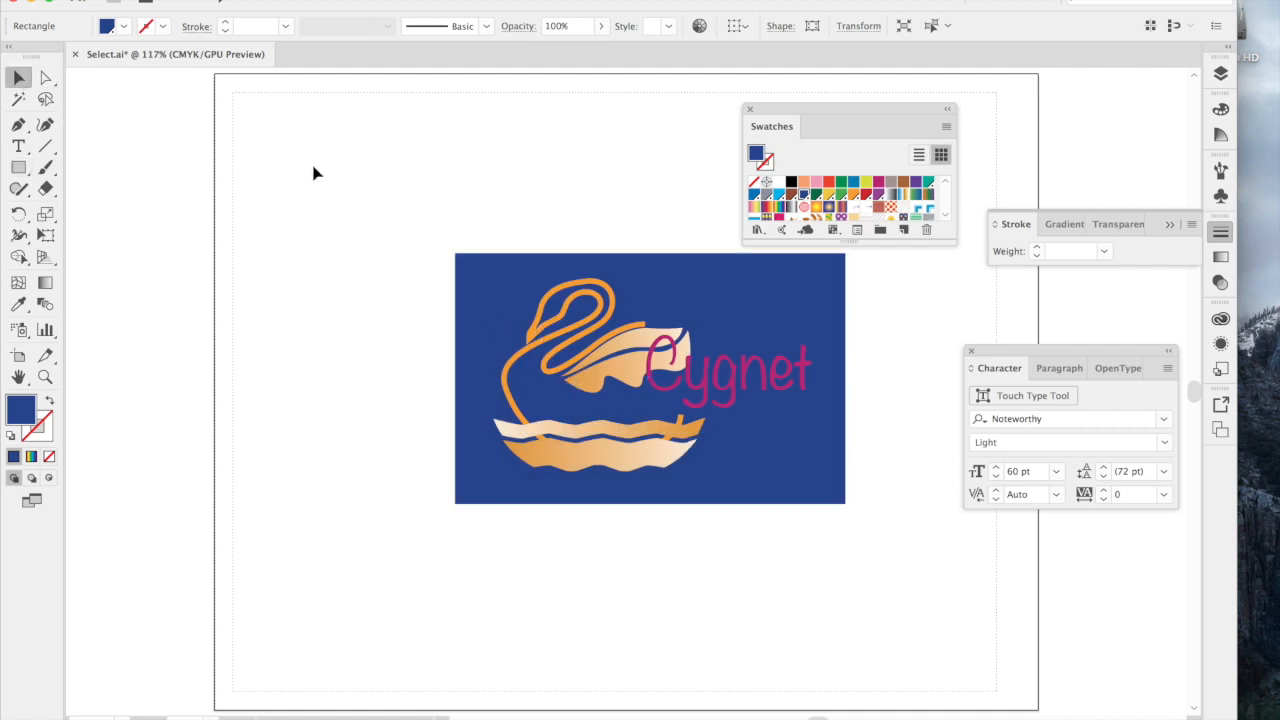
# Reselect the blue rectangle and adjust its size slightly from its upper-left and lower-right corners.
pyautogui.click(490, 295)
pyautogui.click(491, 229)
pyautogui.moveTo(486, 278); pyautogui.dragTo(455, 257)
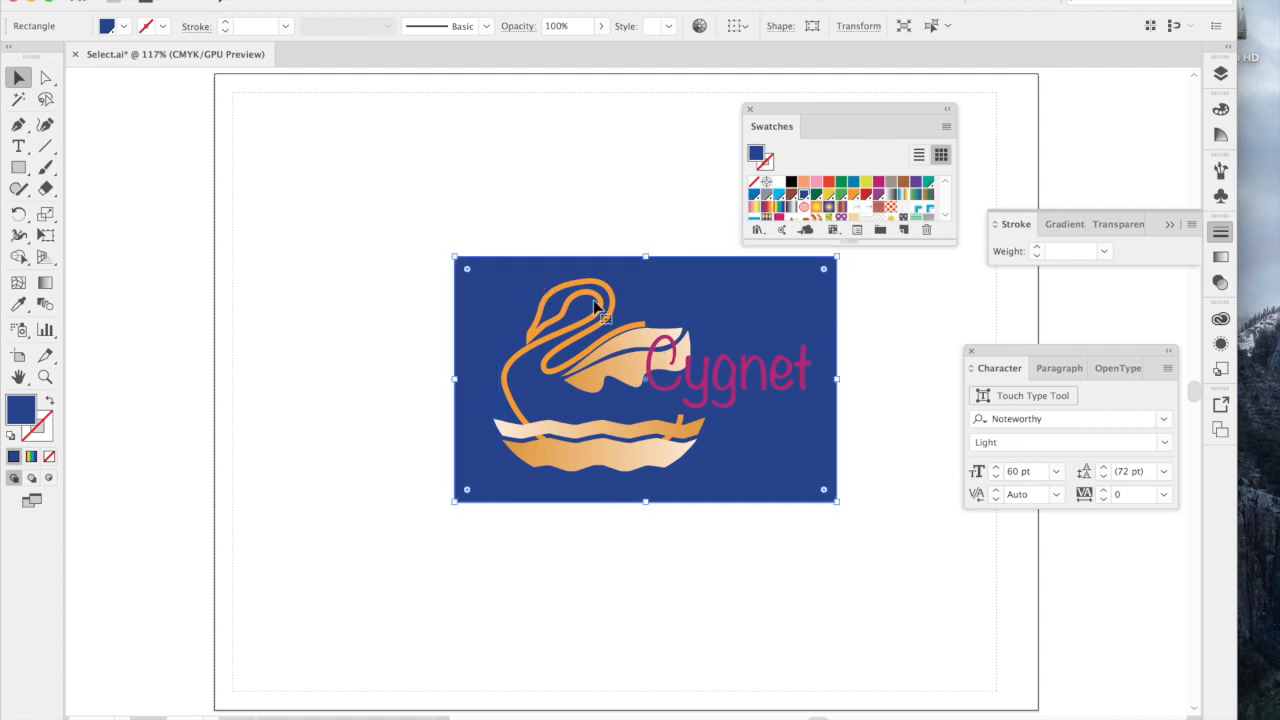
pyautogui.moveTo(837, 503)
pyautogui.mouseDown()
pyautogui.moveTo(858, 525)
pyautogui.moveTo(839, 508)
pyautogui.mouseUp()
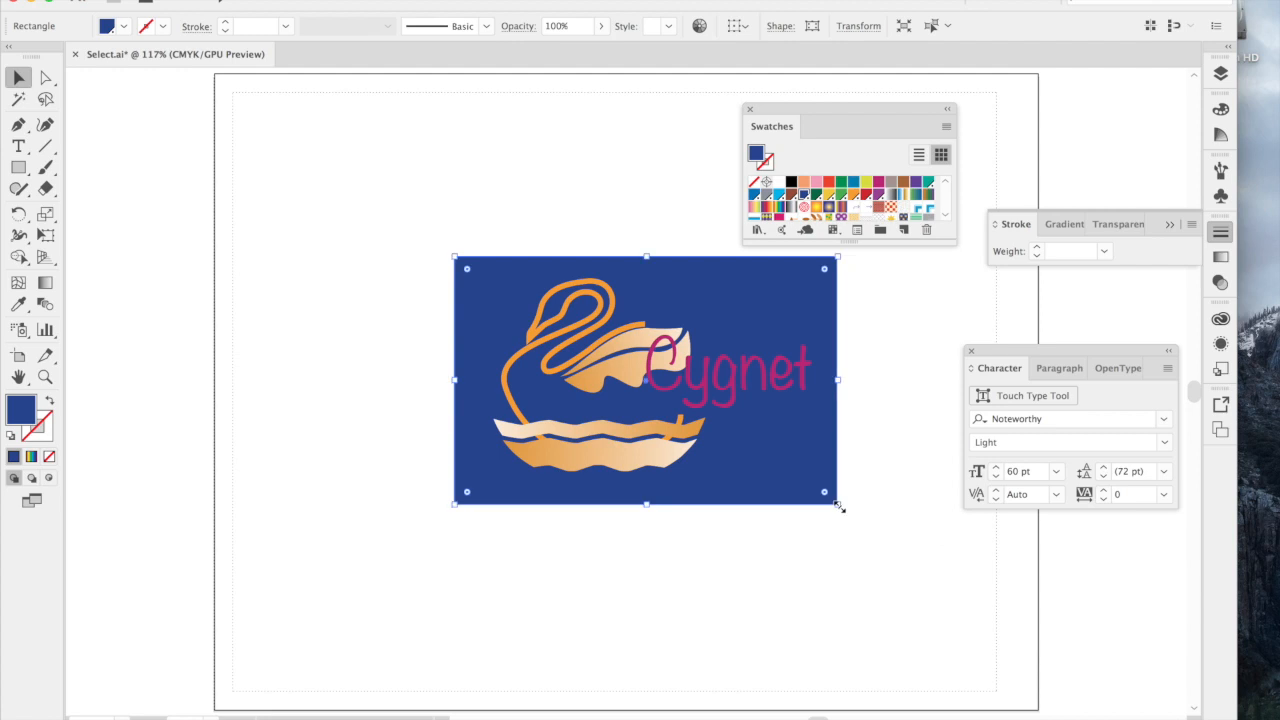
# Enlarge the blue rectangle from two opposite corners until it covers the whole artboard.
pyautogui.click(815, 547)
pyautogui.click(806, 504)
pyautogui.moveTo(837, 505); pyautogui.dragTo(1037, 710)
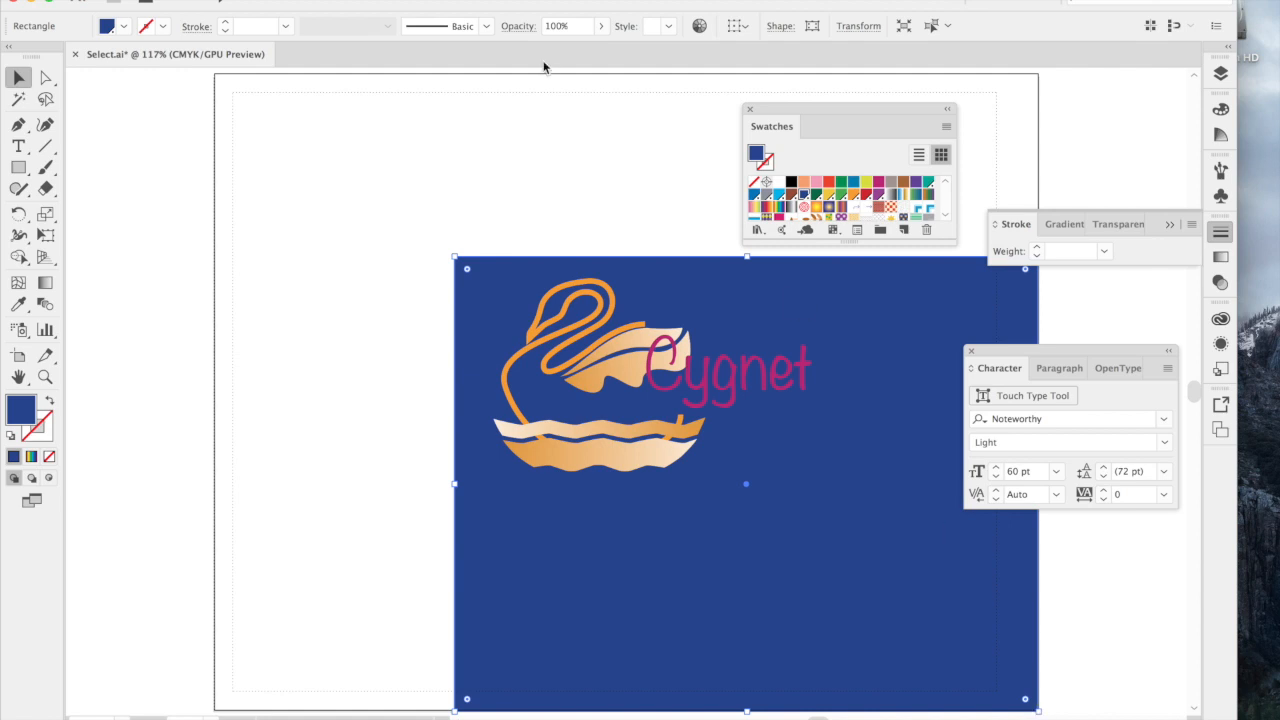
pyautogui.moveTo(456, 258); pyautogui.dragTo(218, 95)
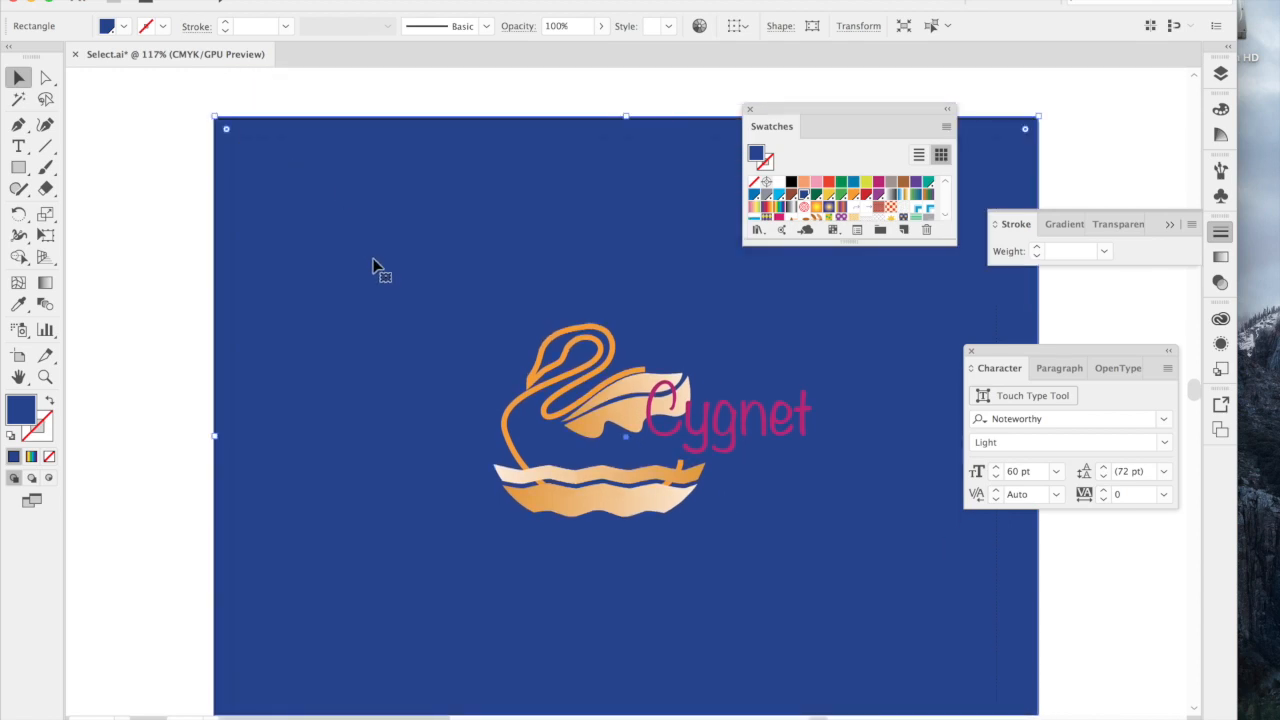
pyautogui.scroll(-2, 374, 268)
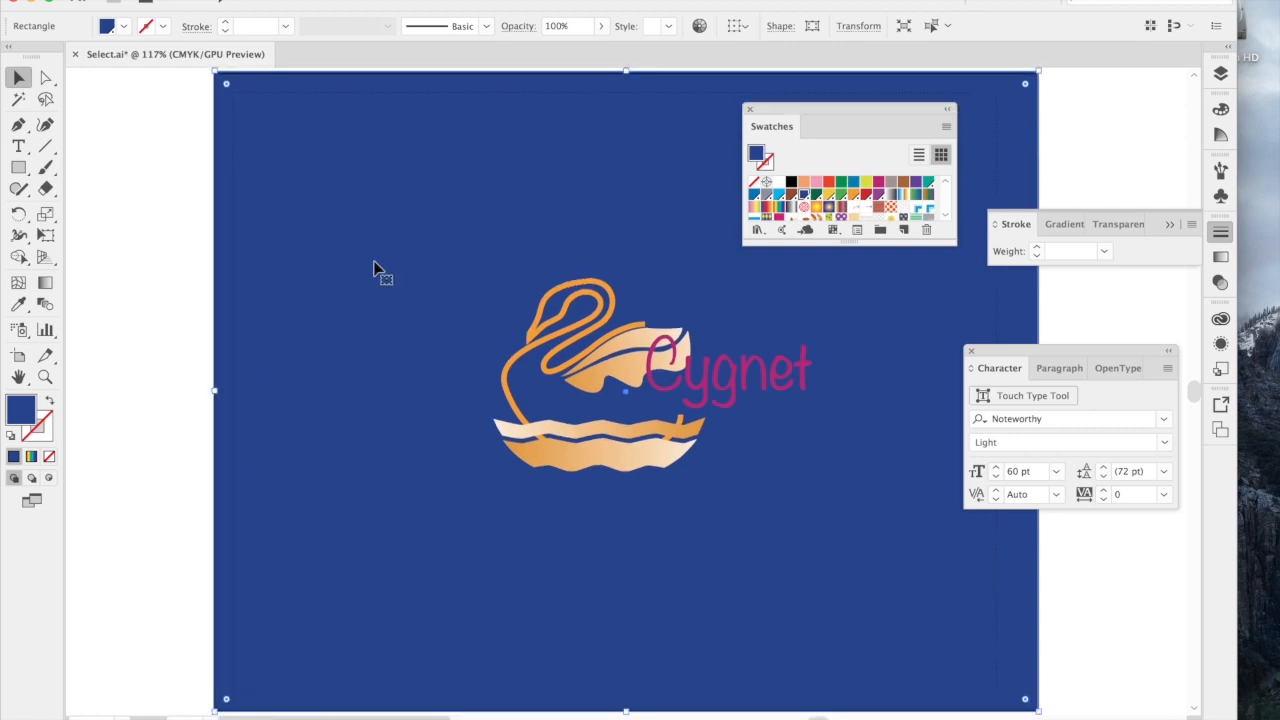
# Shrink the blue rectangle from two opposite corners so it only frames the swan and the Cygnet text.
pyautogui.click(180, 240)
pyautogui.click(311, 230)
pyautogui.moveTo(215, 73); pyautogui.dragTo(411, 226)
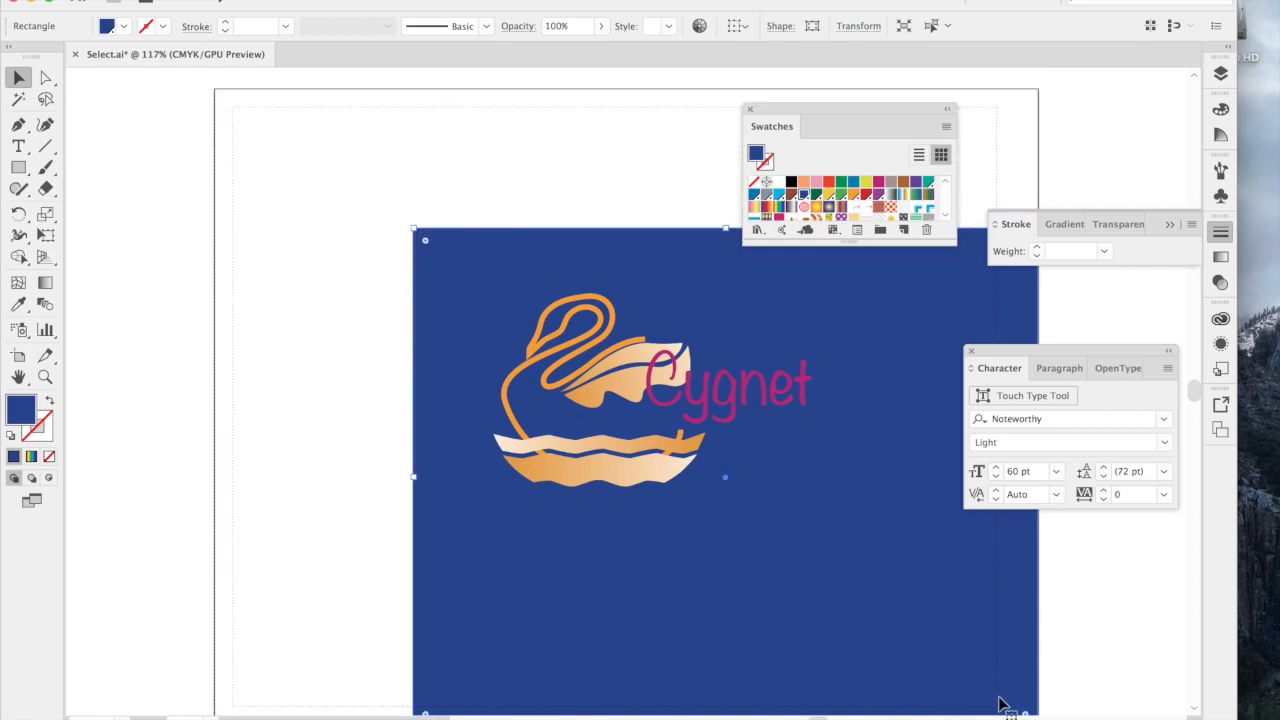
pyautogui.scroll(-2, 1044, 714)
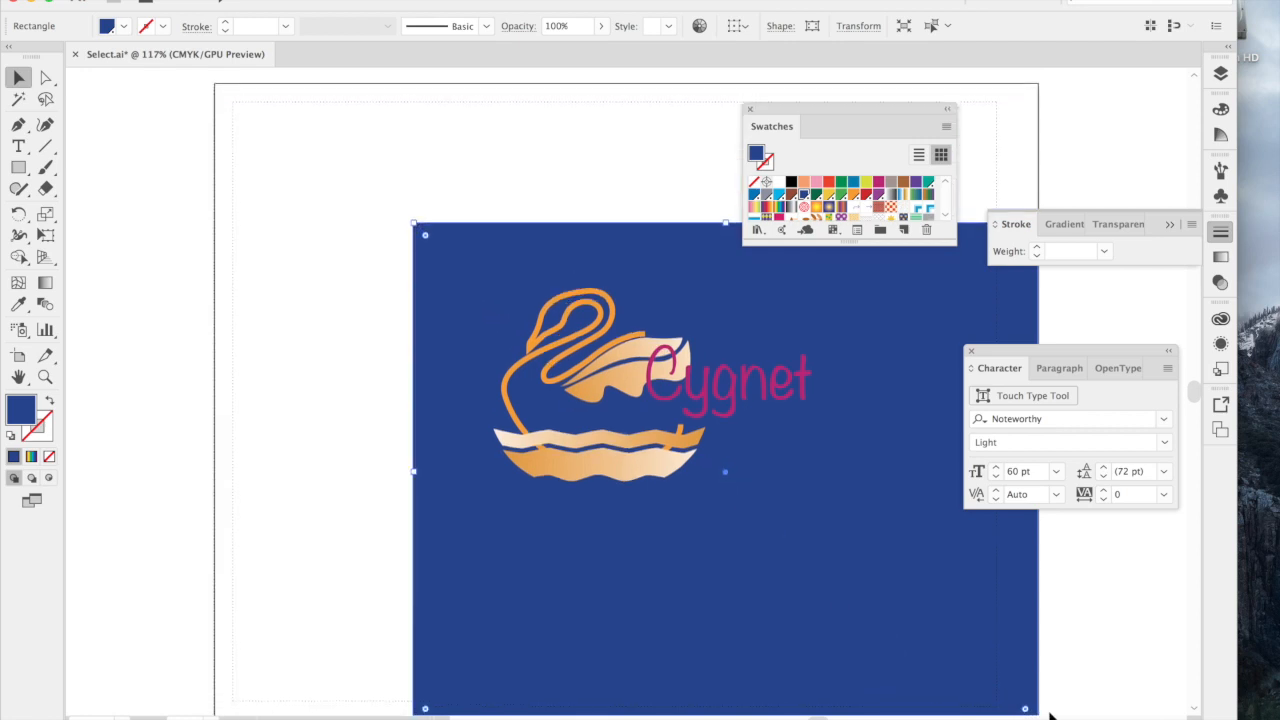
pyautogui.moveTo(1043, 703); pyautogui.dragTo(849, 521)
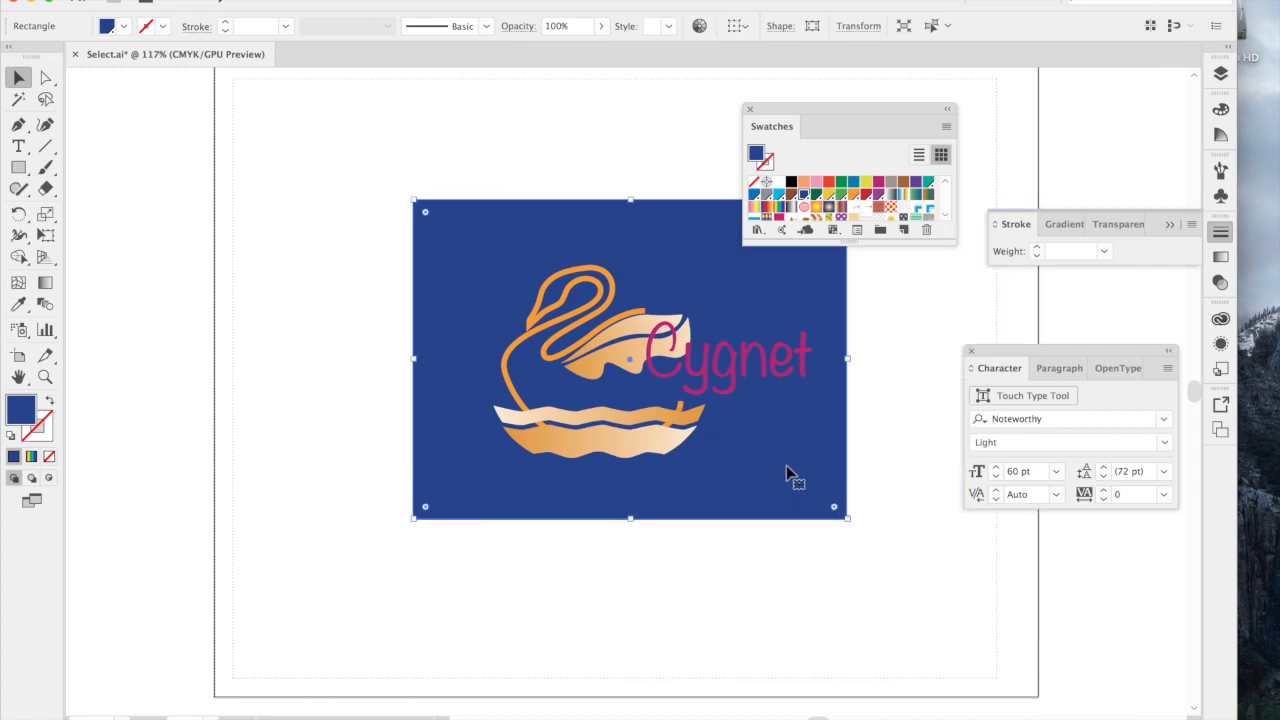
# Delete the blue background rectangle from behind the logo.
pyautogui.click(893, 500)
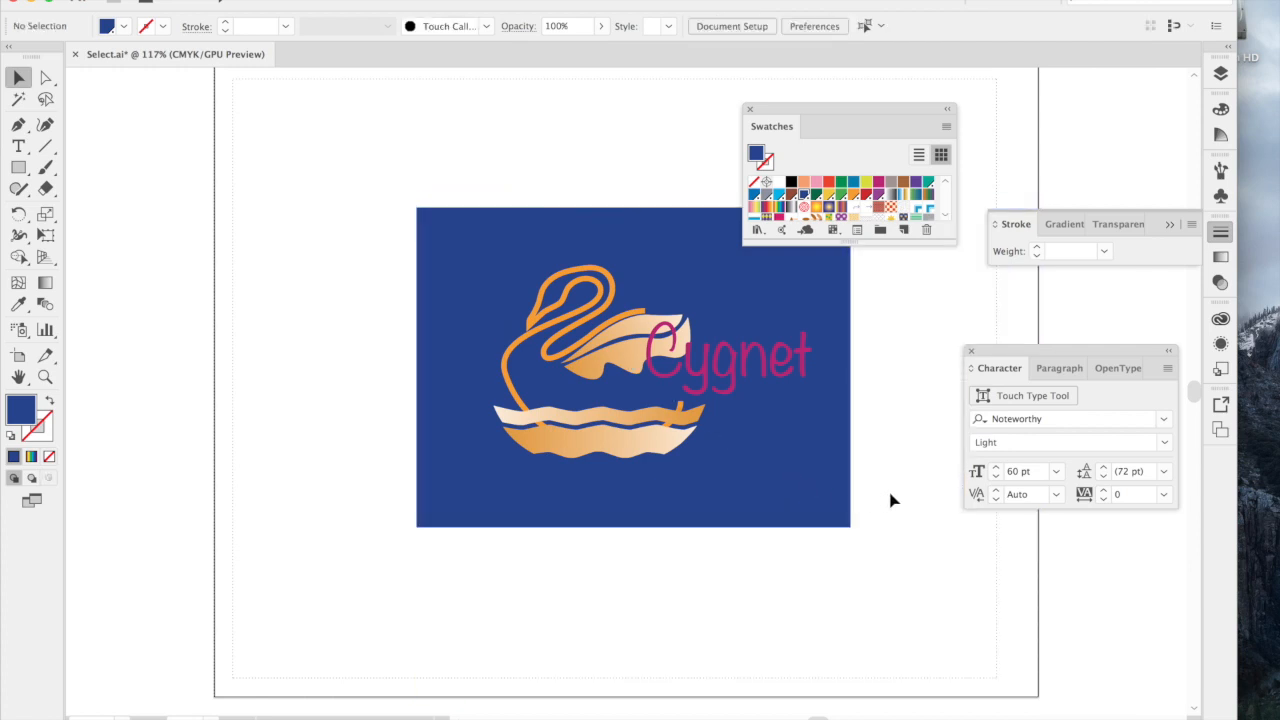
pyautogui.click(808, 455)
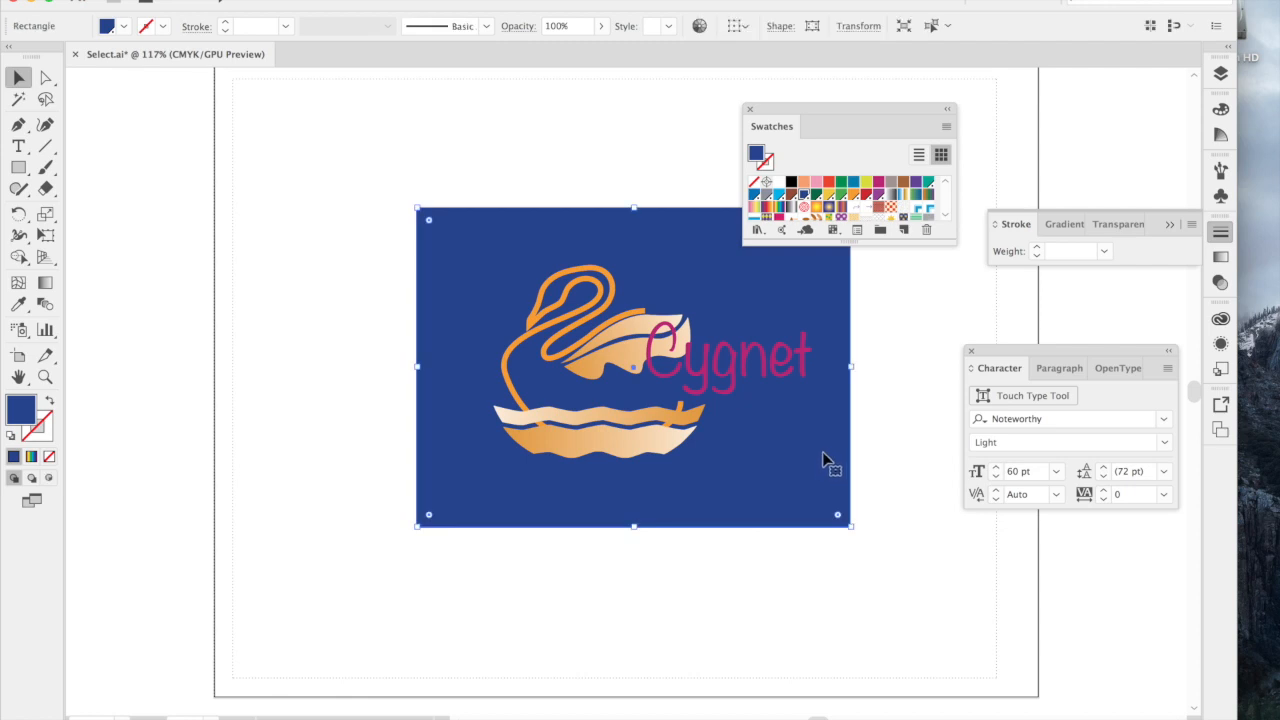
pyautogui.press('Delete')
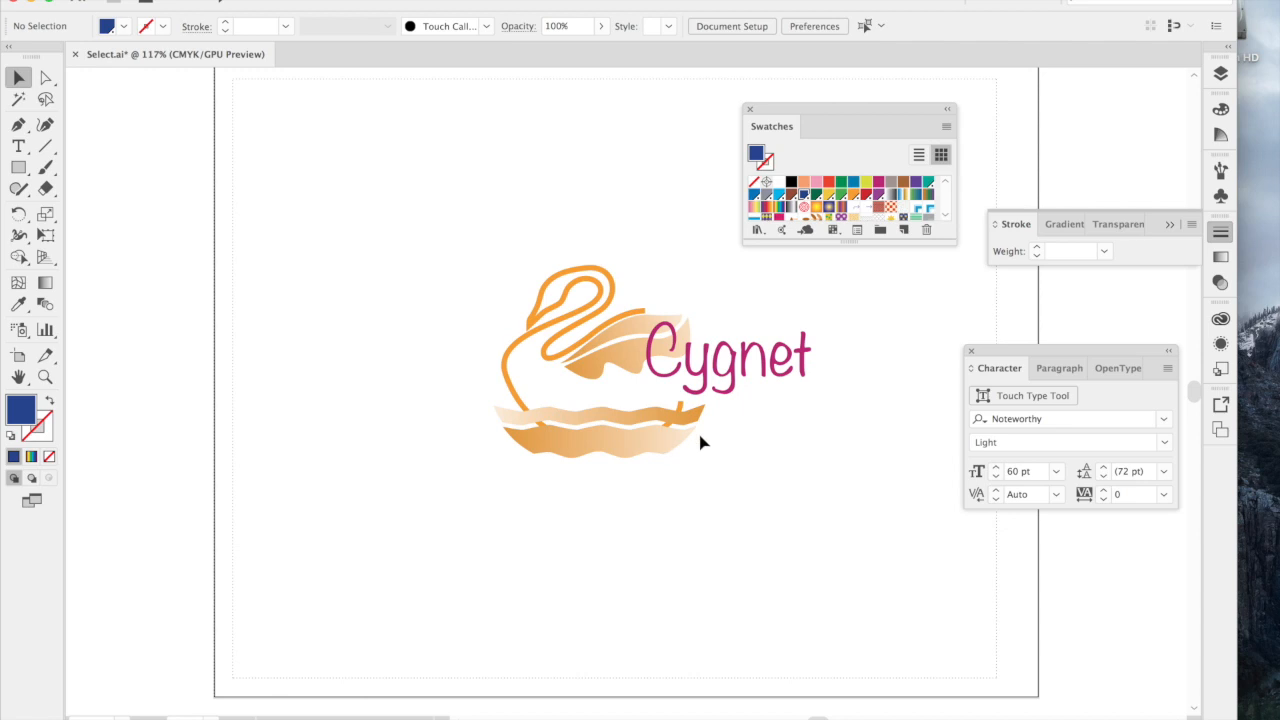
# Set the Cygnet text's fill to Dark Blue and deselect the text.
pyautogui.click(733, 389)
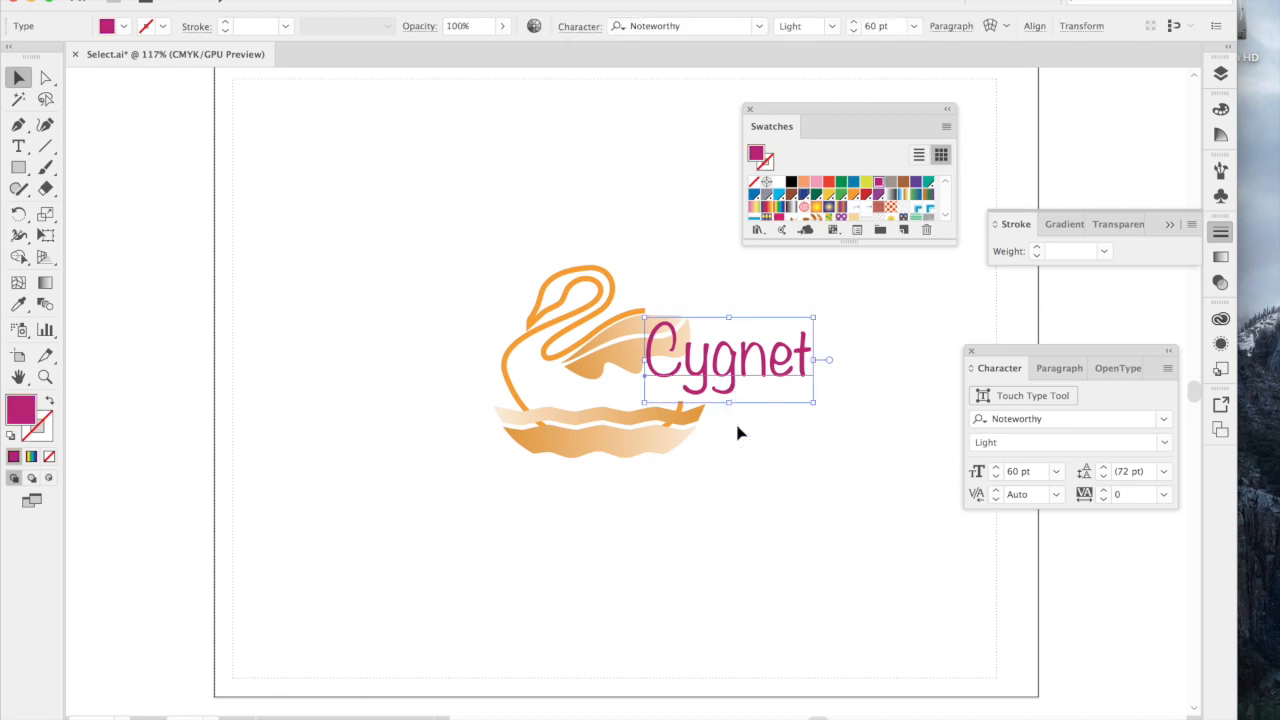
pyautogui.click(737, 432)
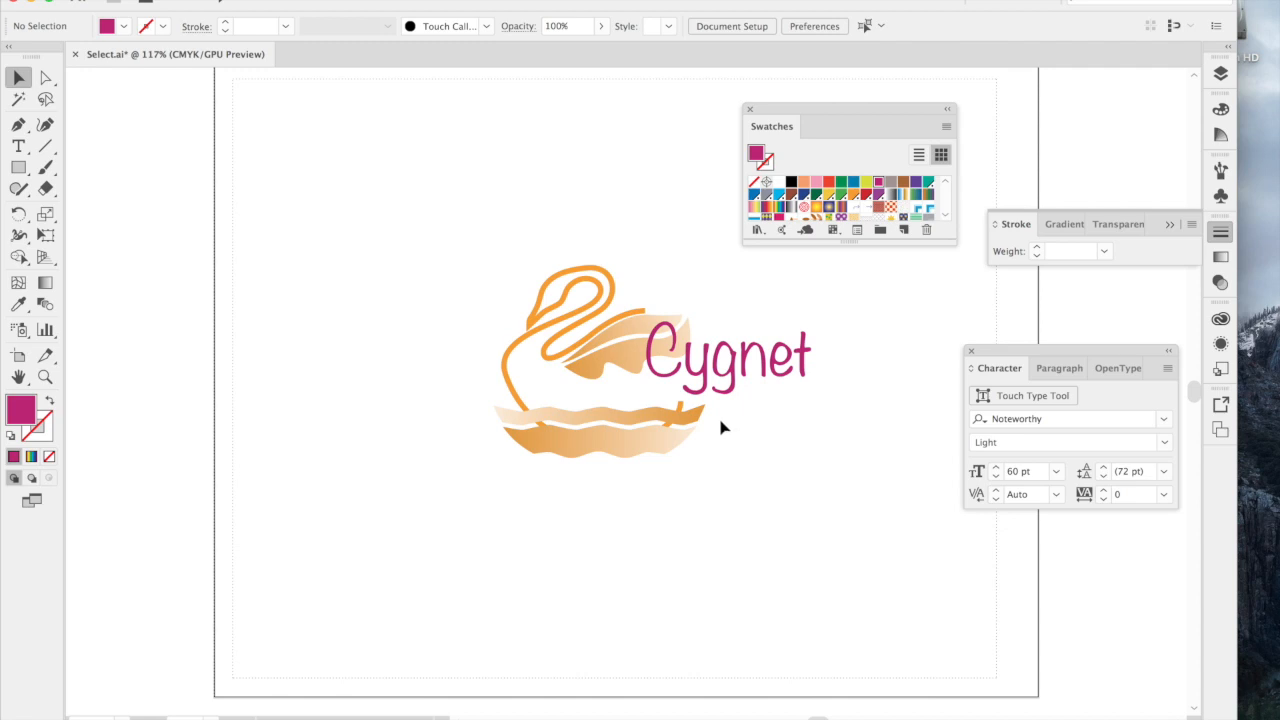
pyautogui.click(733, 390)
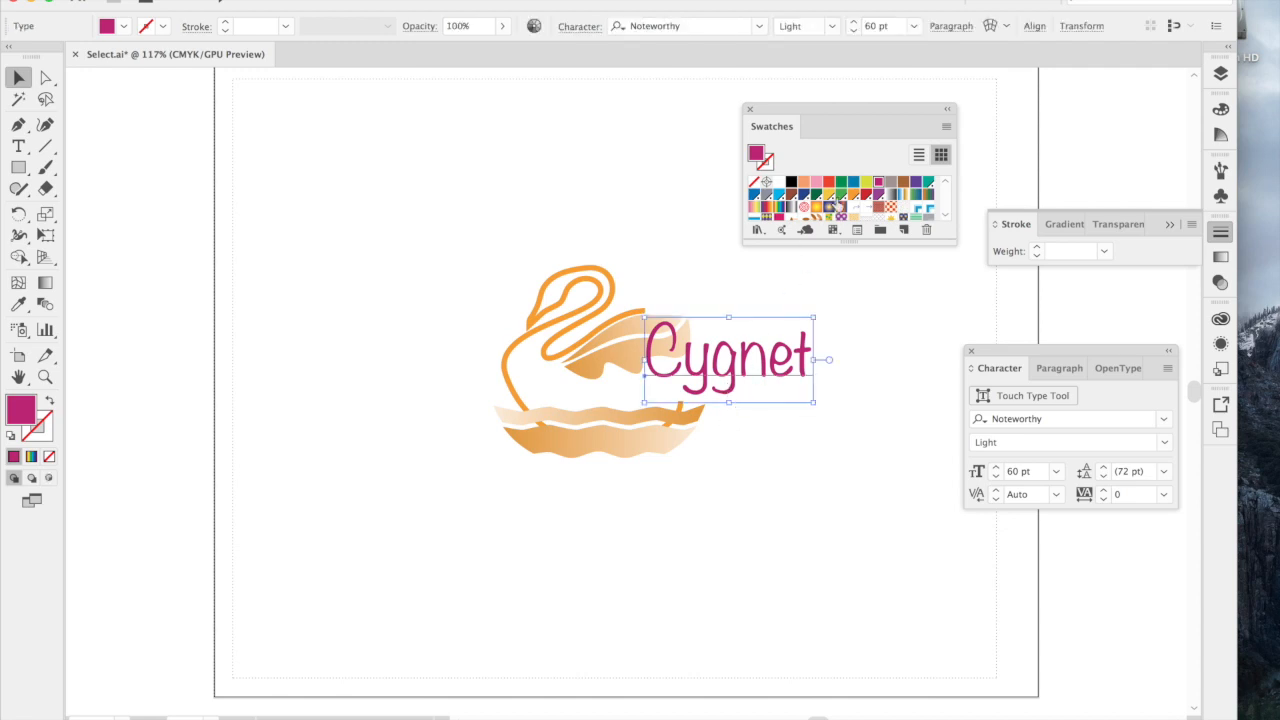
pyautogui.click(778, 194)
pyautogui.click(802, 195)
pyautogui.click(631, 289)
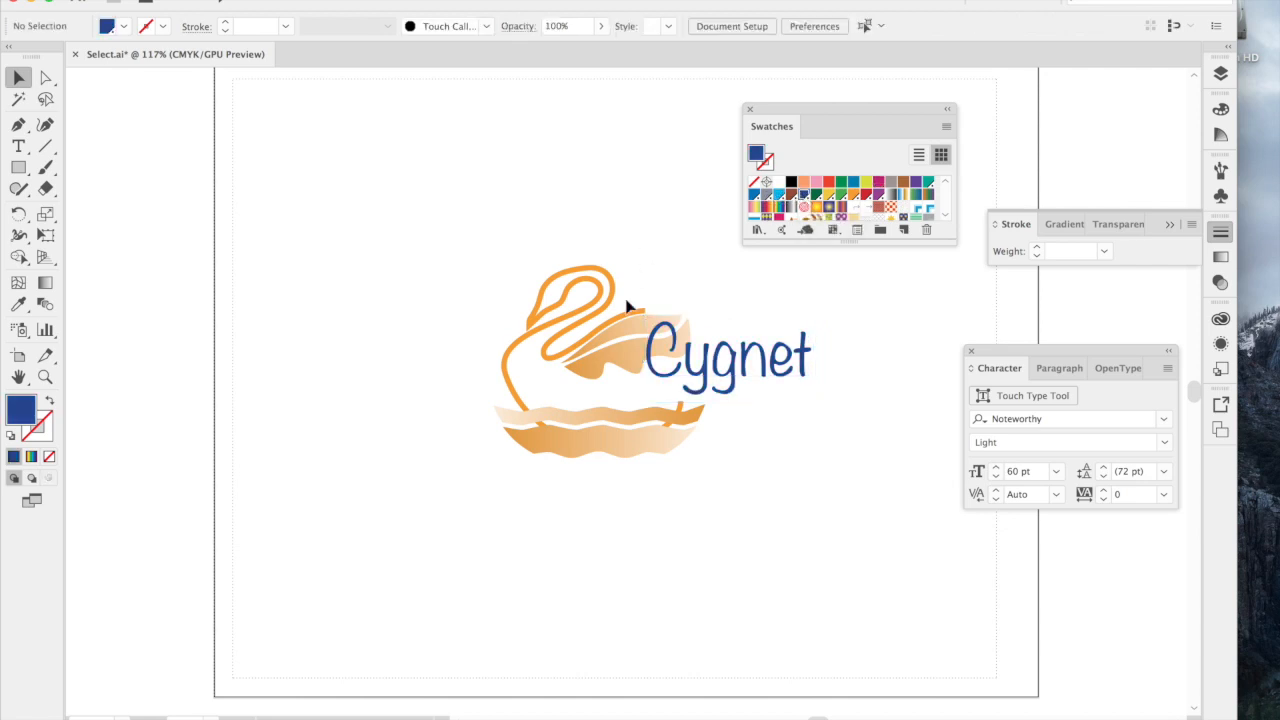
pyautogui.click(620, 348)
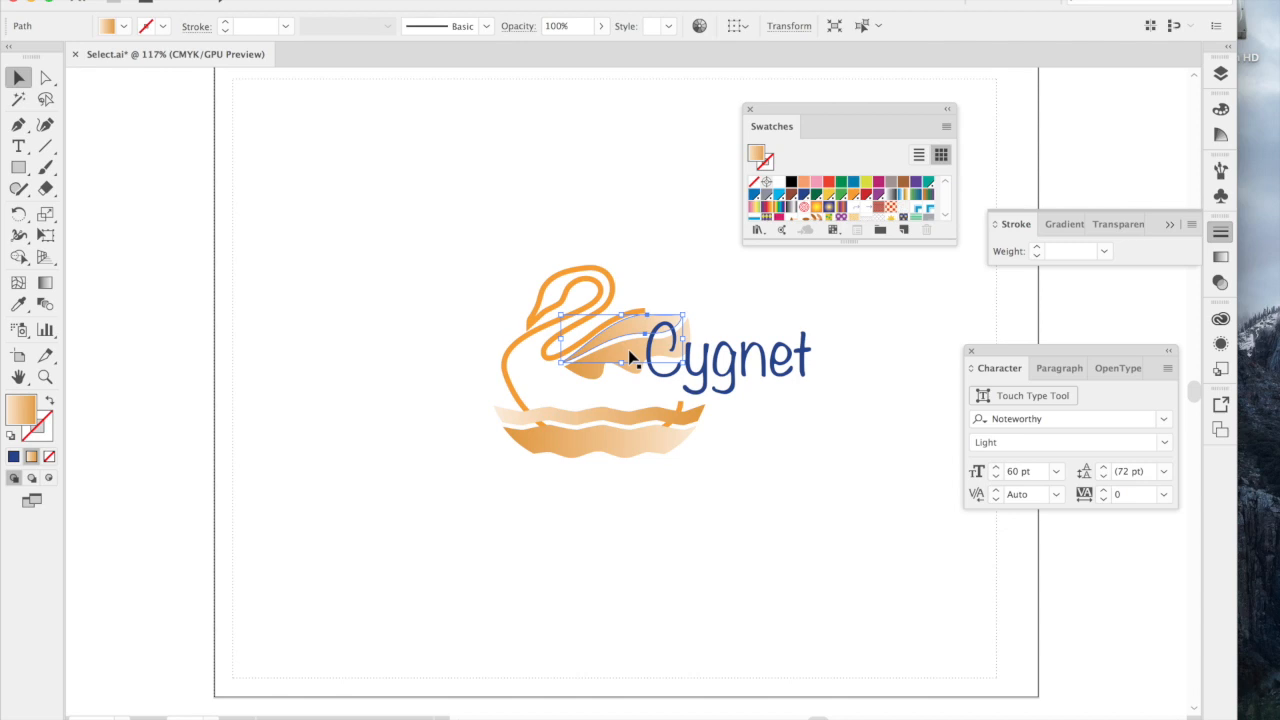
pyautogui.click(638, 277)
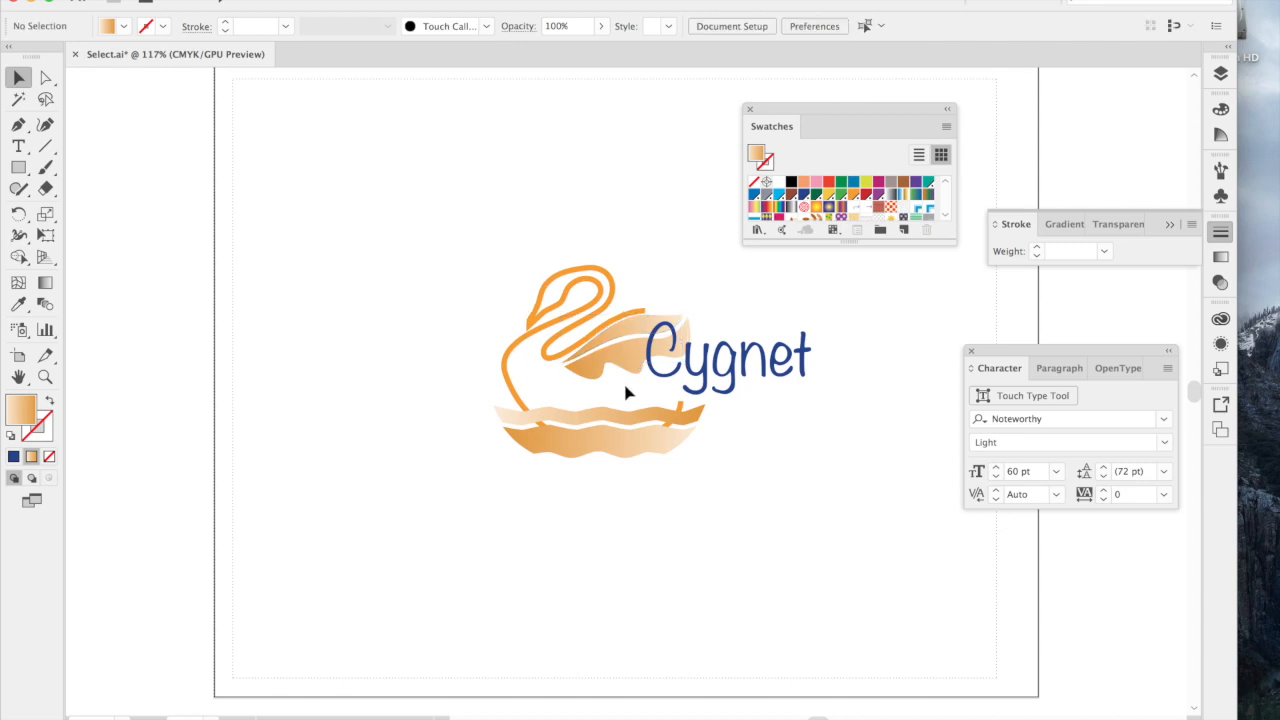
# Save the changes to Select.ai in its existing legacy format, accepting the possible text layout changes.
pyautogui.click(212, 0)
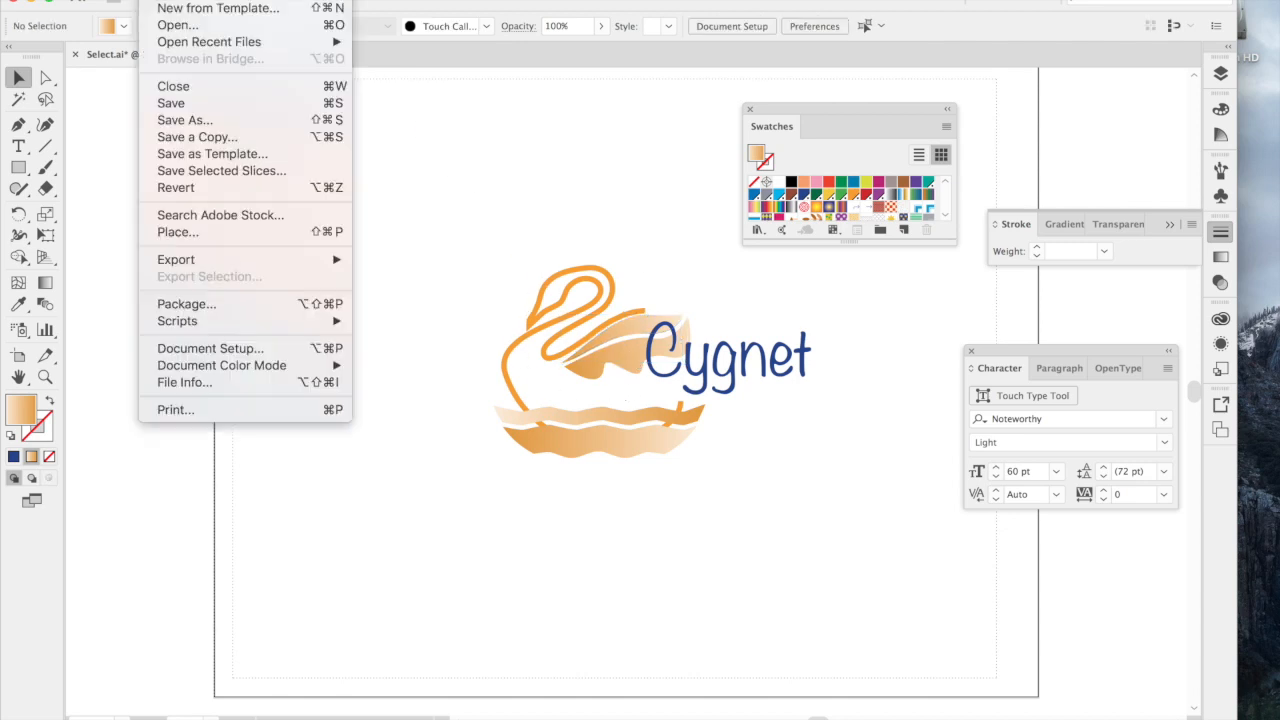
pyautogui.click(168, 104)
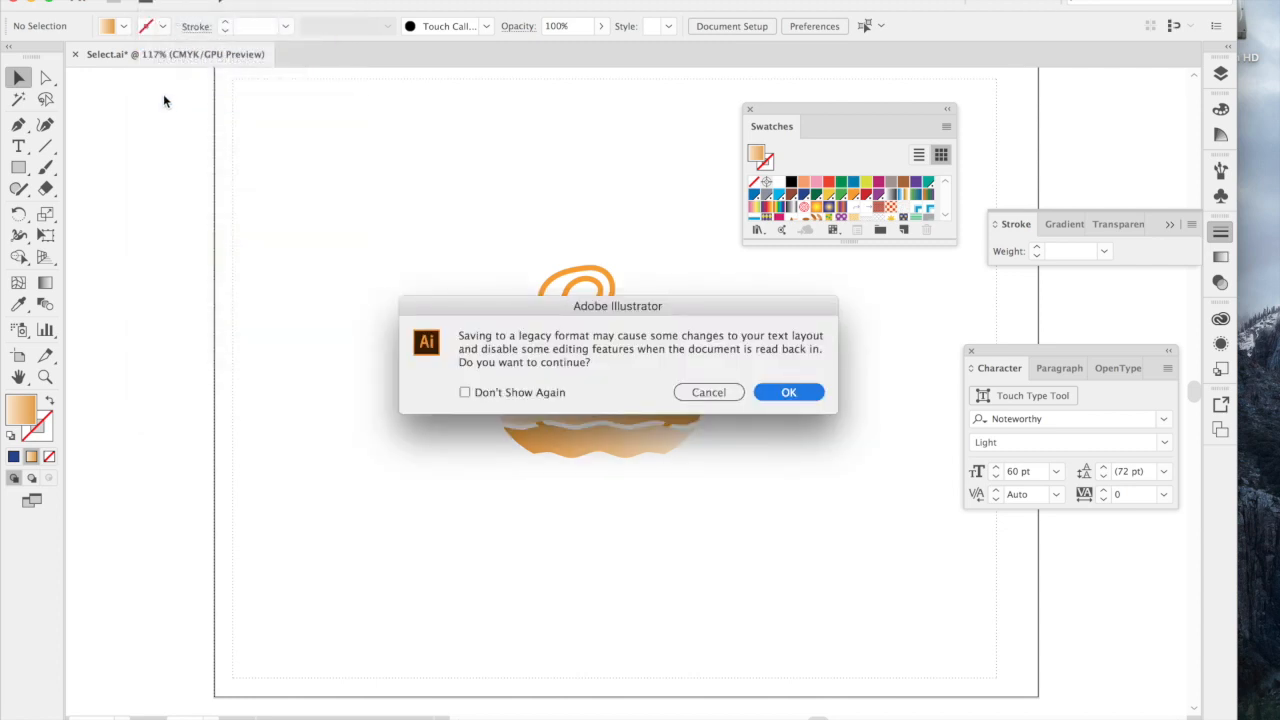
pyautogui.click(801, 392)
pyautogui.click(801, 392)
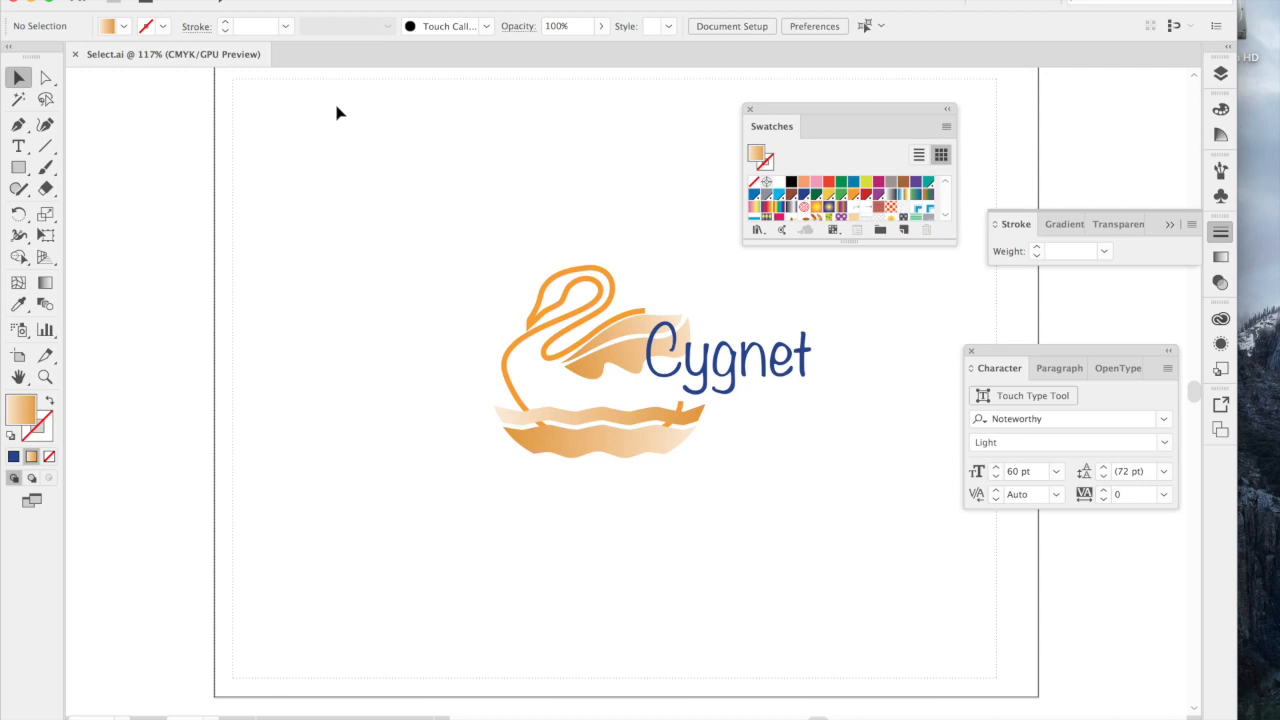
# Save a copy of the document as "Select tutorial HH" in Adobe PDF format in the AI_Select folder, using the [Illustrator Default] preset.
pyautogui.click(154, 0)
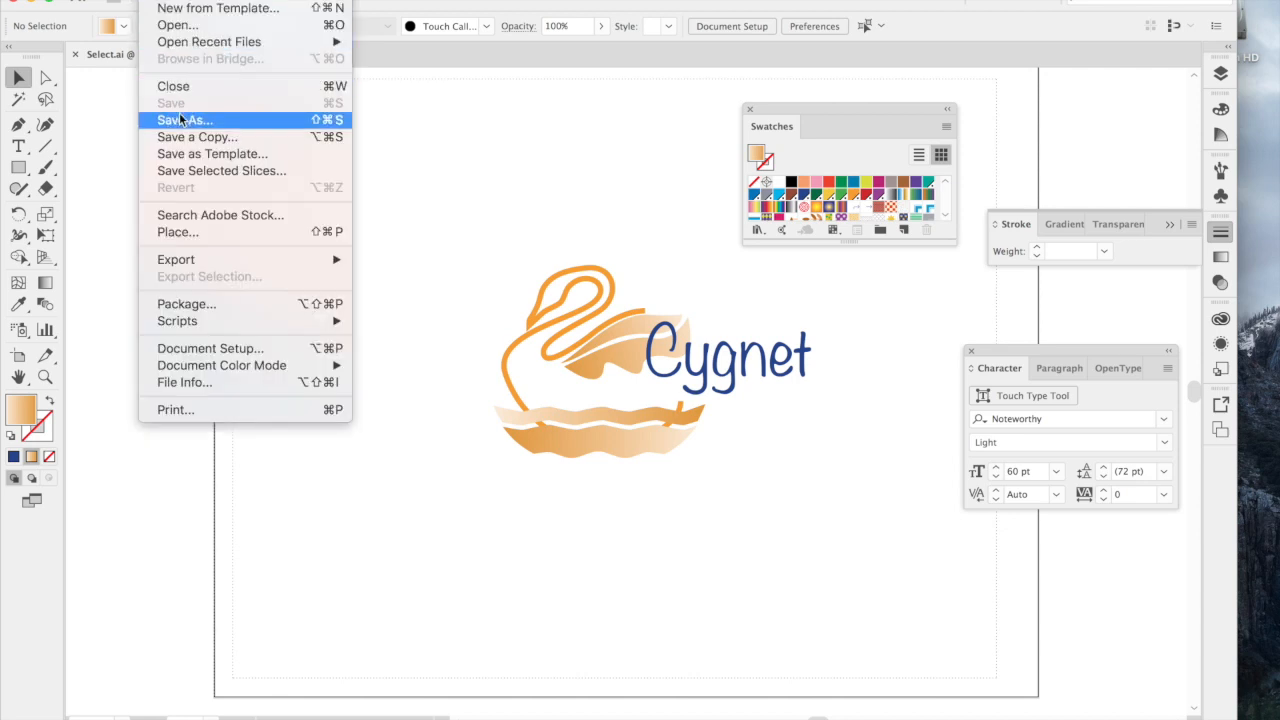
pyautogui.click(181, 120)
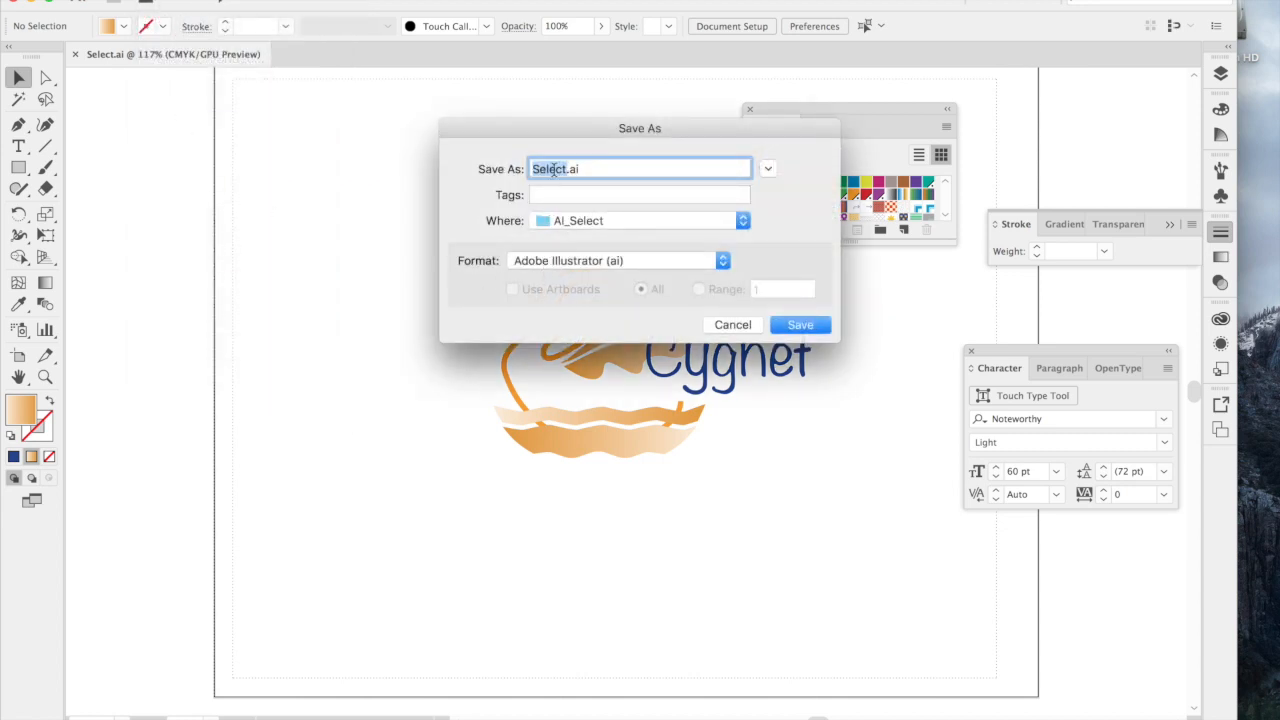
pyautogui.press('Right')
pyautogui.write('tutorial HH')
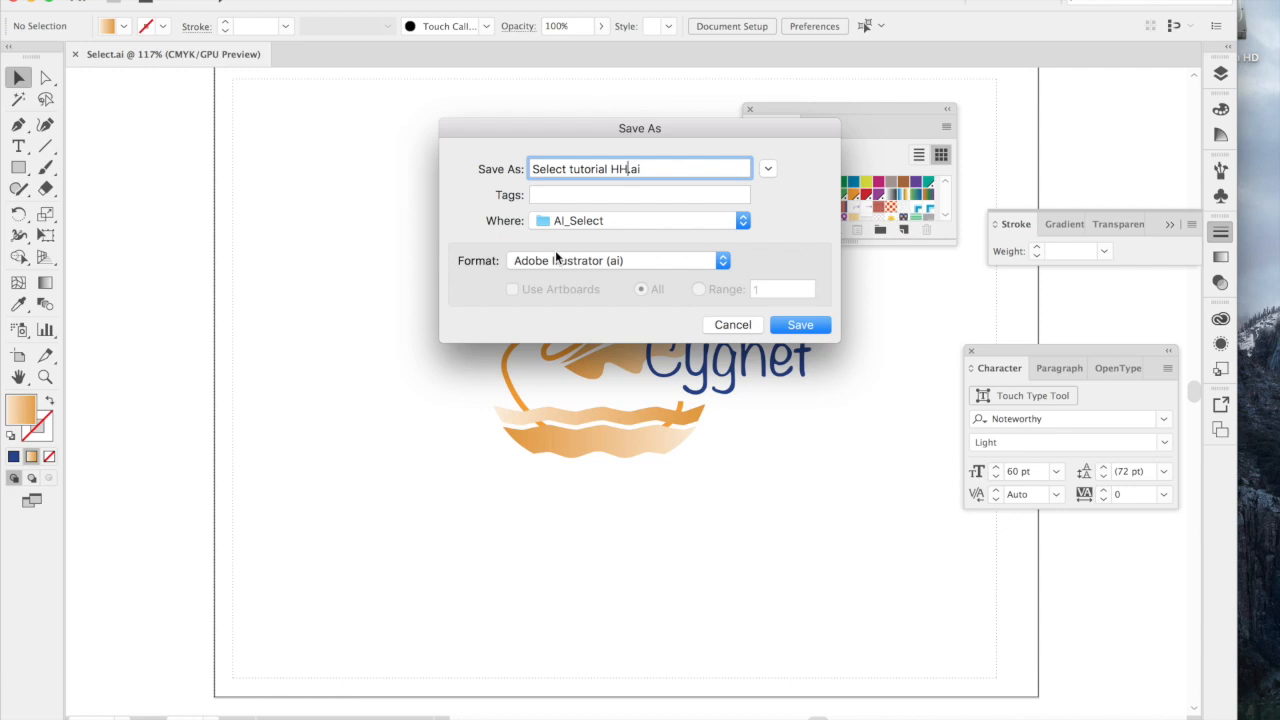
pyautogui.click(558, 261)
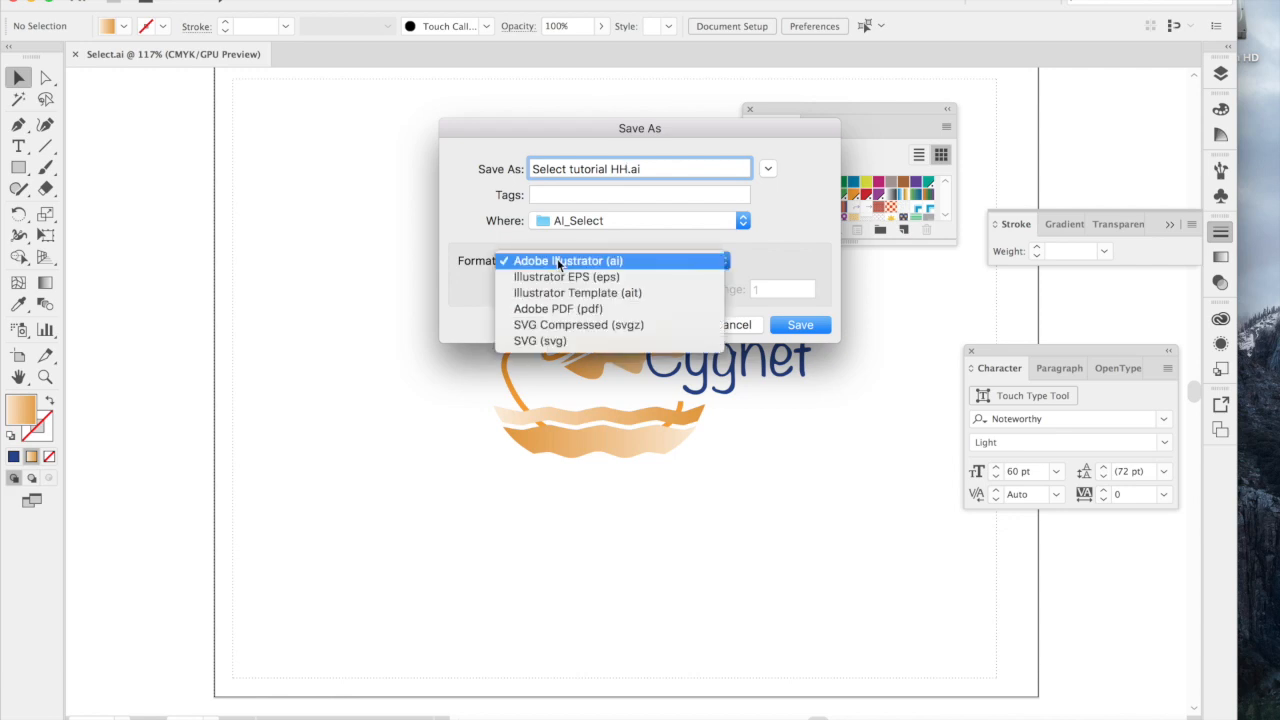
pyautogui.click(617, 313)
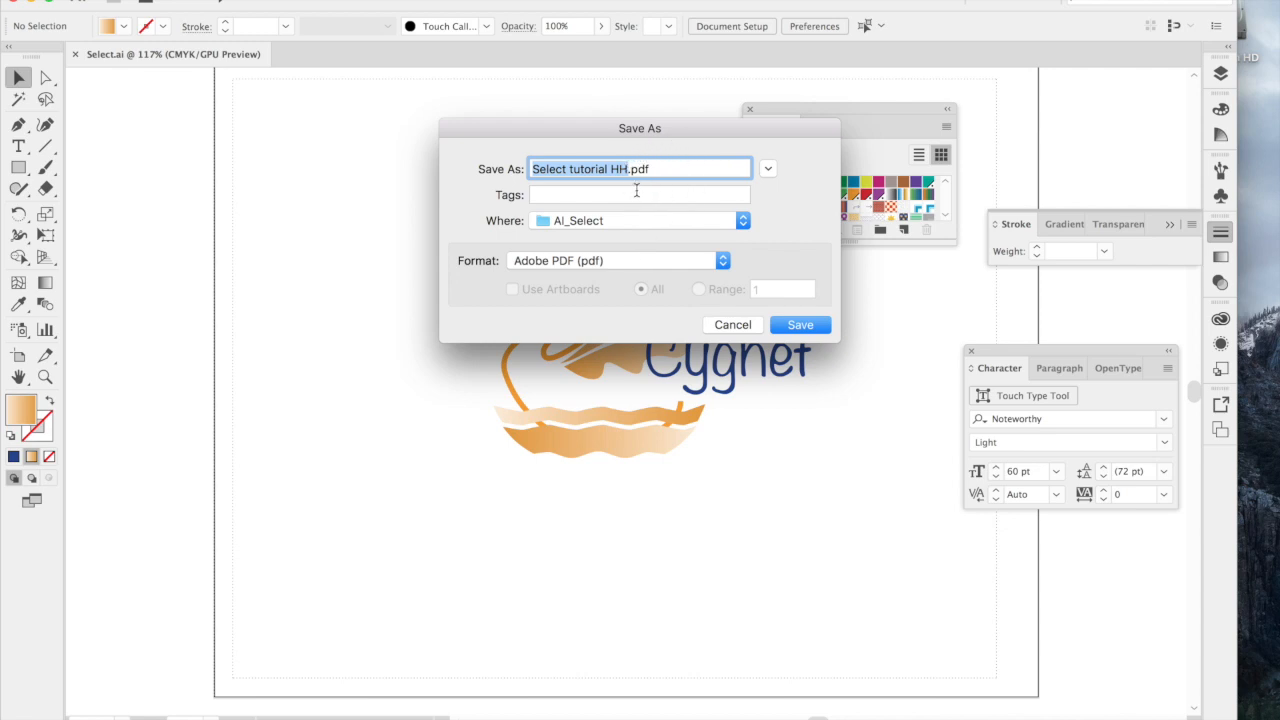
pyautogui.click(790, 327)
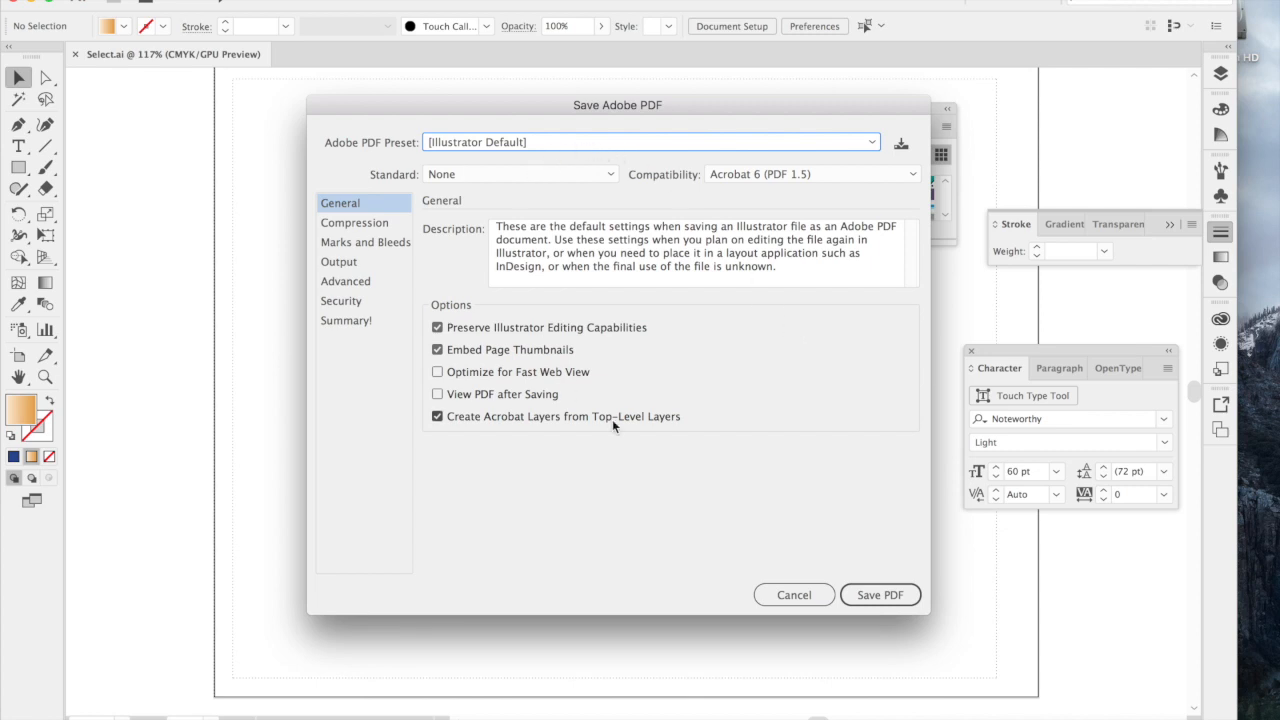
pyautogui.click(881, 597)
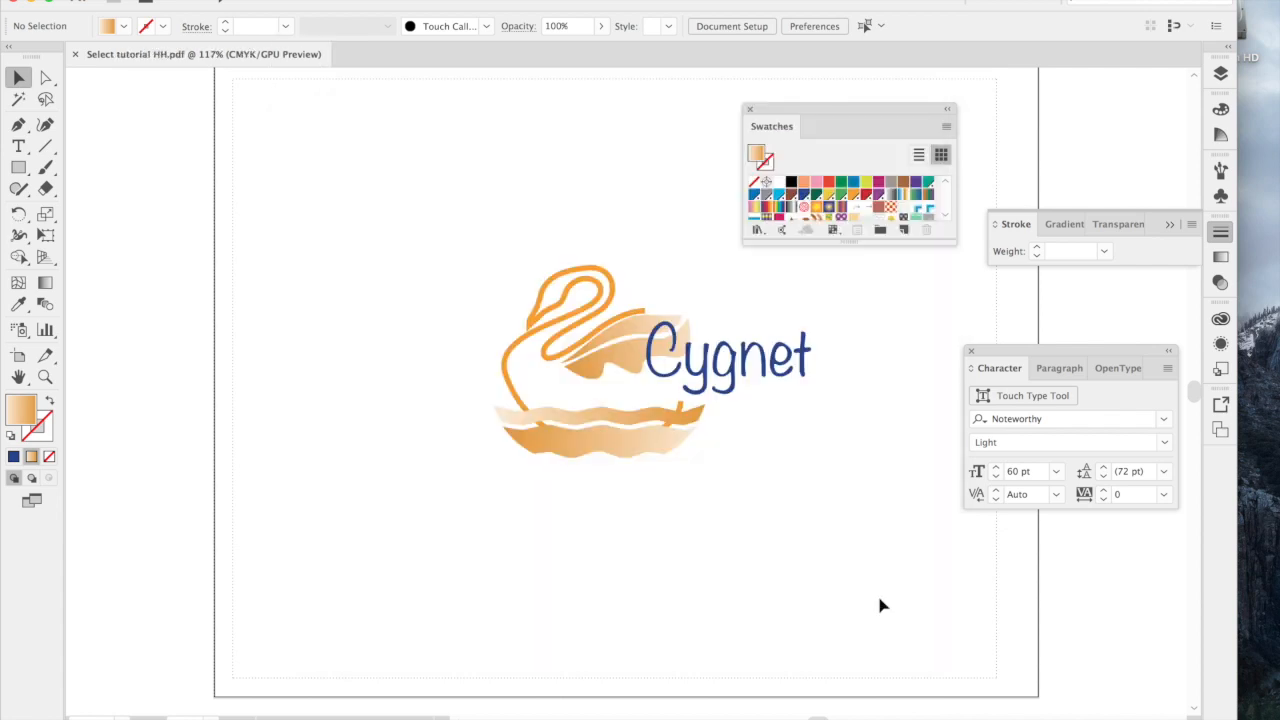